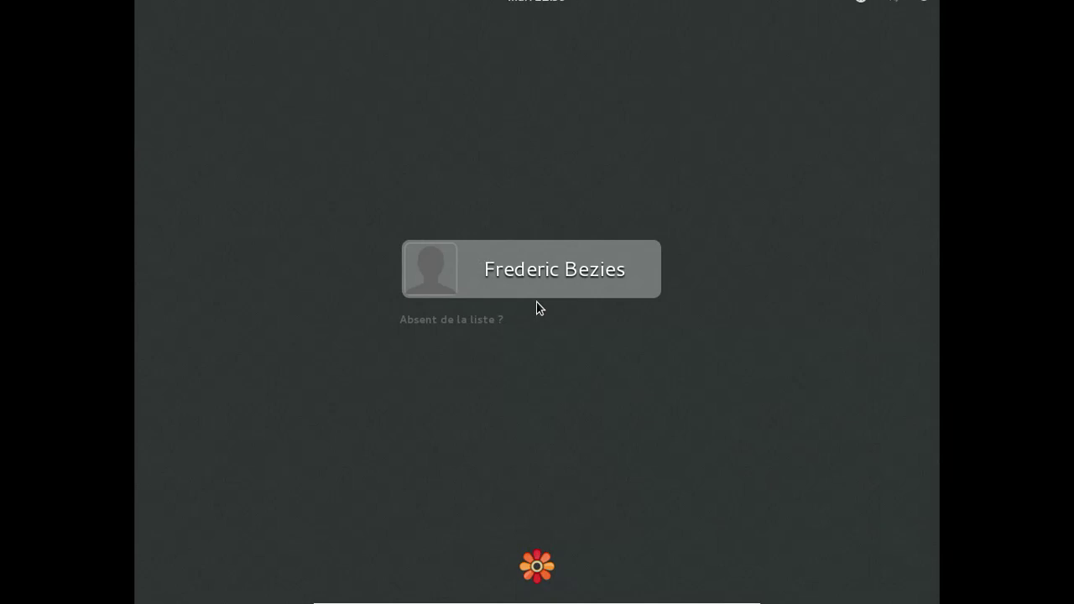
- Log in to the listed user account by entering the account password
{"action": "left_click", "coordinate": [538, 295]}
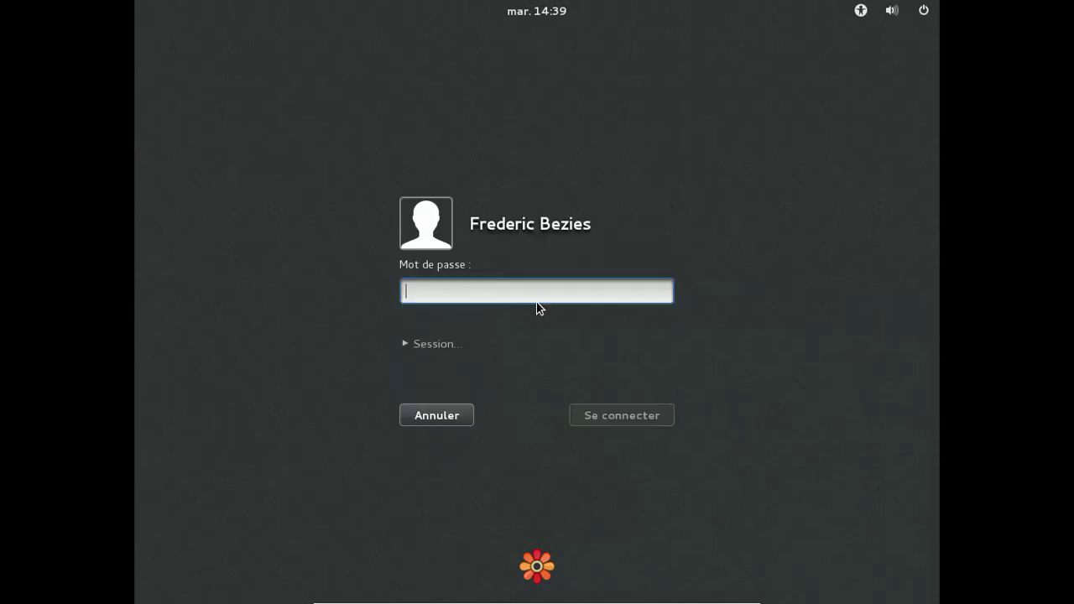
{"action": "type", "text": "********"}
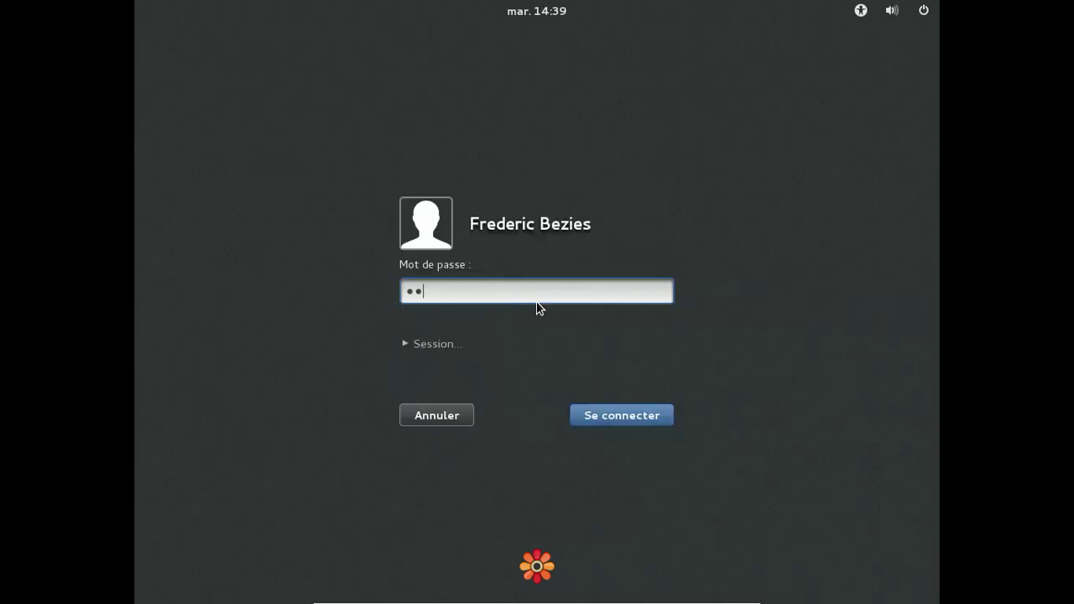
{"action": "key", "text": "Return"}
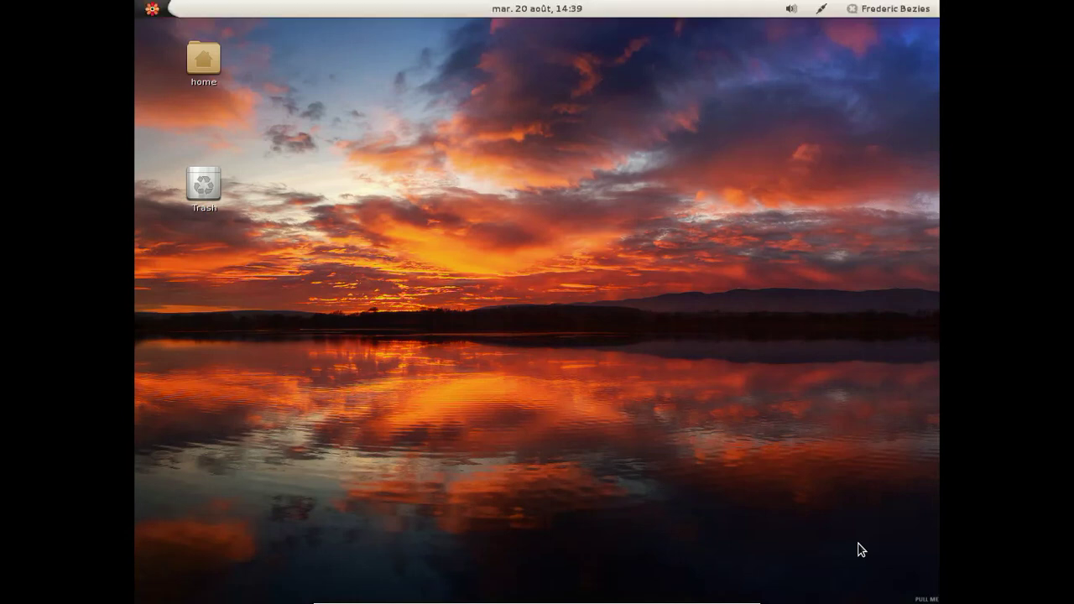
- Browse the full list of installed applications and launch Tweak Tool
{"action": "left_click", "coordinate": [152, 11]}
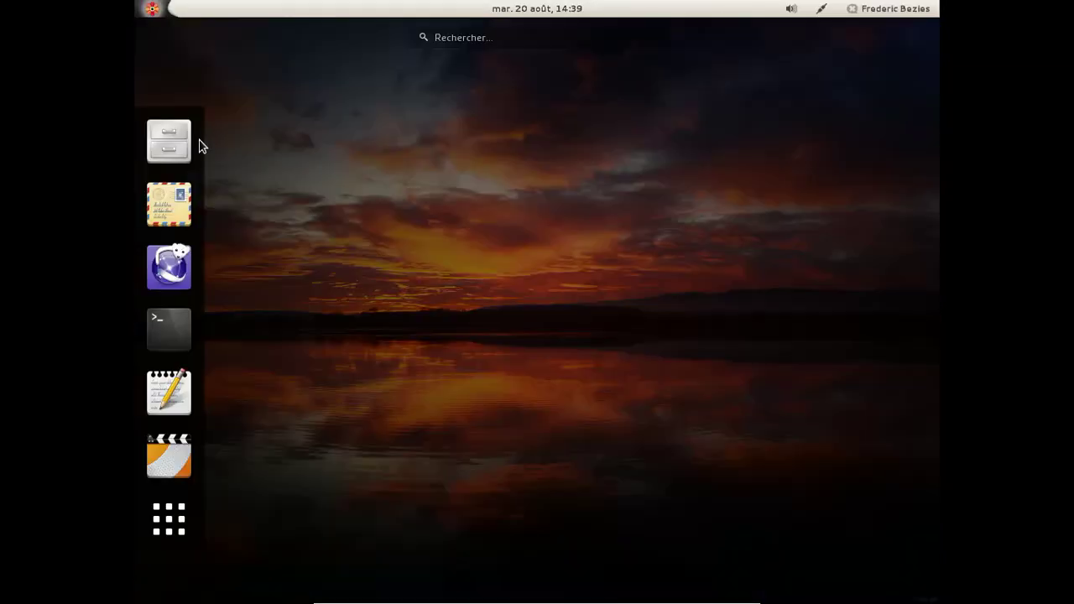
{"action": "left_click", "coordinate": [174, 513]}
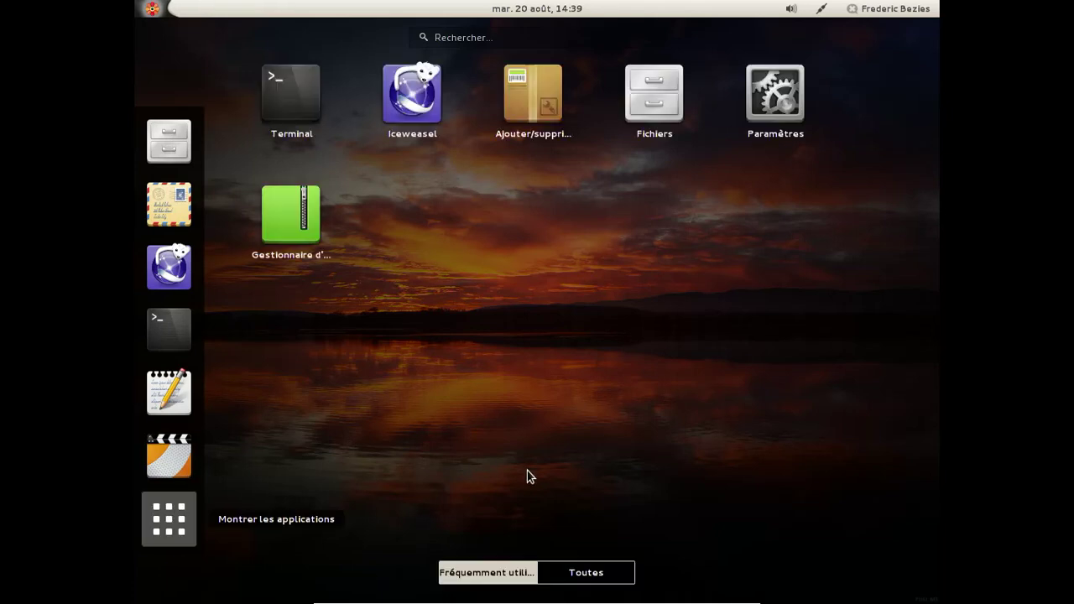
{"action": "left_click", "coordinate": [576, 580]}
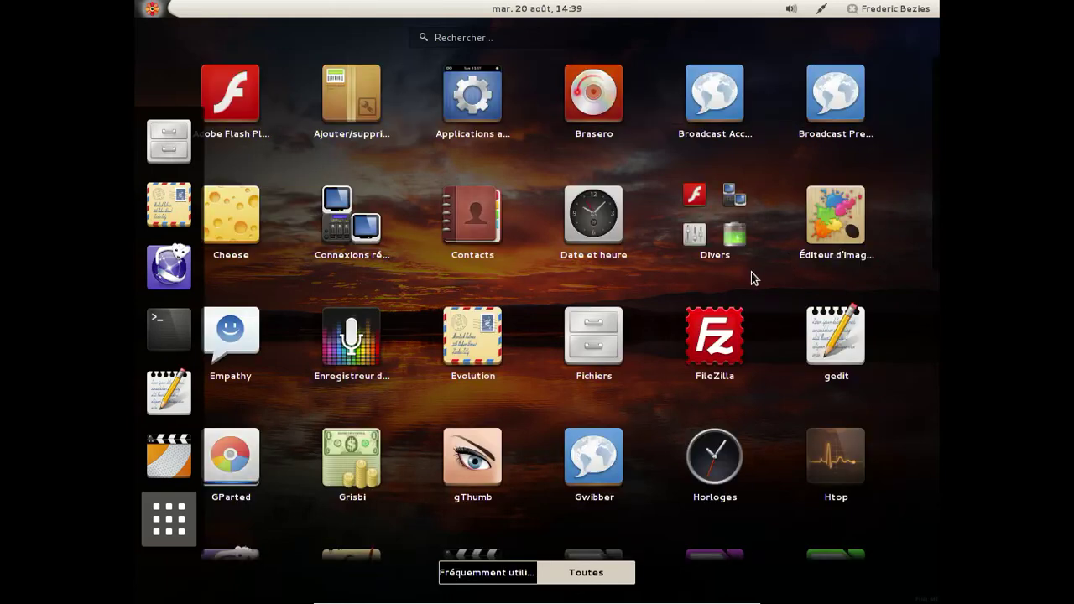
{"action": "scroll", "coordinate": [763, 411], "scroll_direction": "down", "scroll_amount": 3}
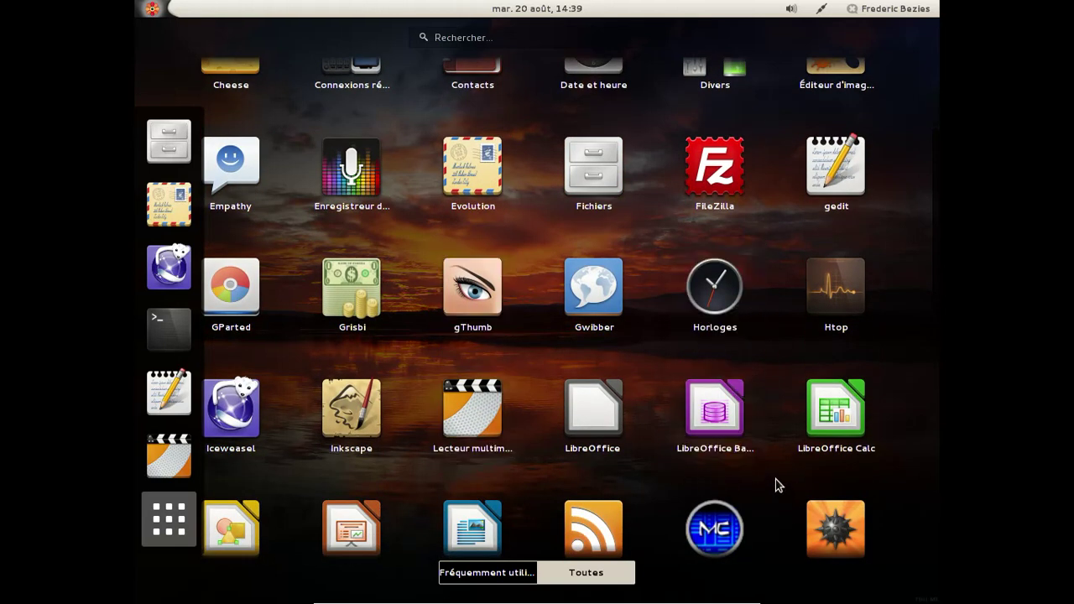
{"action": "scroll", "coordinate": [776, 483], "scroll_direction": "down", "scroll_amount": 5}
{"action": "scroll", "coordinate": [789, 260], "scroll_direction": "down", "scroll_amount": 4}
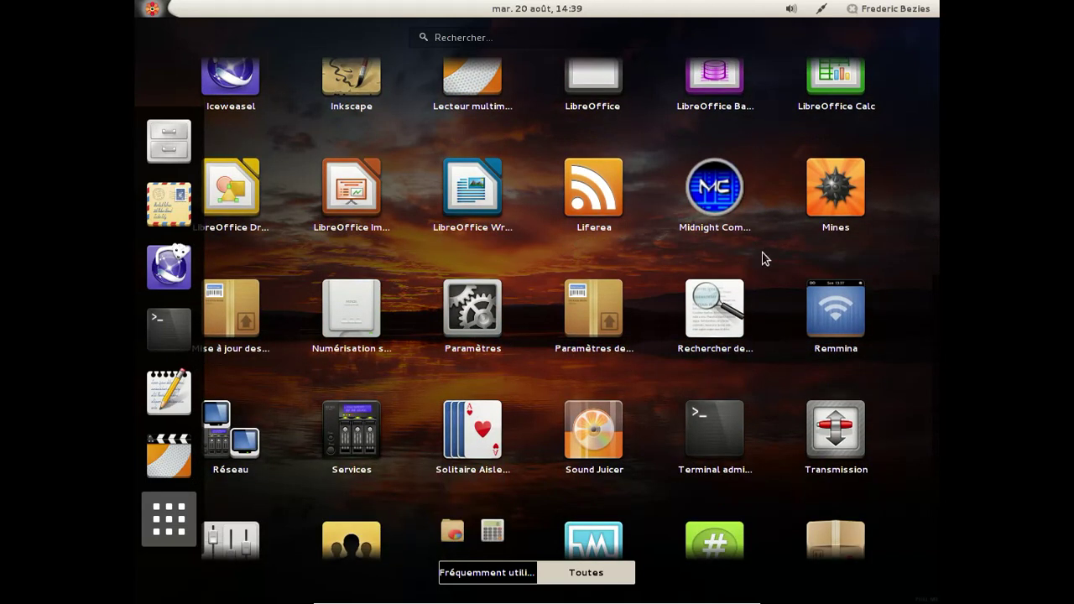
{"action": "scroll", "coordinate": [797, 285], "scroll_direction": "down", "scroll_amount": 3}
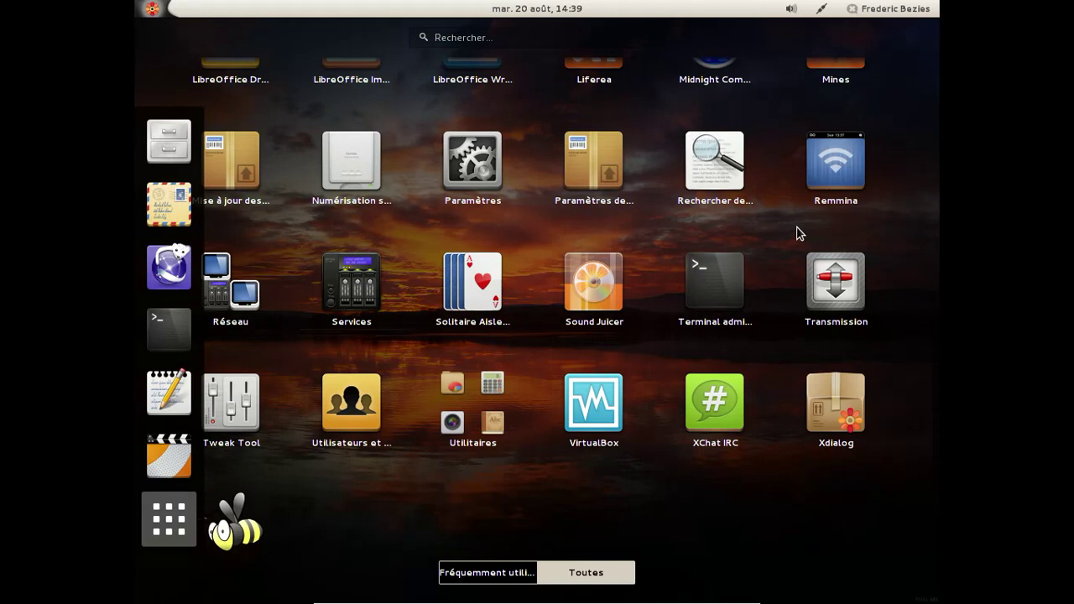
{"action": "left_click", "coordinate": [242, 431]}
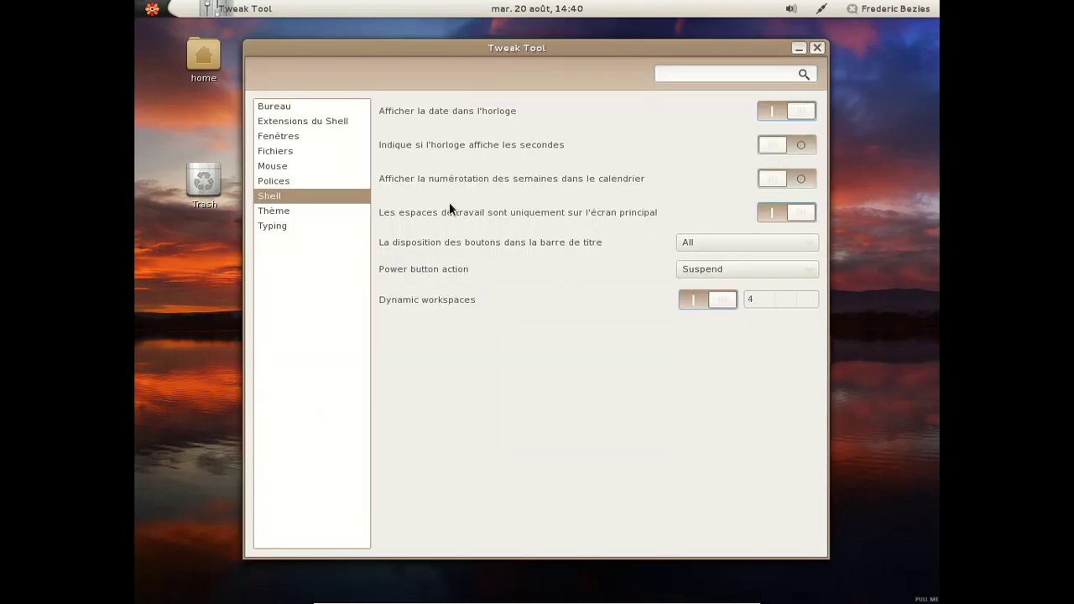
- In the Bureau settings, hide the personal folder's desktop icon and show it again, and close Tweak Tool
{"action": "left_click", "coordinate": [298, 107]}
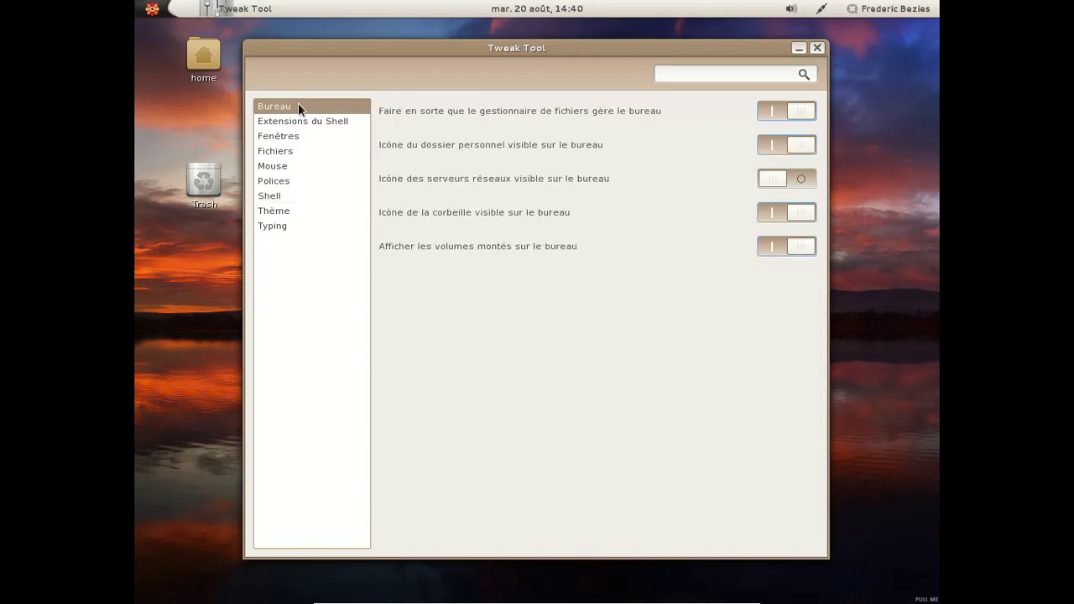
{"action": "left_click", "coordinate": [804, 145]}
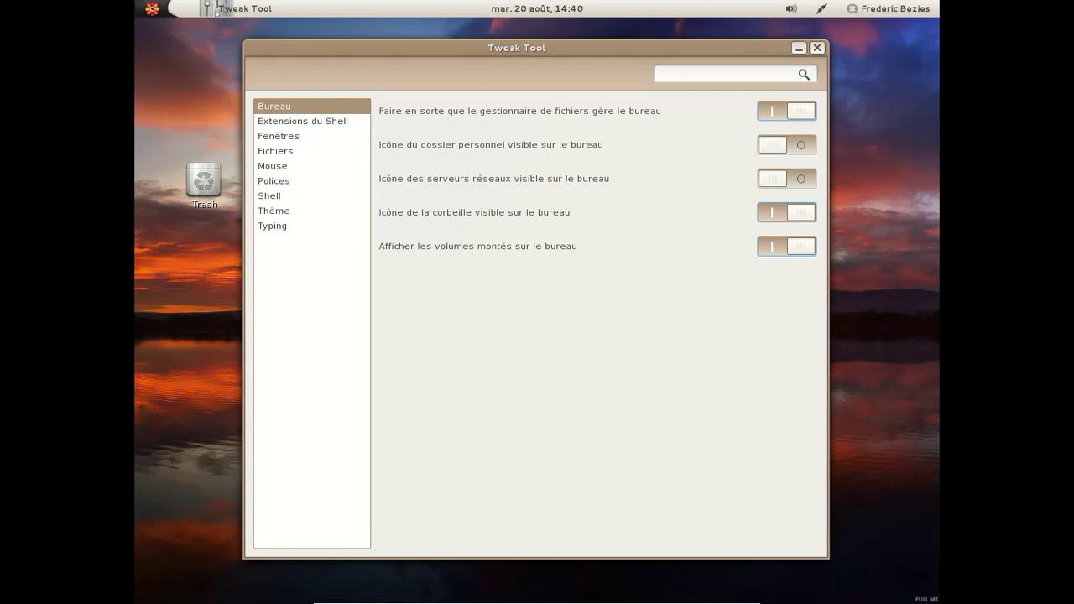
{"action": "left_click", "coordinate": [780, 149]}
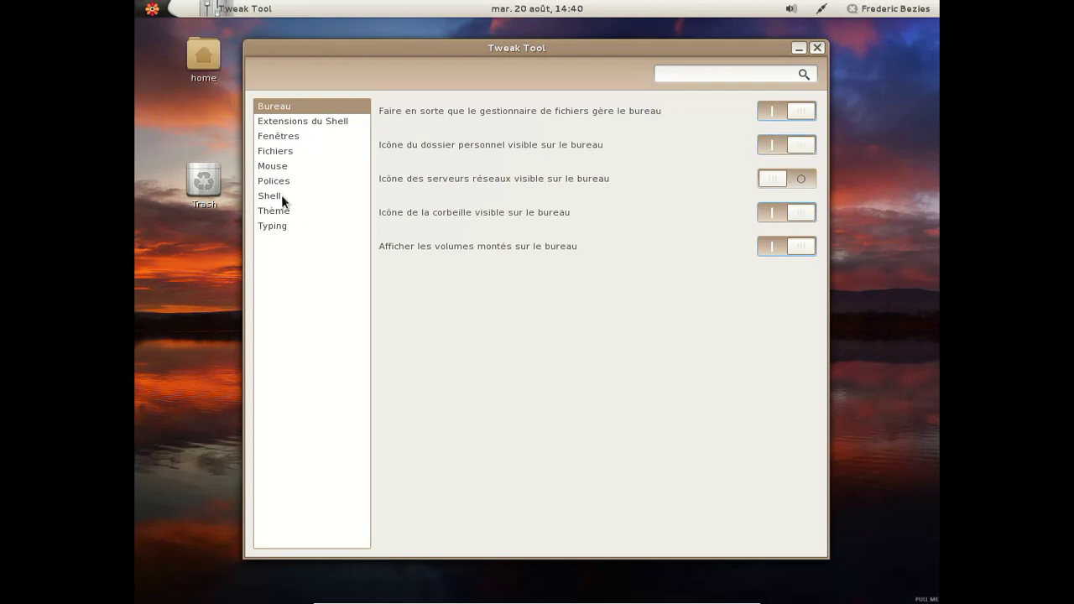
{"action": "left_click", "coordinate": [817, 49]}
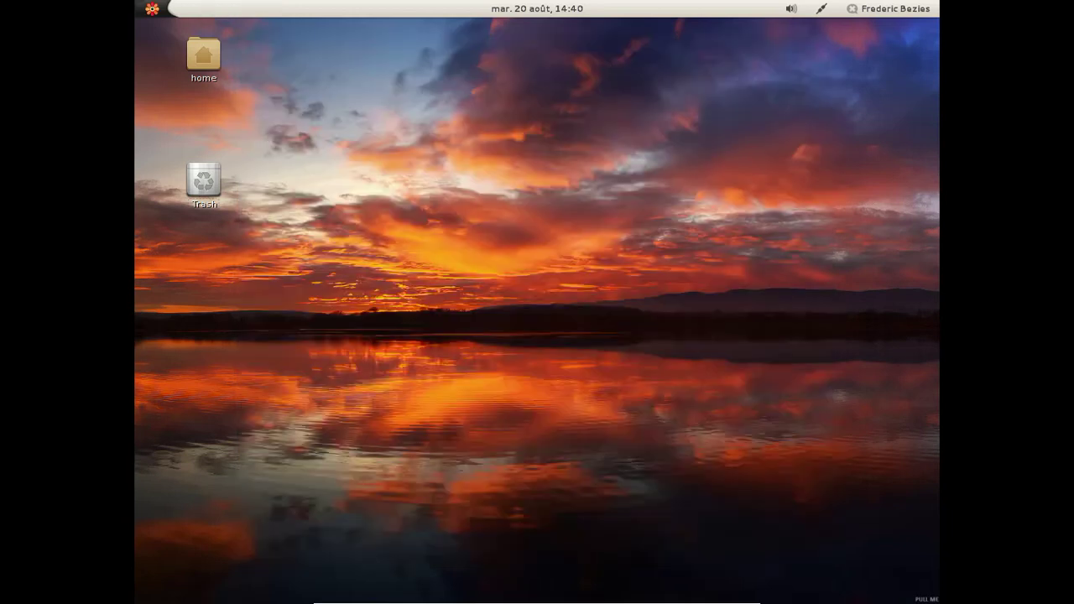
- Launch Iceweasel and check its version in the about window, closing that window when done
{"action": "left_click", "coordinate": [152, 9]}
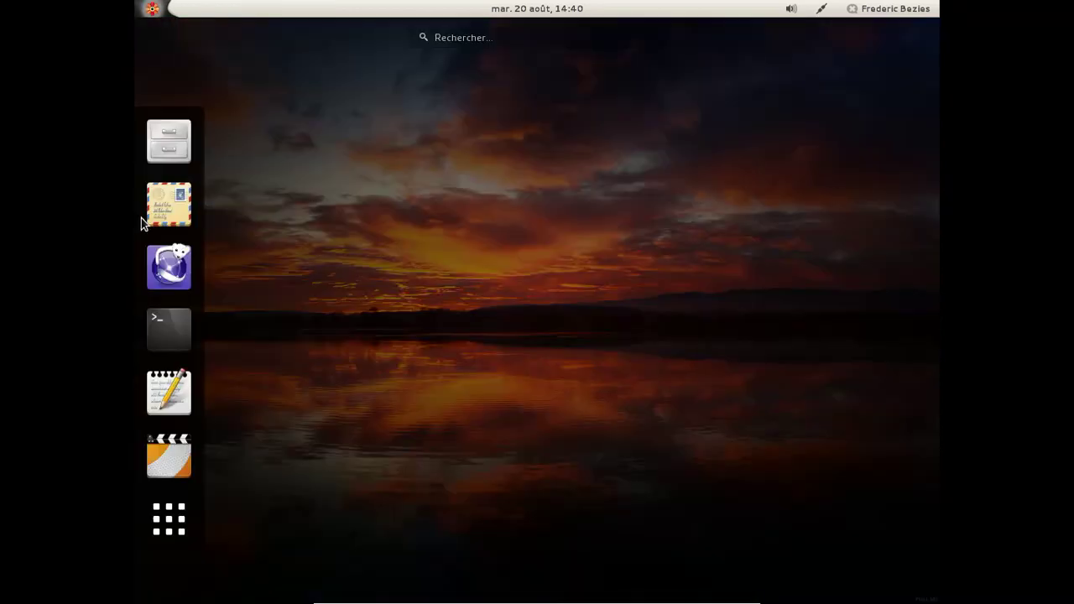
{"action": "left_click", "coordinate": [151, 260]}
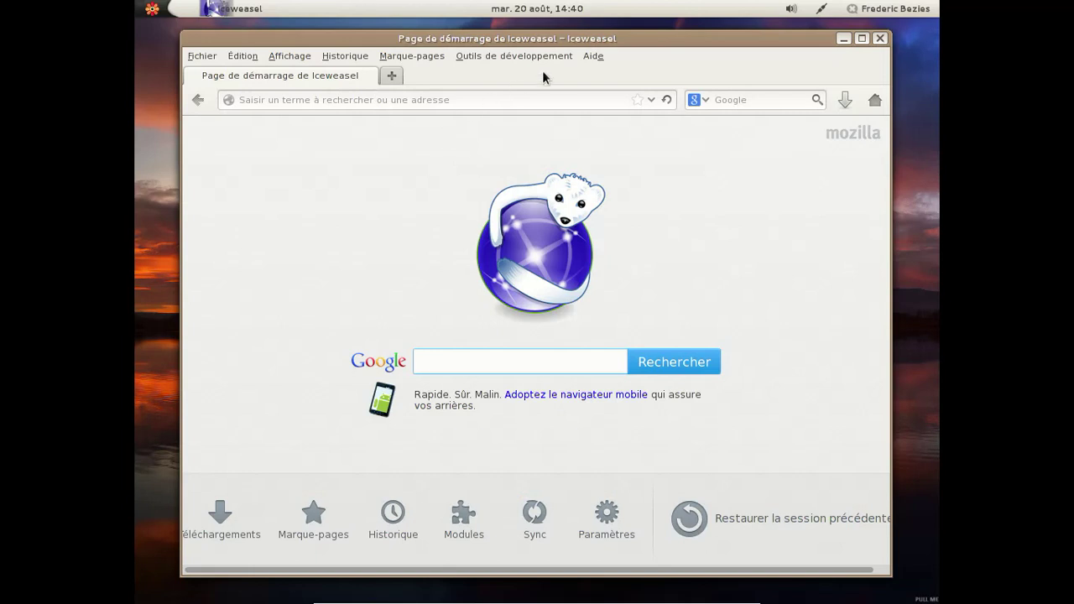
{"action": "left_click", "coordinate": [593, 56]}
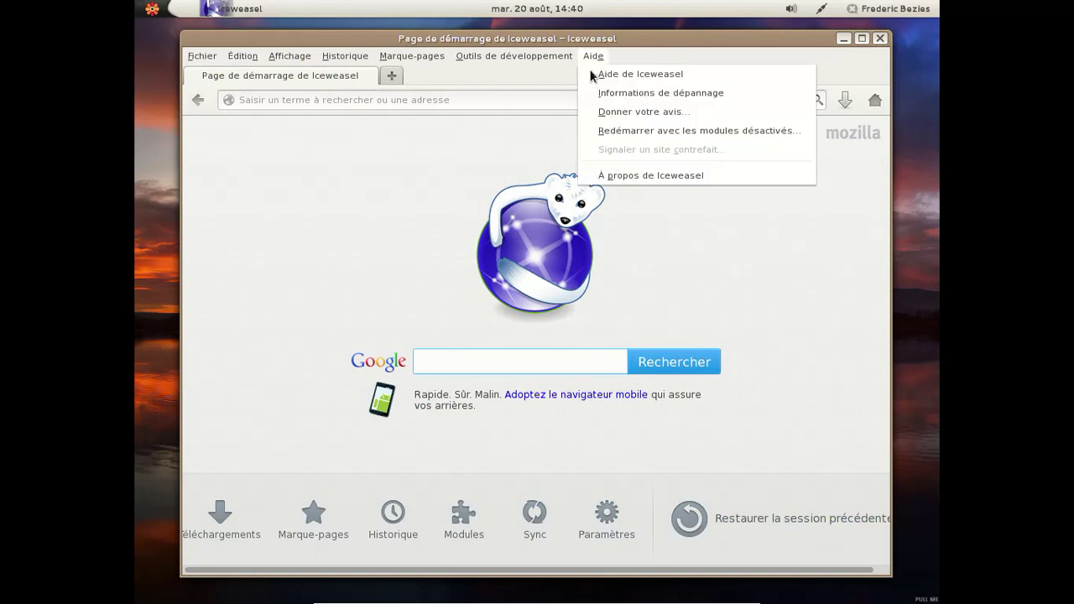
{"action": "left_click", "coordinate": [651, 174]}
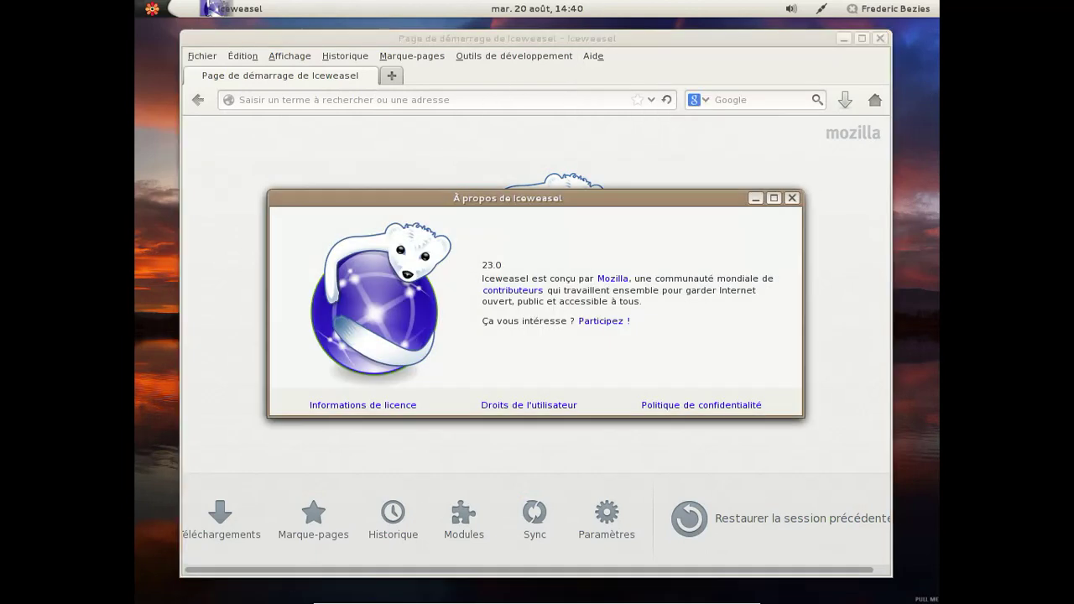
{"action": "left_click", "coordinate": [791, 198]}
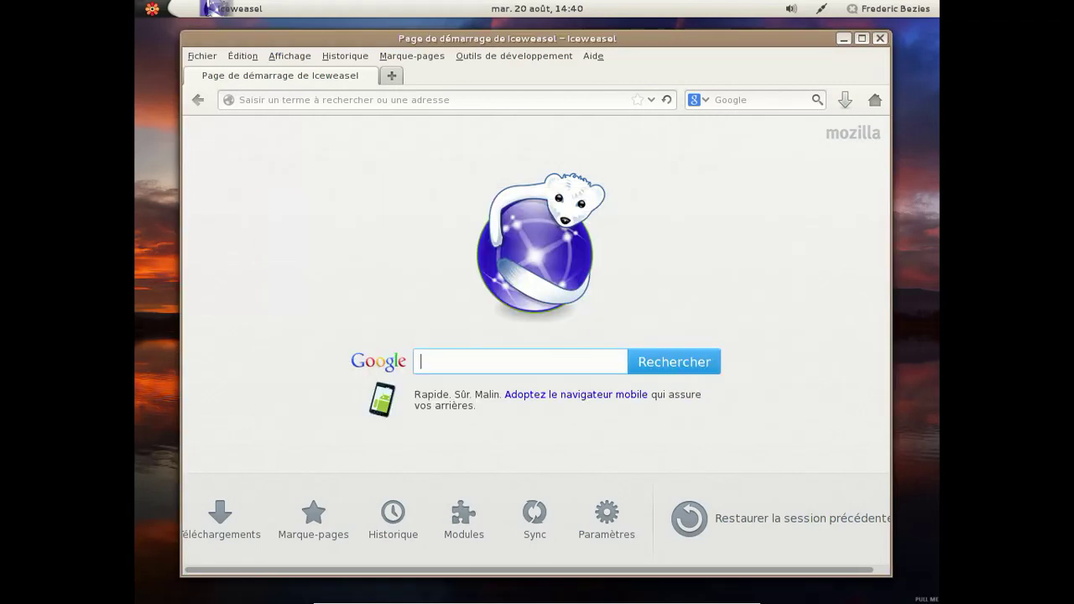
- View the installed browser plugins on the about:plugins page and close Iceweasel
{"action": "left_click", "coordinate": [336, 100]}
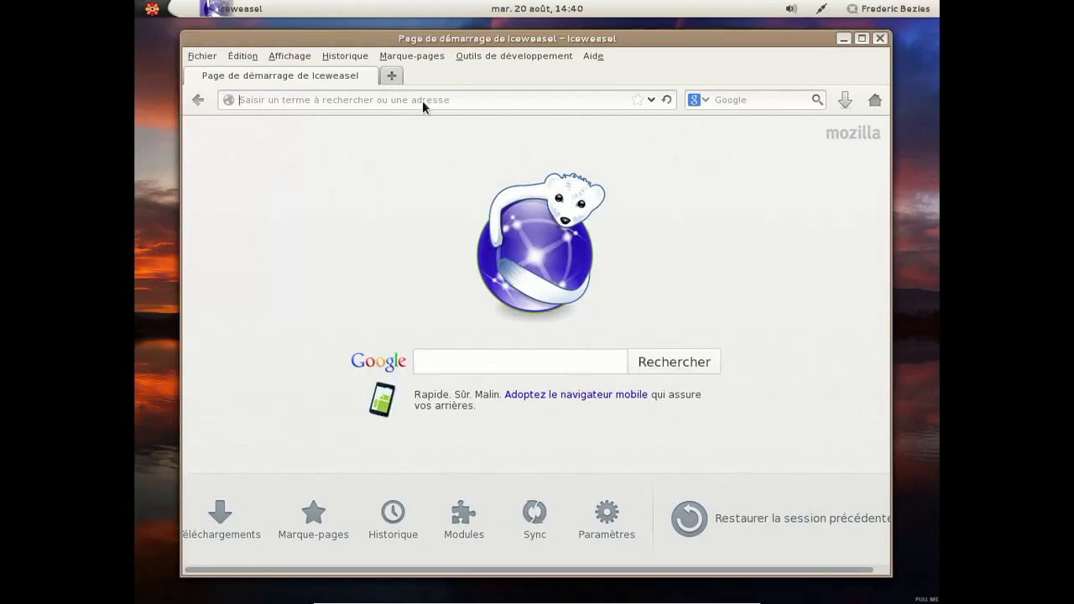
{"action": "type", "text": "about:plugins"}
{"action": "key", "text": "Return"}
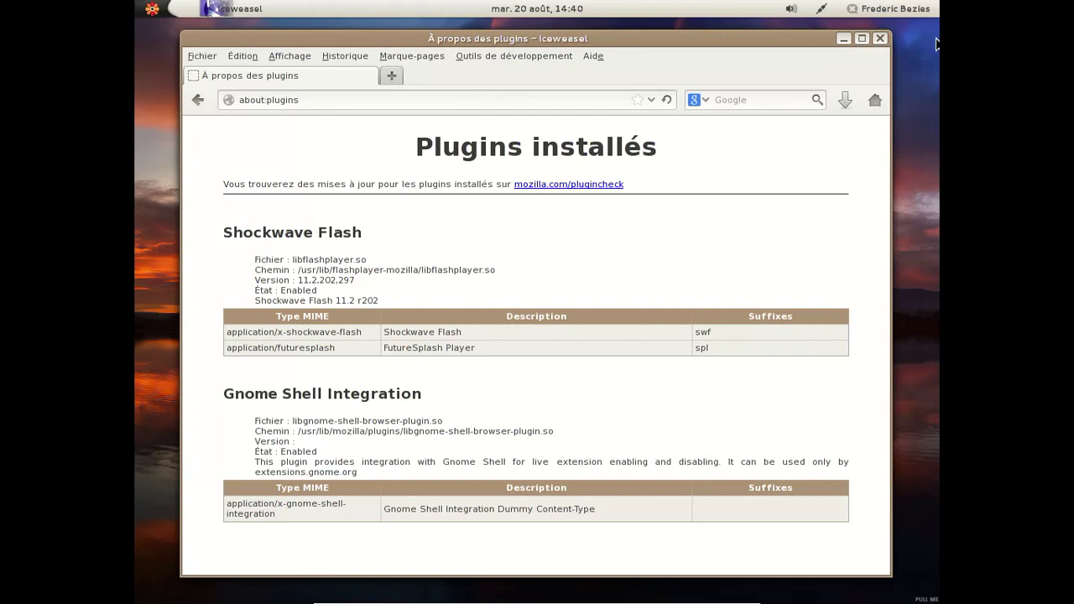
{"action": "left_click", "coordinate": [880, 37]}
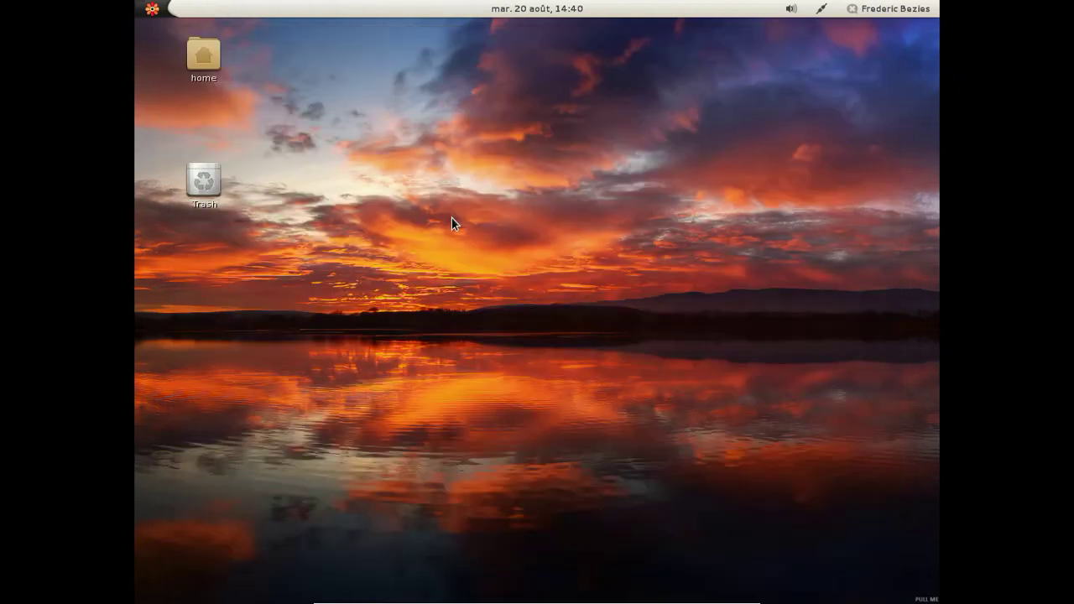
- Launch LibreOffice Writer from the full list of installed applications
{"action": "left_click", "coordinate": [151, 8]}
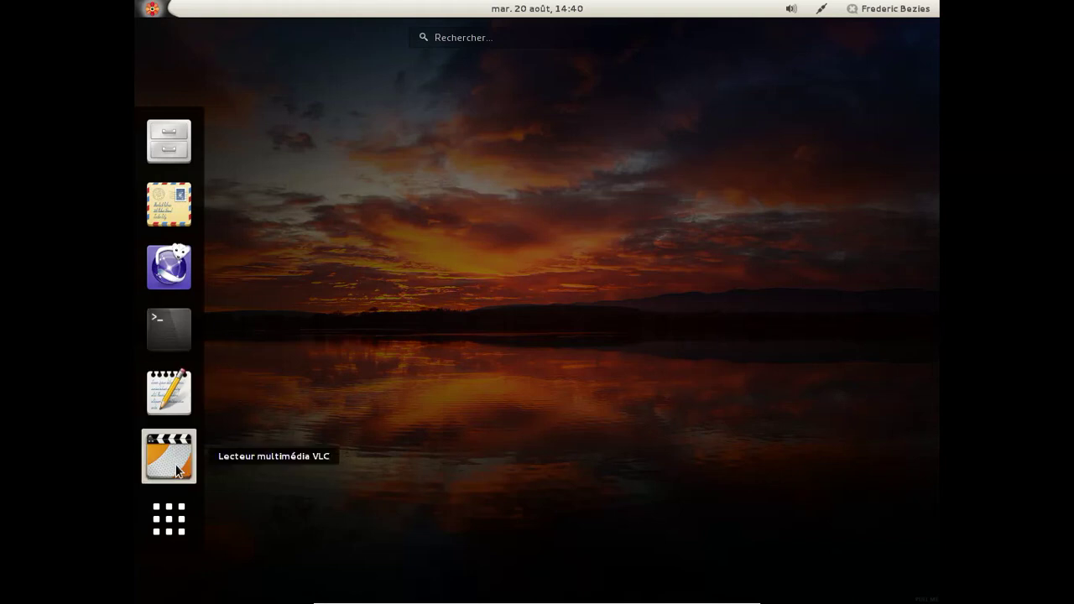
{"action": "left_click", "coordinate": [169, 519]}
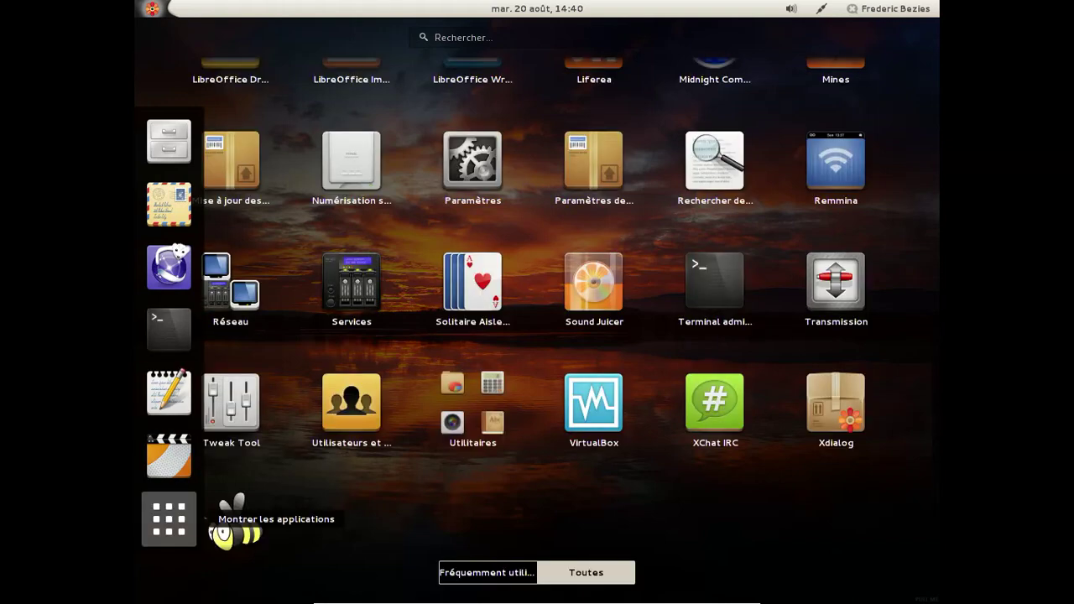
{"action": "scroll", "coordinate": [656, 258], "scroll_direction": "up", "scroll_amount": 3}
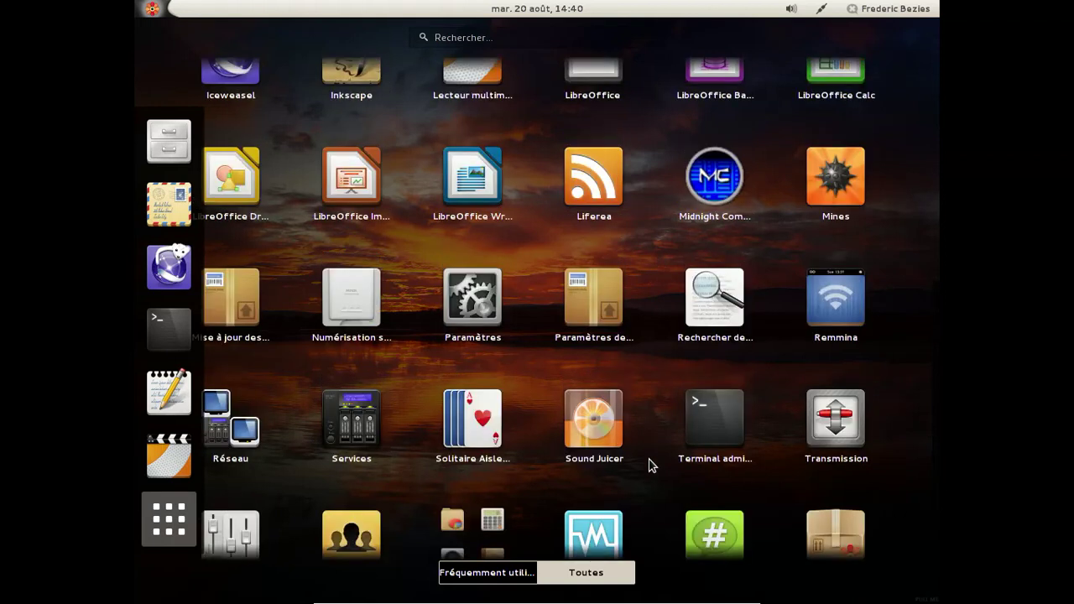
{"action": "scroll", "coordinate": [646, 324], "scroll_direction": "up", "scroll_amount": 1}
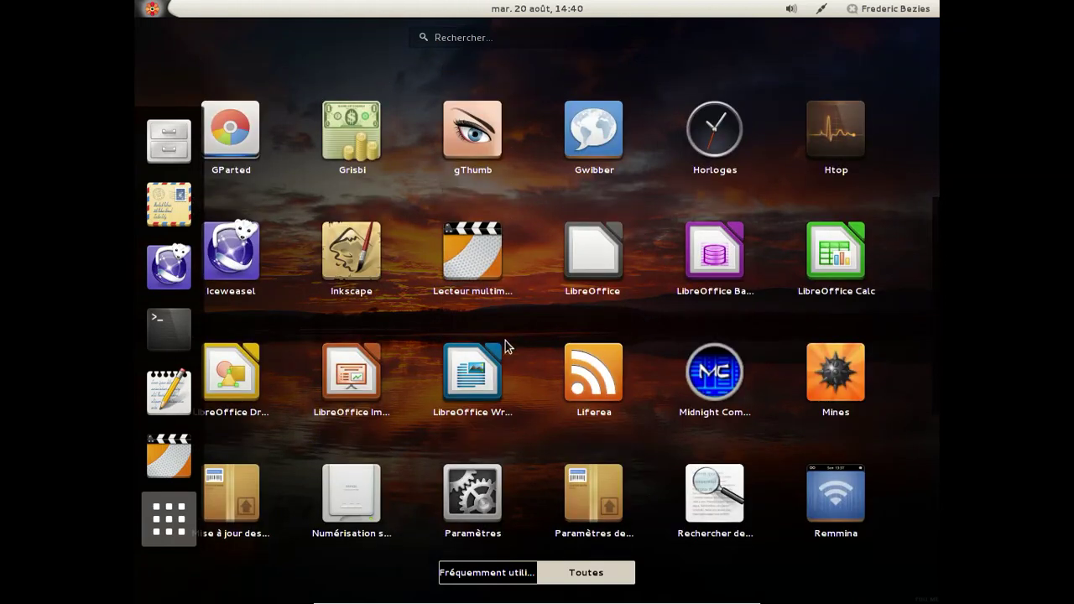
{"action": "left_click", "coordinate": [477, 369]}
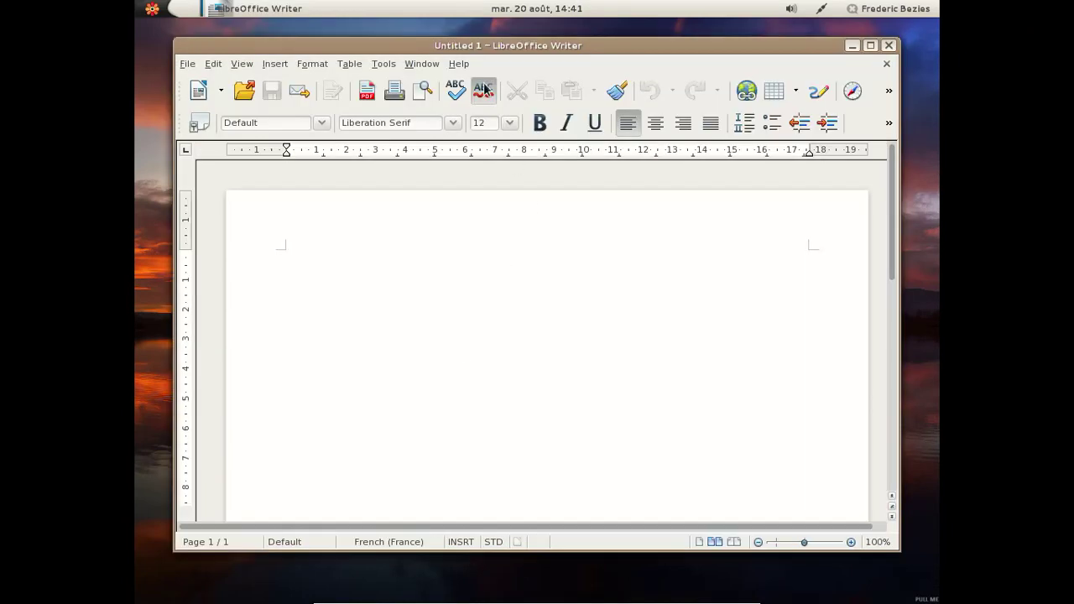
- Check the LibreOffice version in its about information and close Writer
{"action": "left_click", "coordinate": [458, 65]}
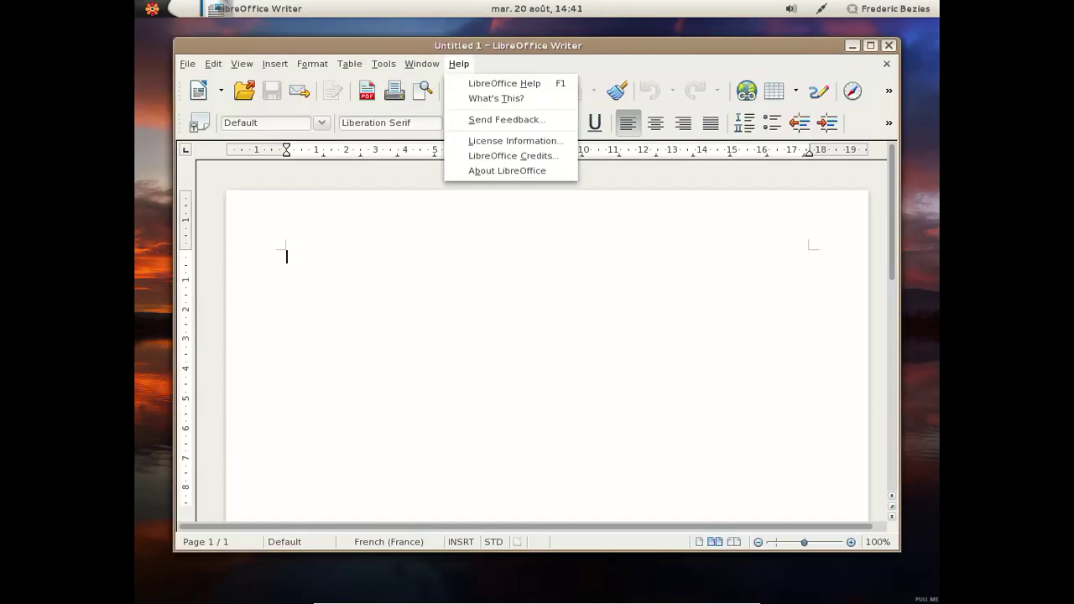
{"action": "left_click", "coordinate": [480, 171]}
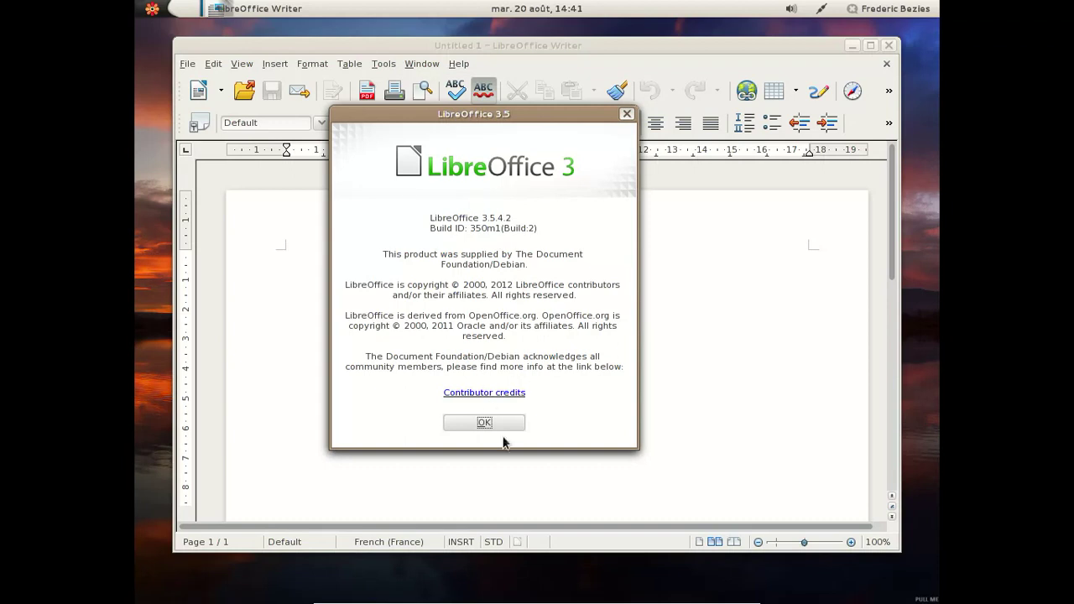
{"action": "left_click", "coordinate": [495, 427]}
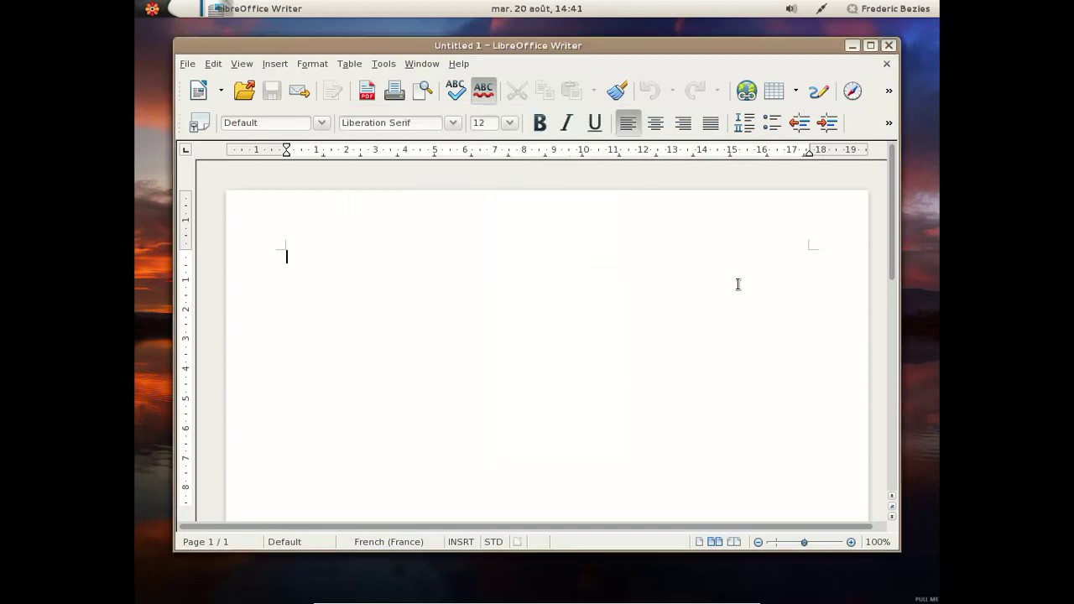
{"action": "left_click", "coordinate": [889, 46]}
- Check for available software updates with Mise à jour des logiciels and dismiss the result
{"action": "left_click", "coordinate": [154, 9]}
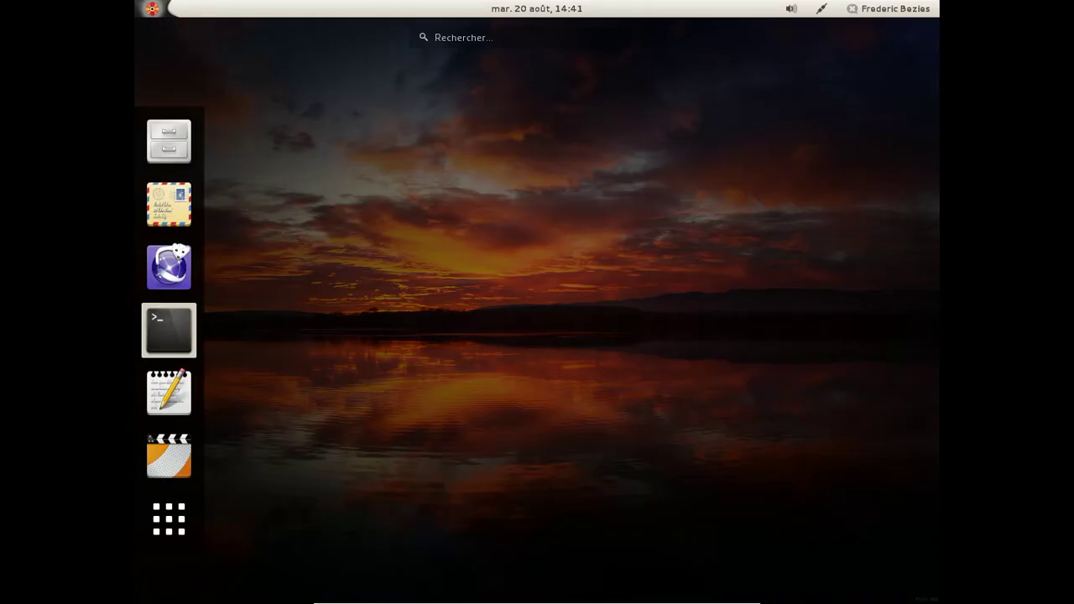
{"action": "left_click", "coordinate": [188, 517]}
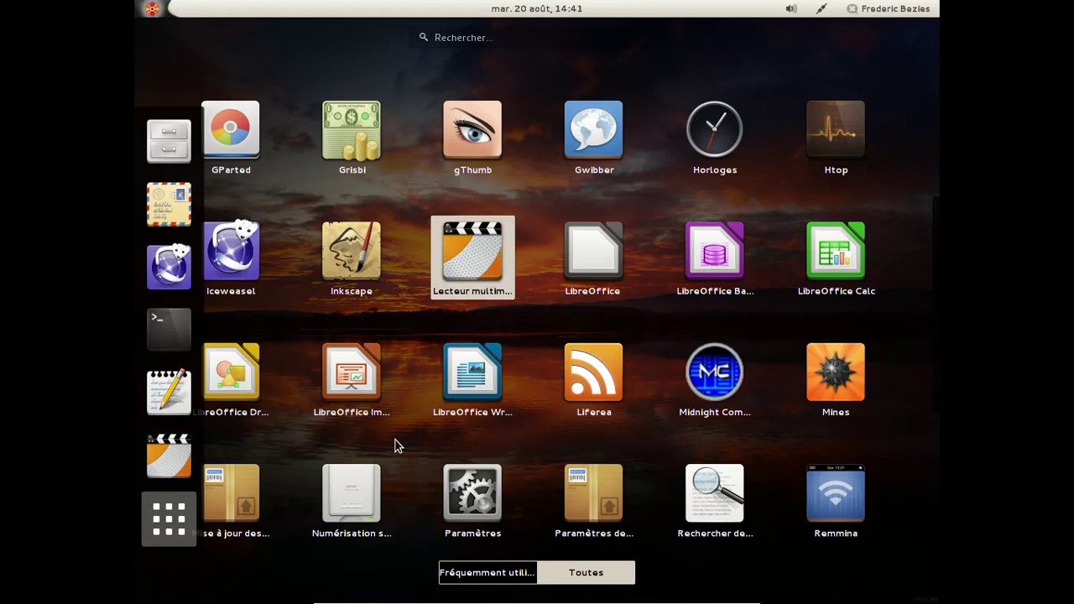
{"action": "left_click", "coordinate": [242, 534]}
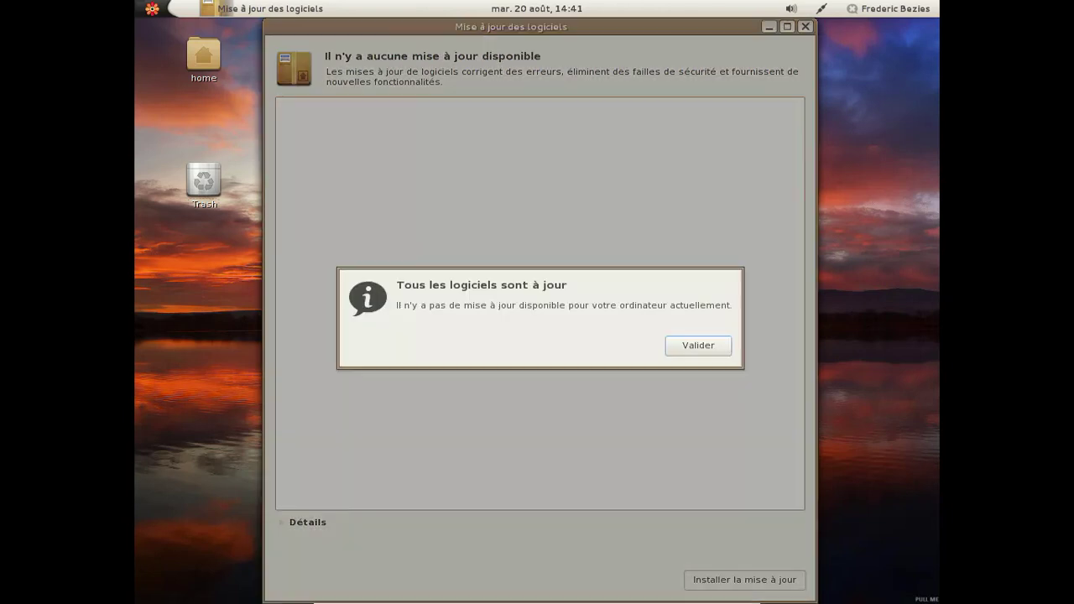
{"action": "left_click", "coordinate": [695, 346]}
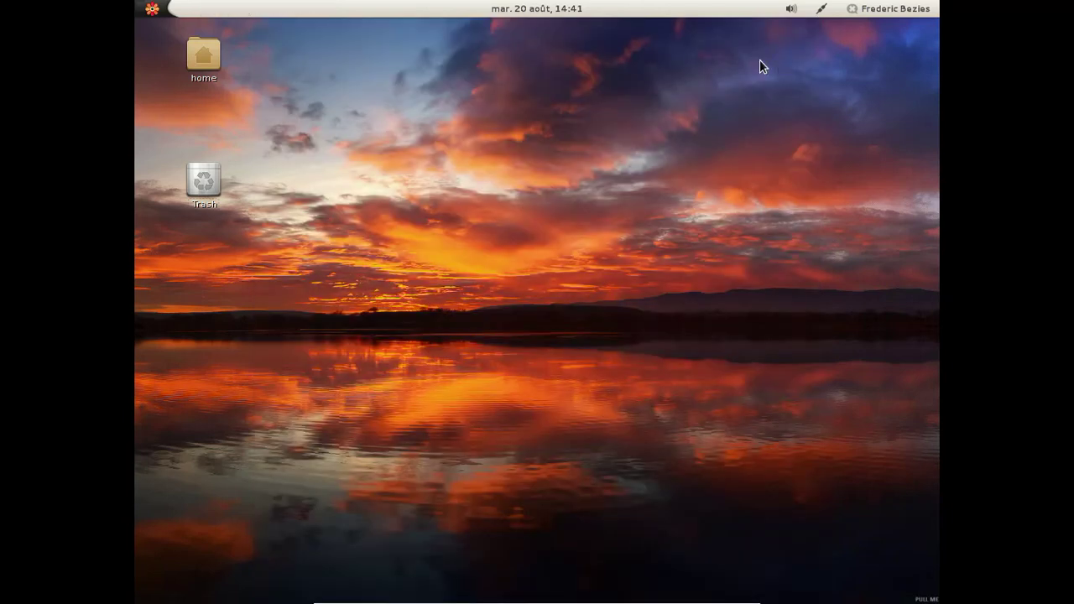
- Launch Ajouter/supprimer des logiciels from the full list of installed applications
{"action": "left_click", "coordinate": [152, 8]}
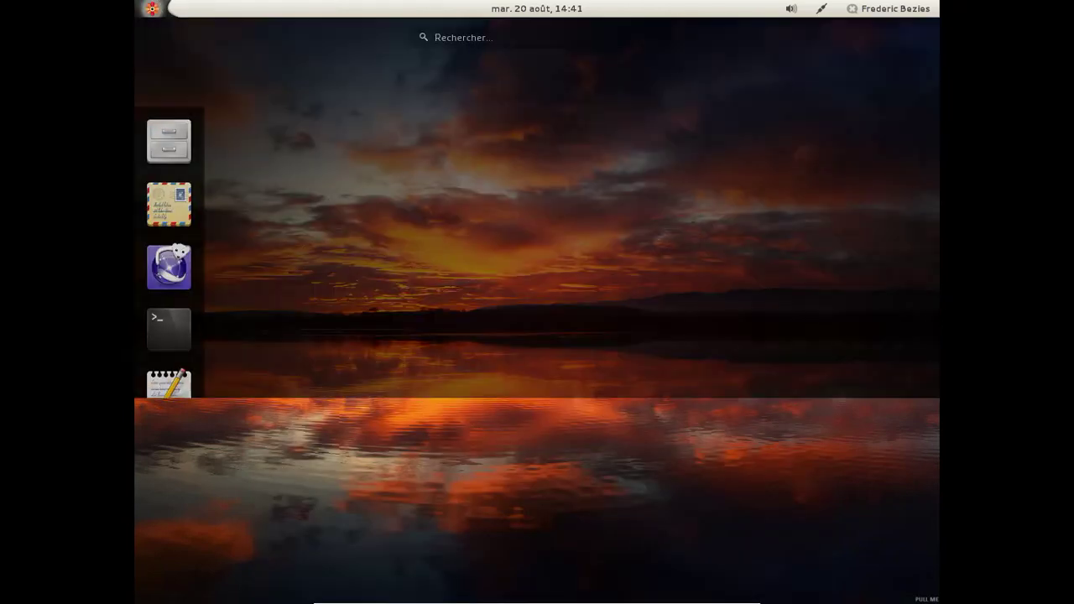
{"action": "left_click", "coordinate": [168, 518]}
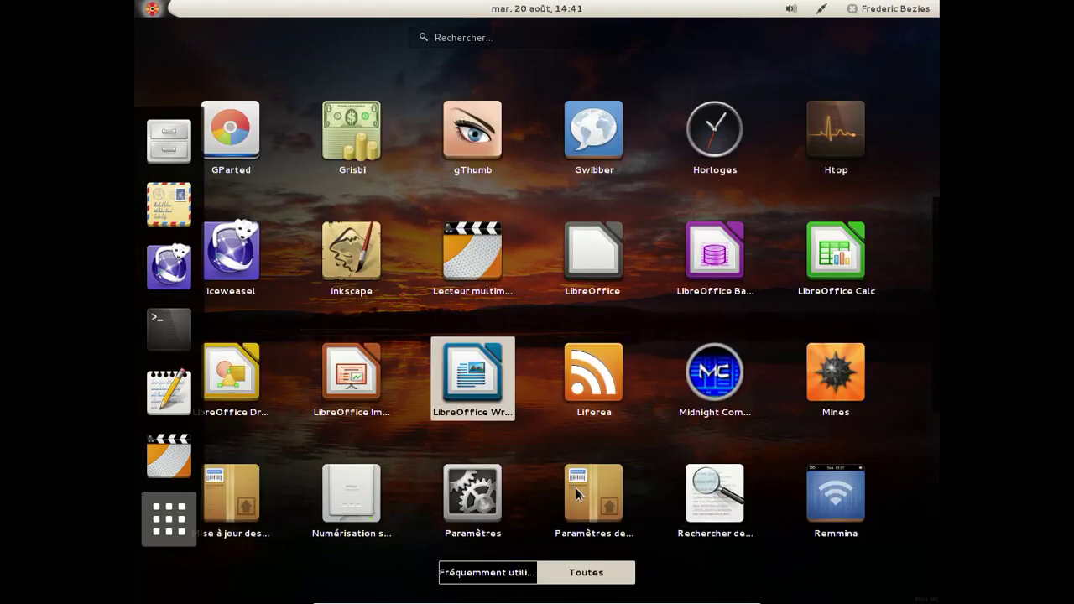
{"action": "scroll", "coordinate": [532, 264], "scroll_direction": "up", "scroll_amount": 3}
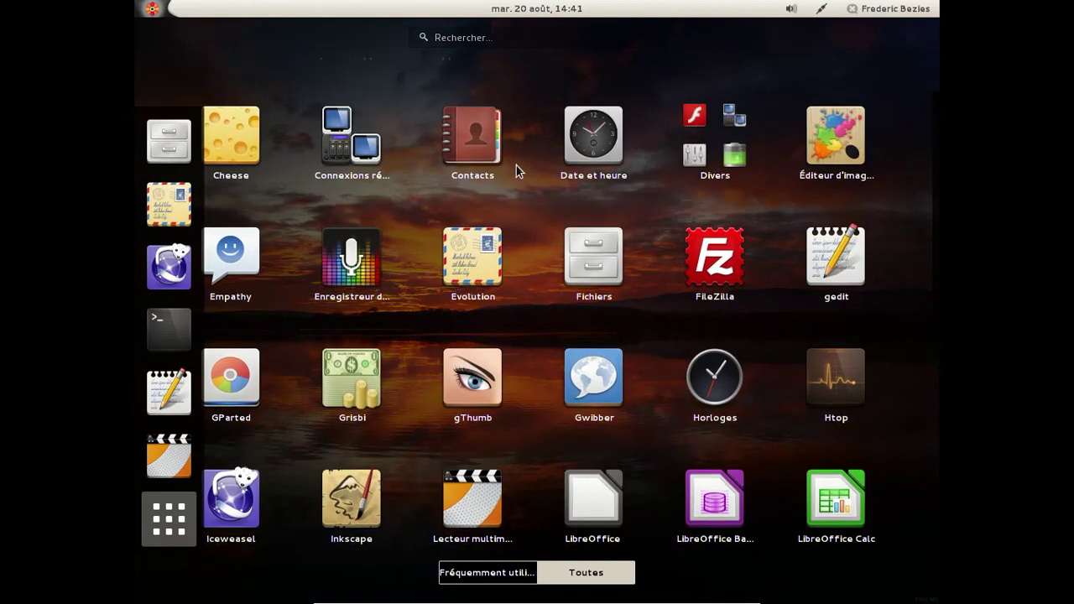
{"action": "scroll", "coordinate": [510, 268], "scroll_direction": "up", "scroll_amount": 2}
{"action": "scroll", "coordinate": [450, 217], "scroll_direction": "down", "scroll_amount": 2}
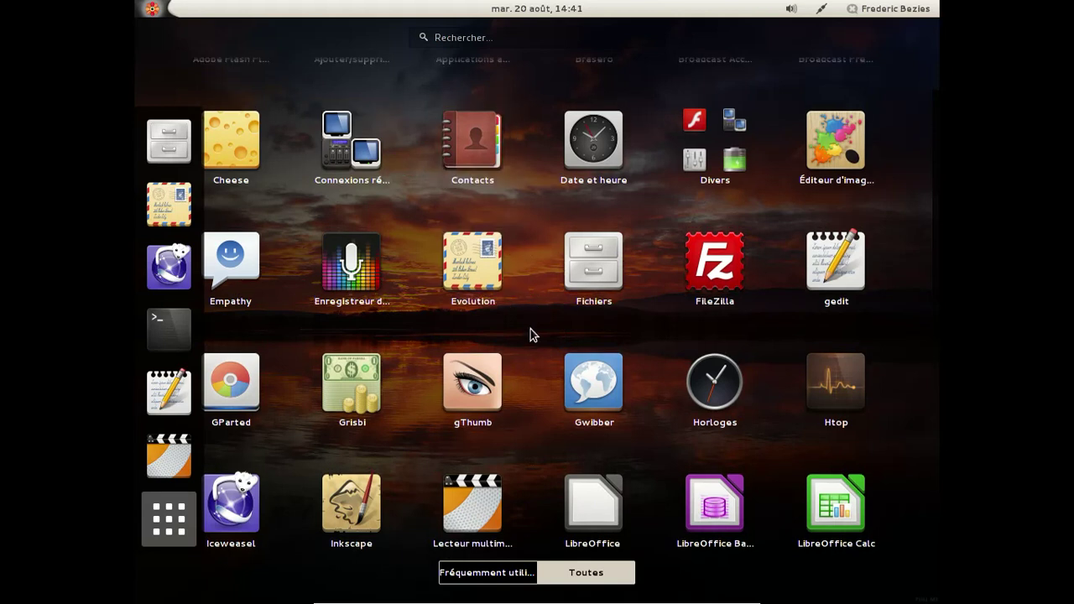
{"action": "scroll", "coordinate": [531, 329], "scroll_direction": "up", "scroll_amount": 2}
{"action": "left_click", "coordinate": [352, 81]}
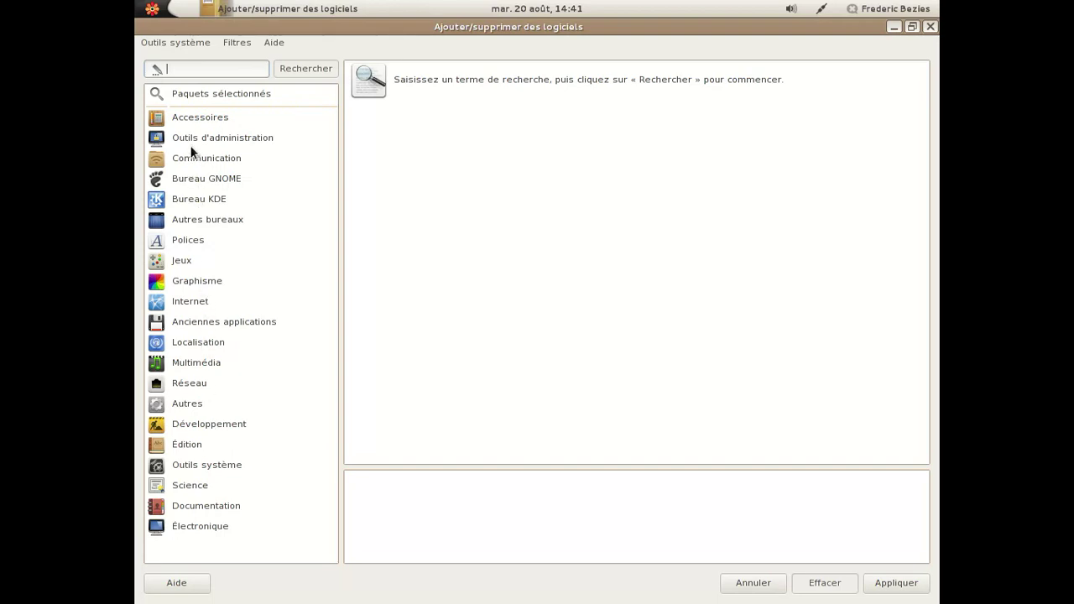
- List the packages of the Édition category, filtered to installed packages only
{"action": "left_click", "coordinate": [186, 444]}
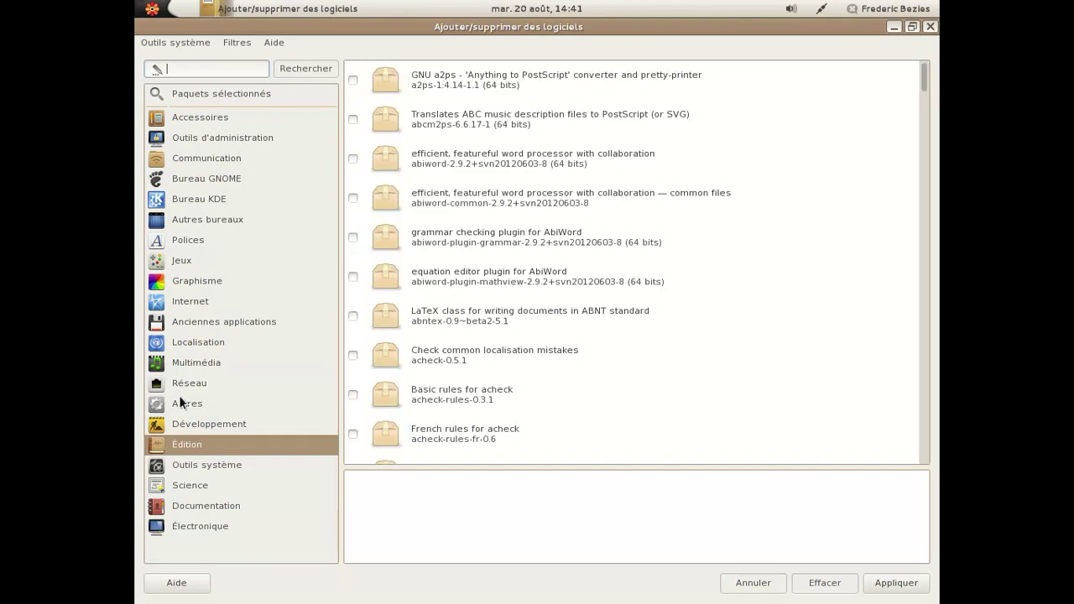
{"action": "left_click", "coordinate": [227, 44]}
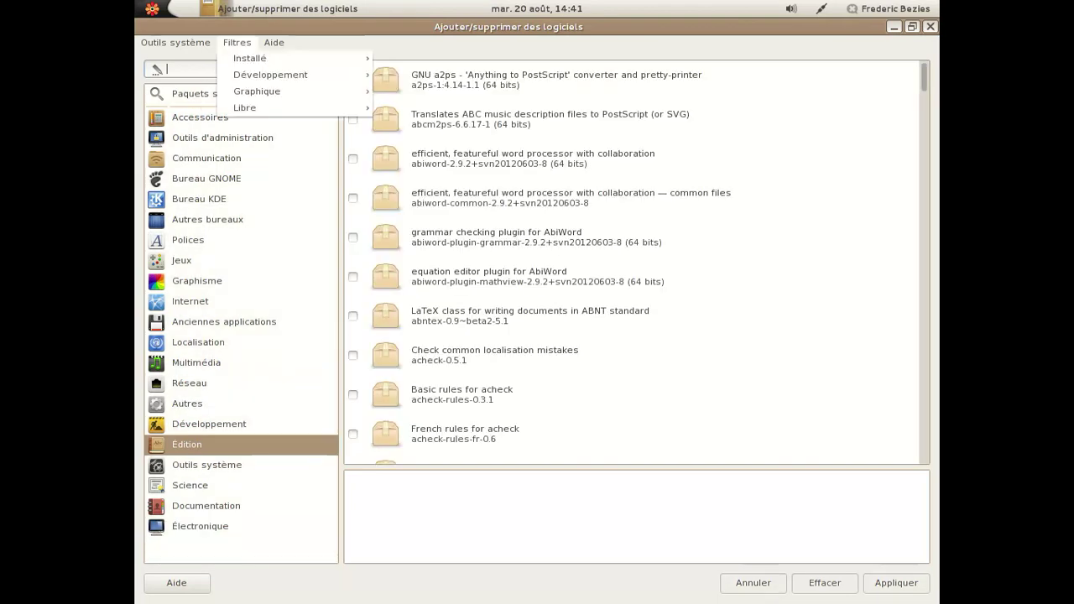
{"action": "mouse_move", "coordinate": [252, 58]}
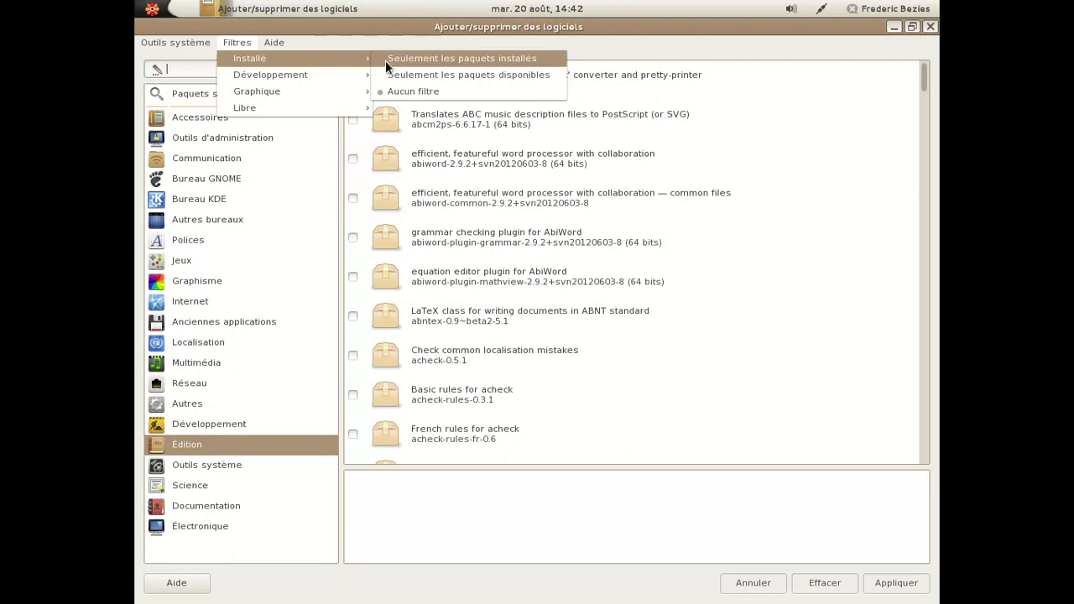
{"action": "left_click", "coordinate": [385, 60]}
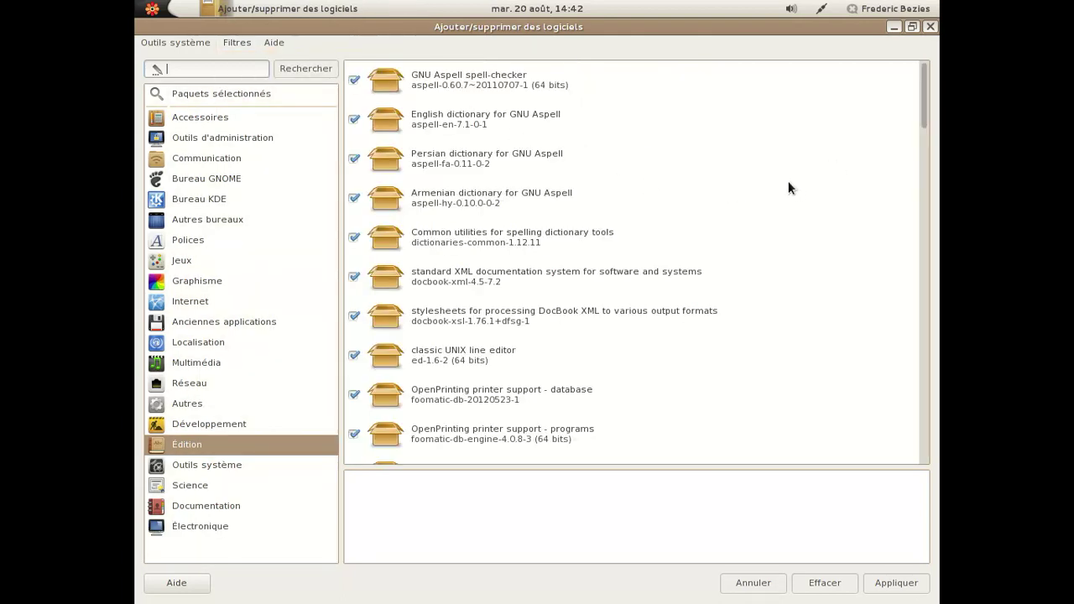
- Mark the libreoffice, base-core, calc, common, core, draw and impress packages of the office suite for removal
{"action": "left_click_drag", "start_coordinate": [927, 180], "coordinate": [926, 232]}
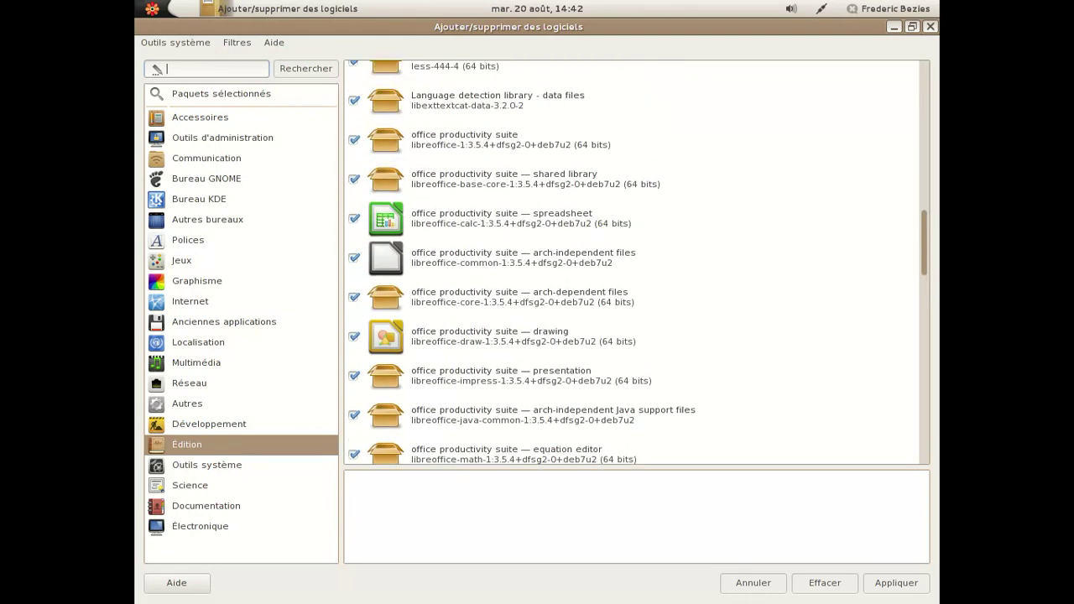
{"action": "left_click", "coordinate": [355, 257]}
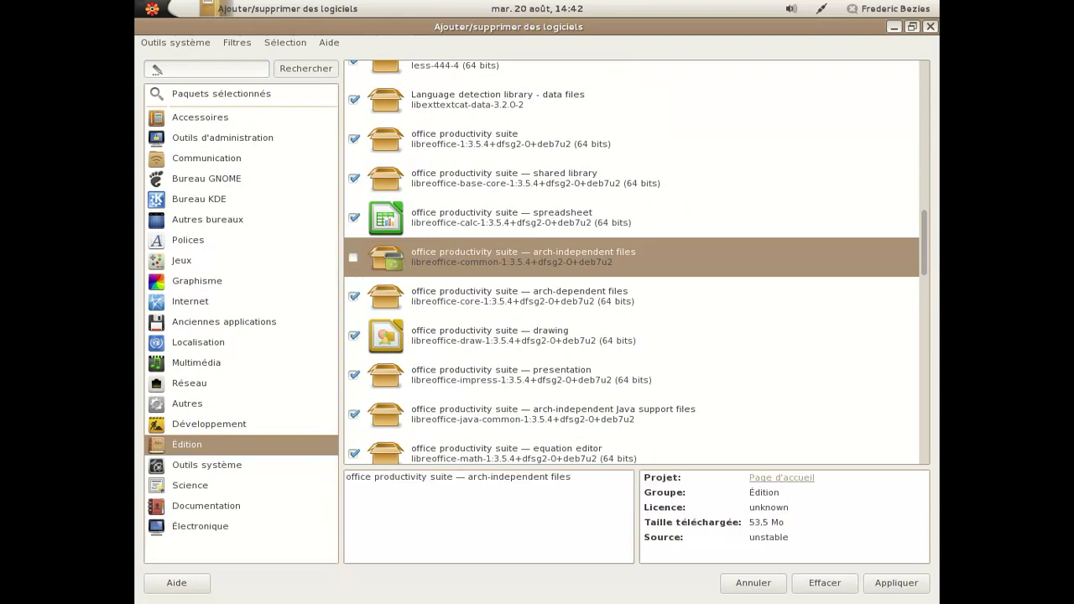
{"action": "left_click", "coordinate": [354, 297]}
{"action": "left_click", "coordinate": [353, 336]}
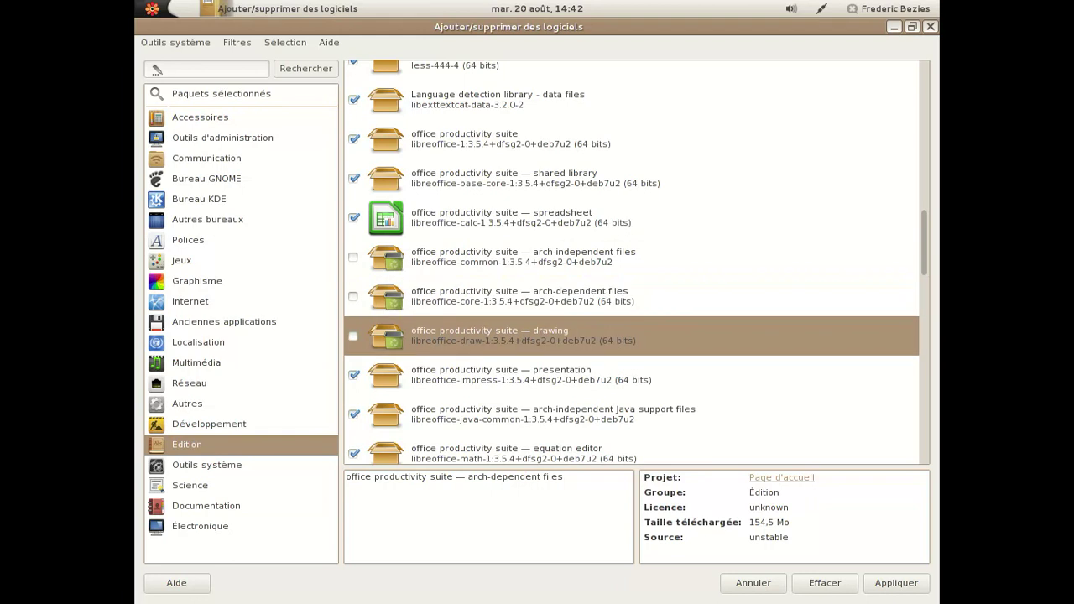
{"action": "left_click", "coordinate": [353, 375]}
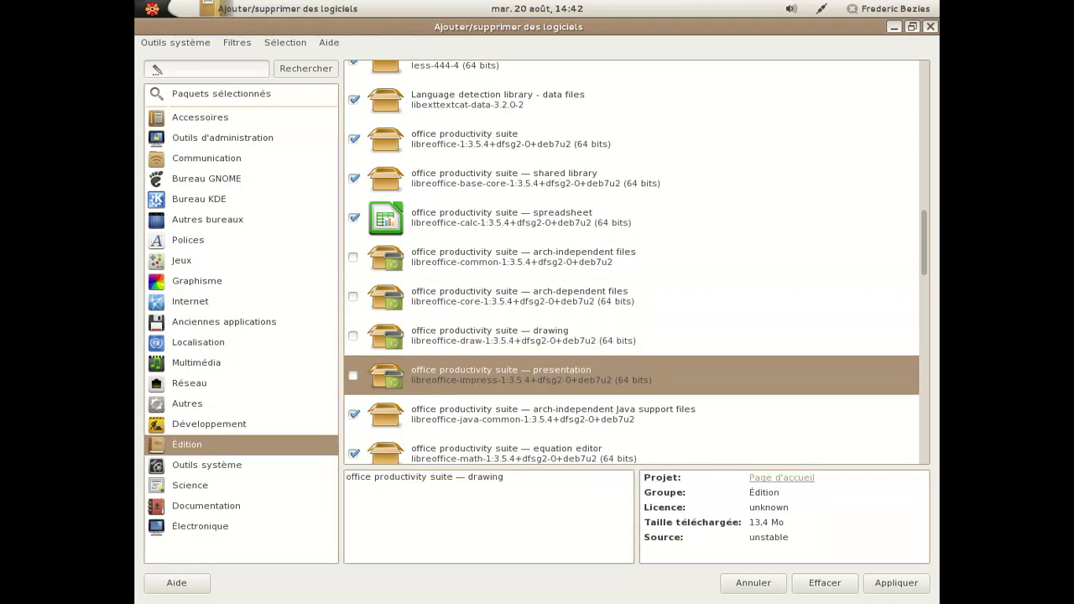
{"action": "left_click", "coordinate": [356, 219]}
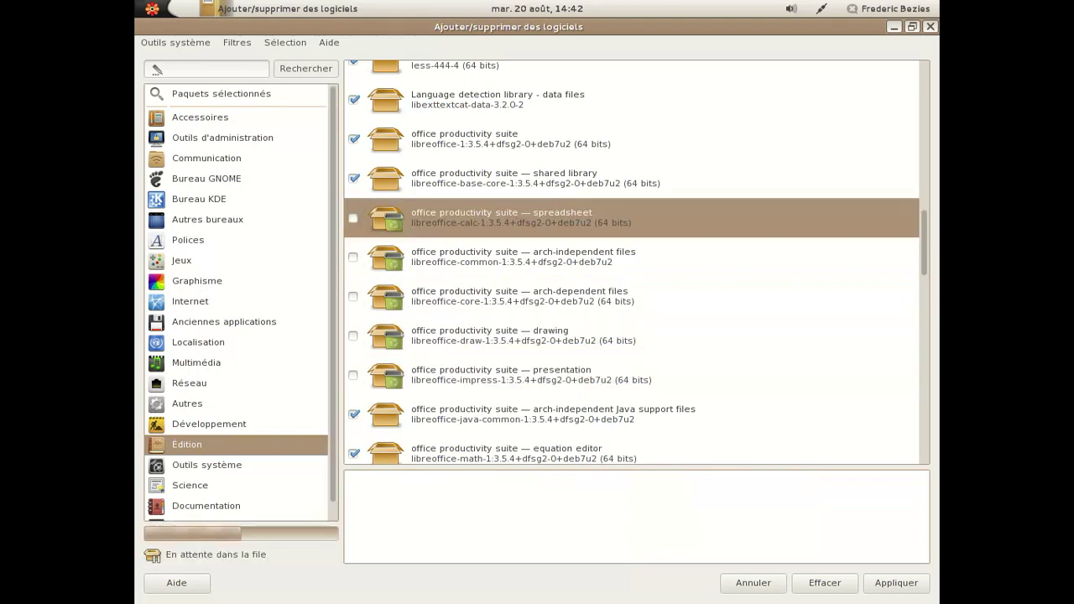
{"action": "left_click", "coordinate": [354, 179]}
{"action": "left_click", "coordinate": [352, 139]}
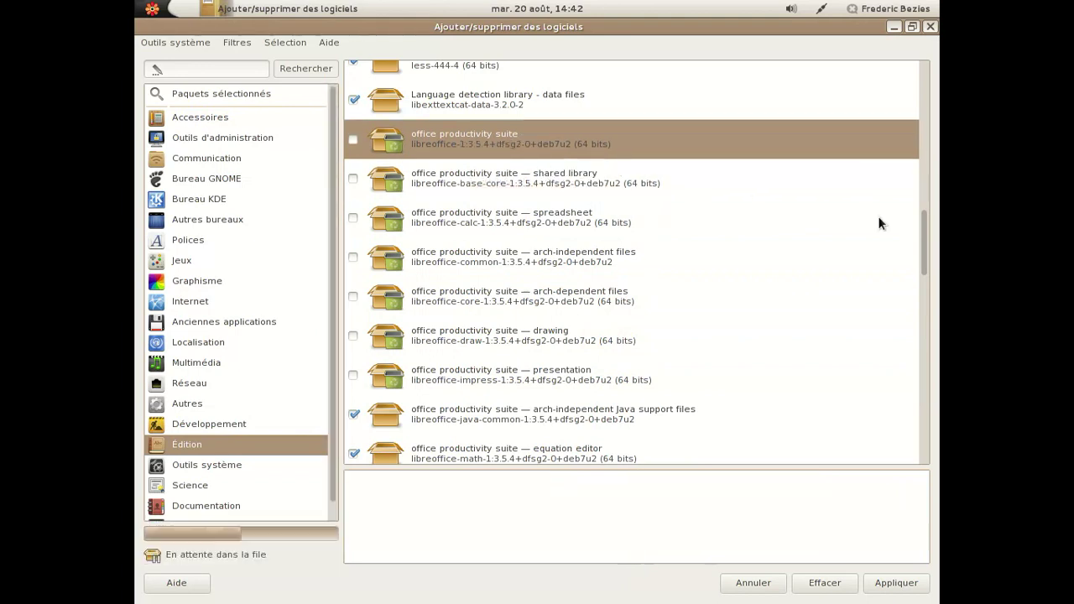
- Mark the remaining libreoffice-java-common, libreoffice-math, libreoffice-style-galaxy and libreoffice-writer packages for removal
{"action": "scroll", "coordinate": [567, 362], "scroll_direction": "up", "scroll_amount": 5}
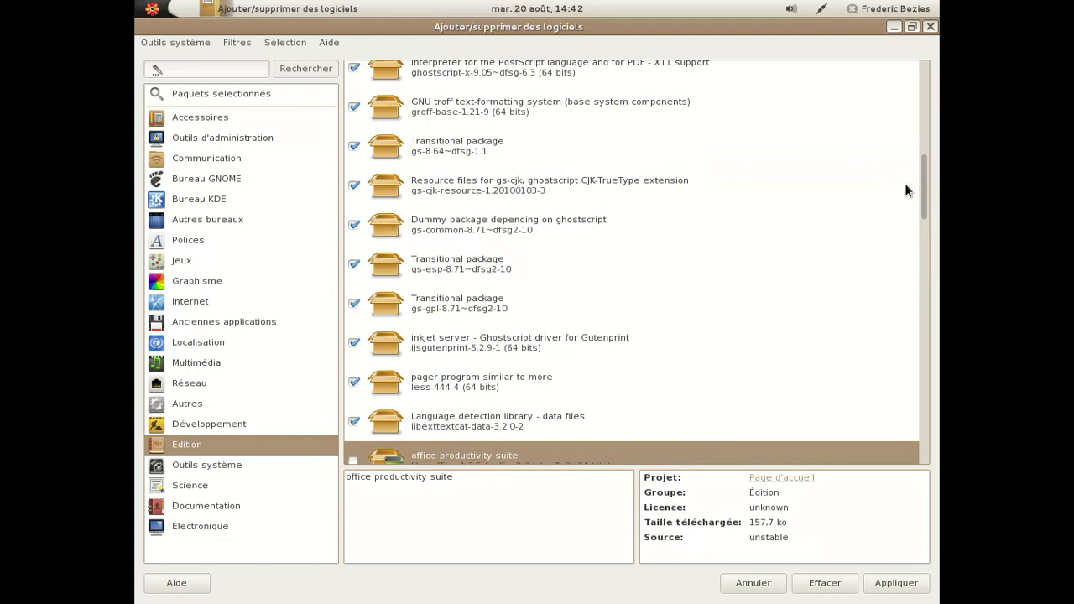
{"action": "left_click_drag", "start_coordinate": [927, 188], "coordinate": [923, 270]}
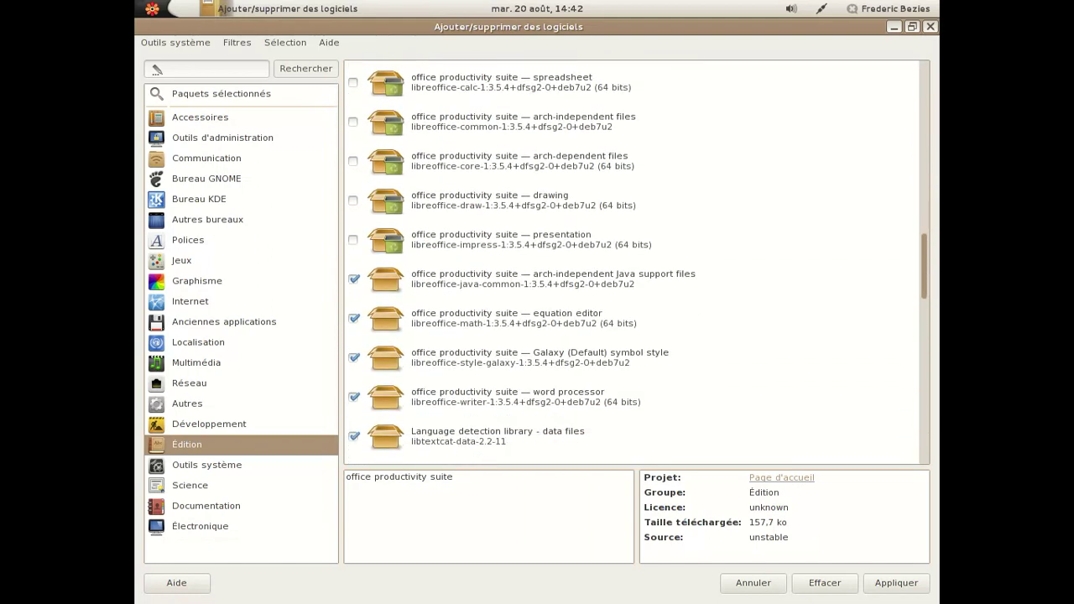
{"action": "left_click", "coordinate": [354, 280]}
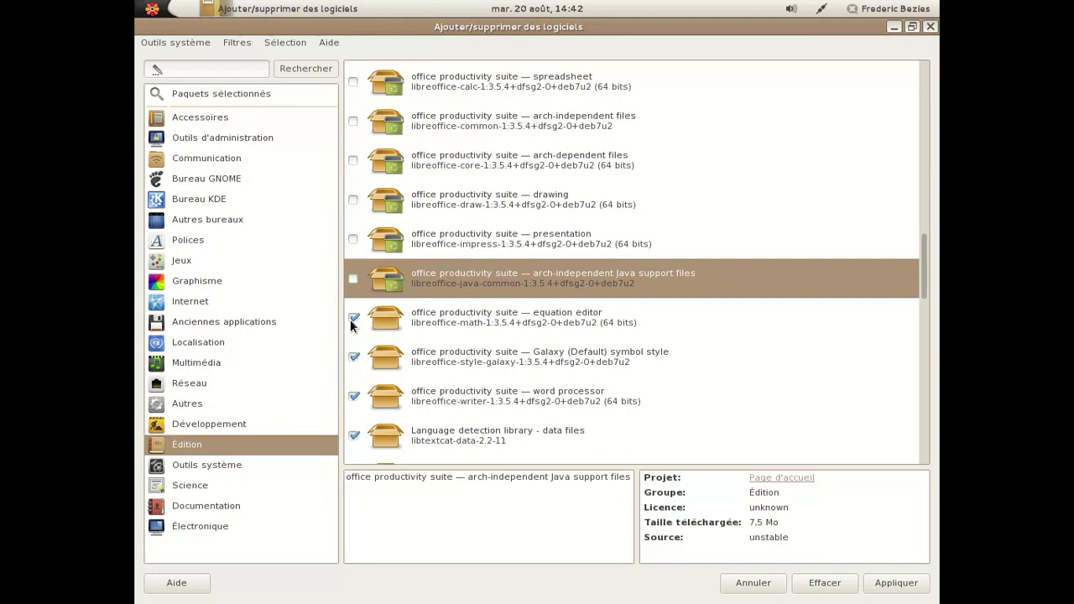
{"action": "left_click", "coordinate": [352, 319]}
{"action": "left_click", "coordinate": [354, 357]}
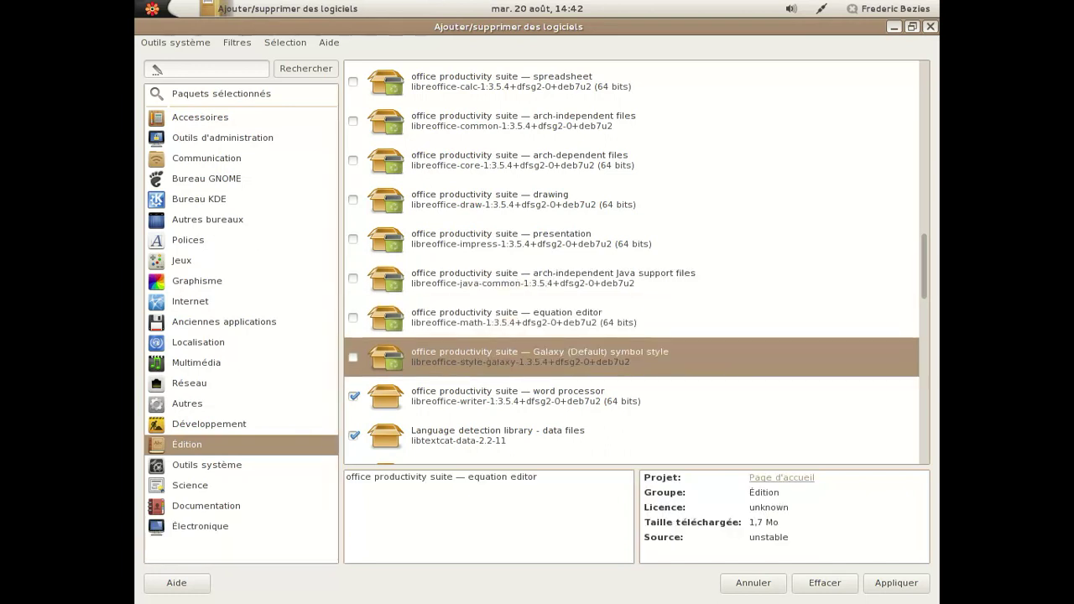
{"action": "left_click", "coordinate": [353, 395]}
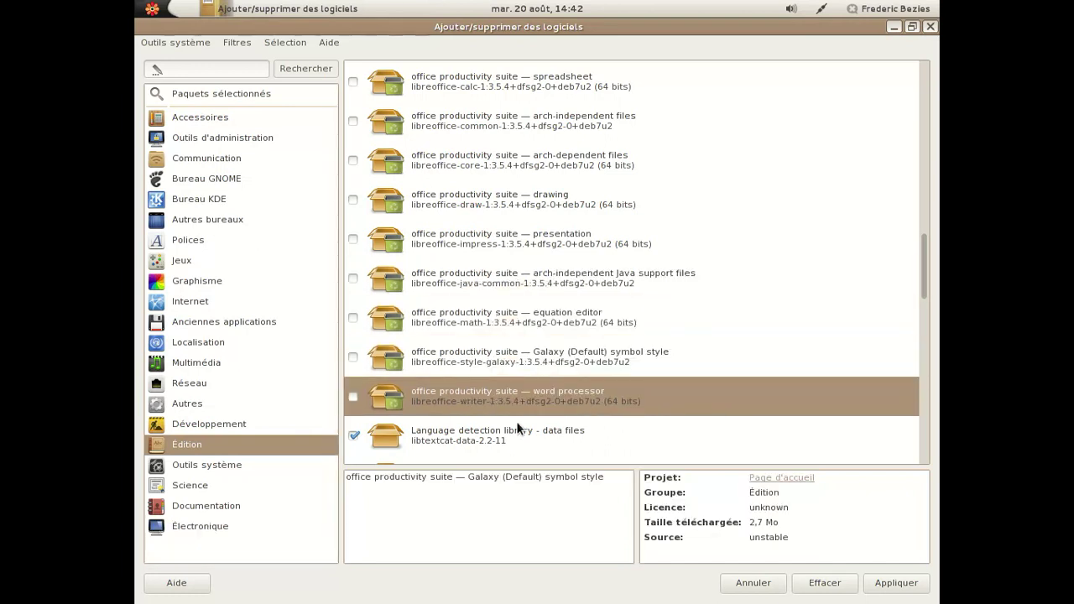
- Apply the LibreOffice removal, accept removing the dependent packages and authenticate with the account password
{"action": "left_click", "coordinate": [897, 582]}
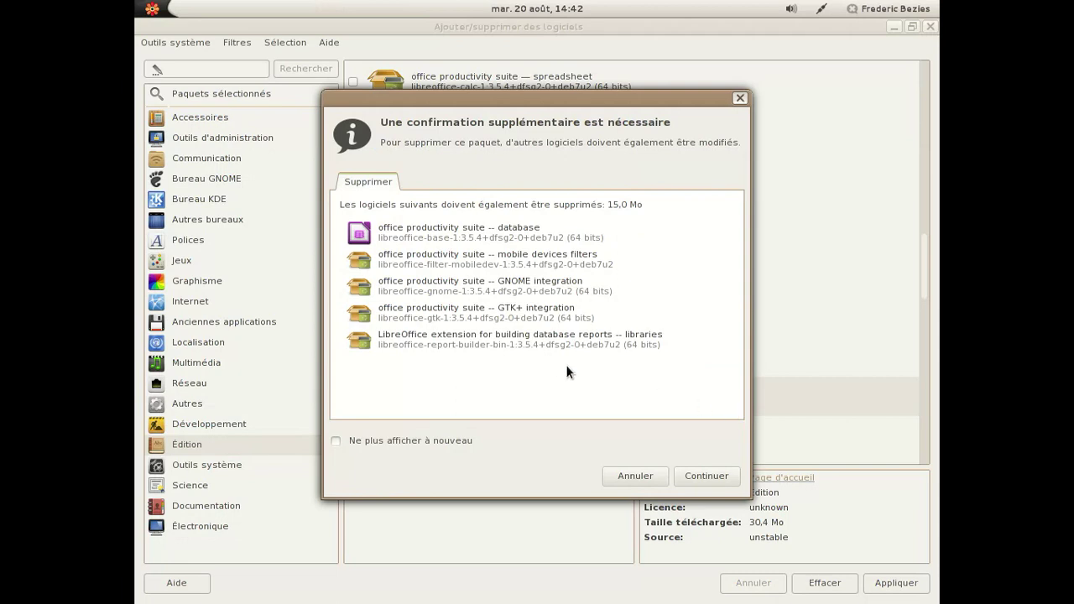
{"action": "left_click", "coordinate": [710, 476]}
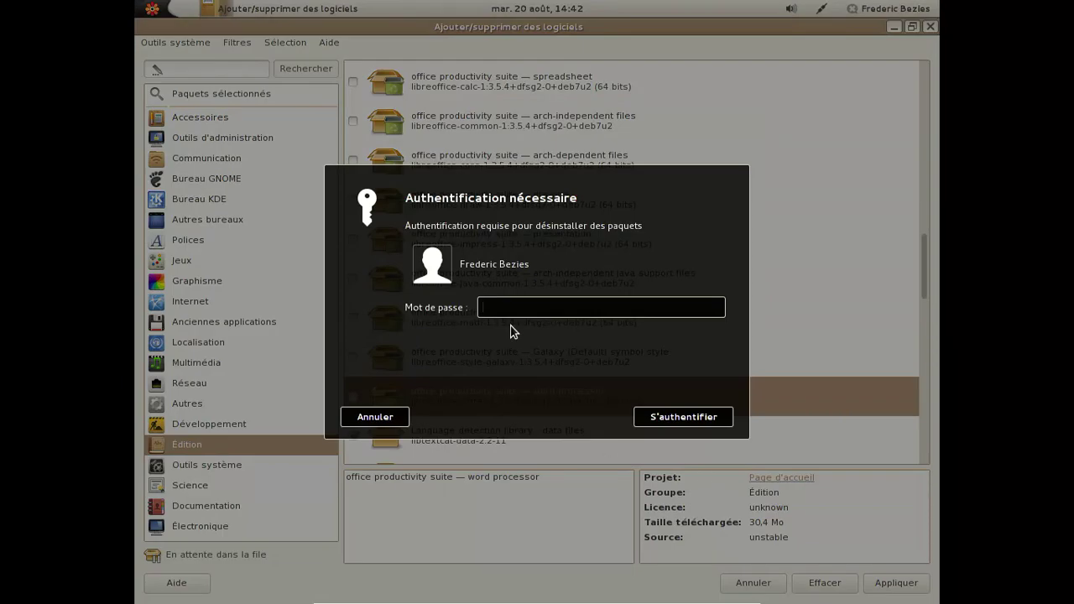
{"action": "type", "text": "********"}
{"action": "key", "text": "Return"}
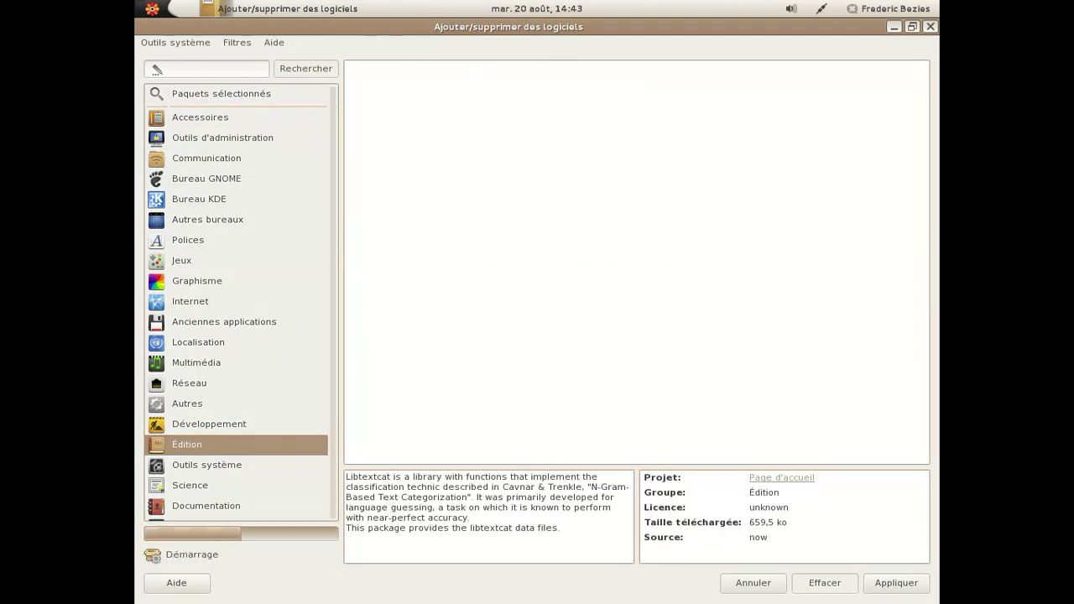
- Check the package manager's version in its about information, and close the package manager
{"action": "left_click", "coordinate": [274, 42]}
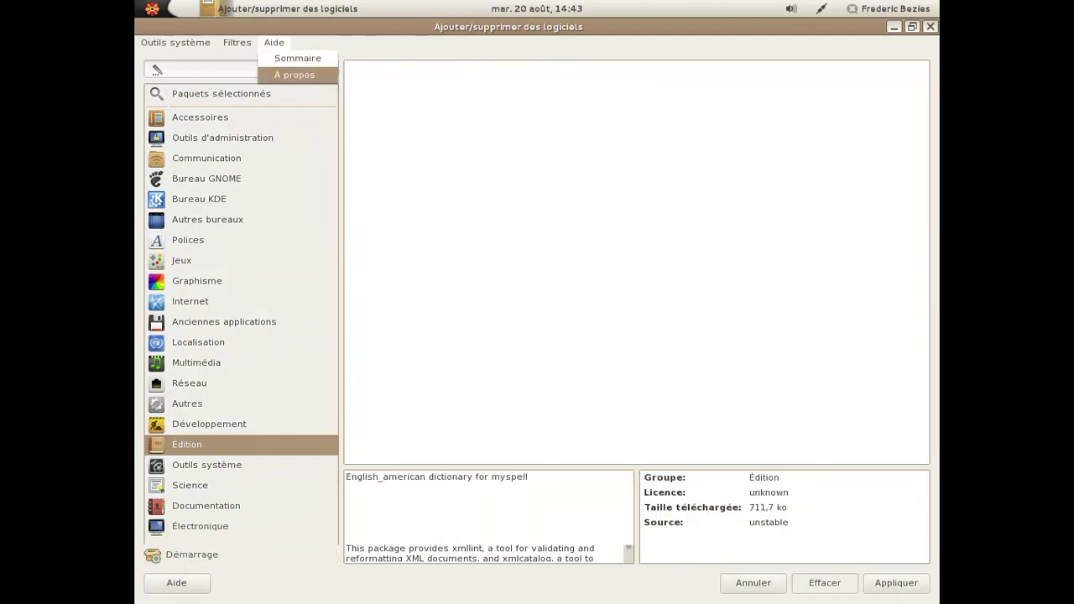
{"action": "key", "text": "Escape"}
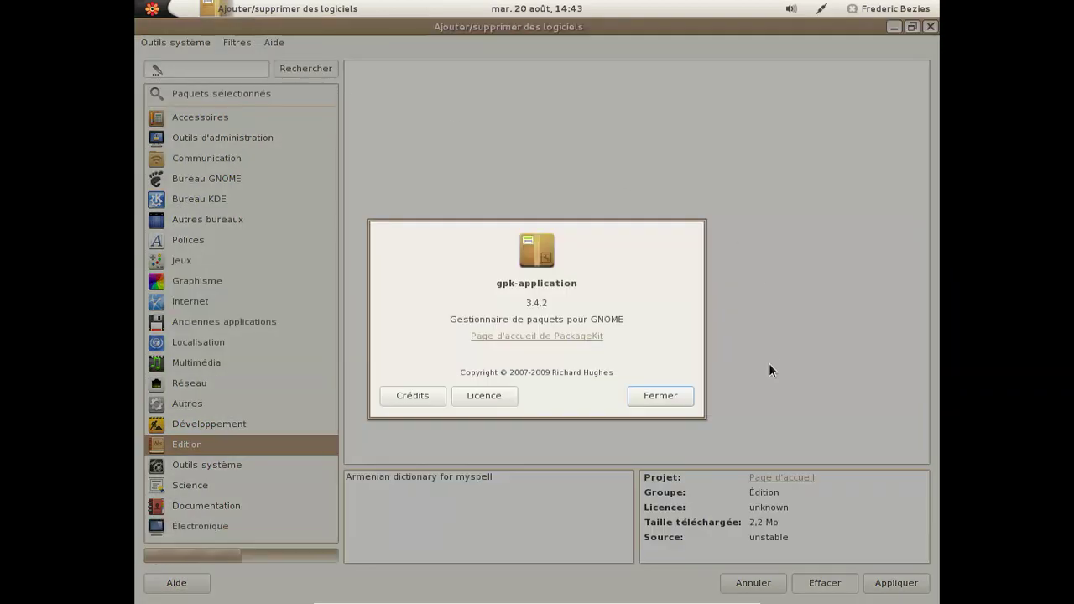
{"action": "left_click", "coordinate": [677, 394]}
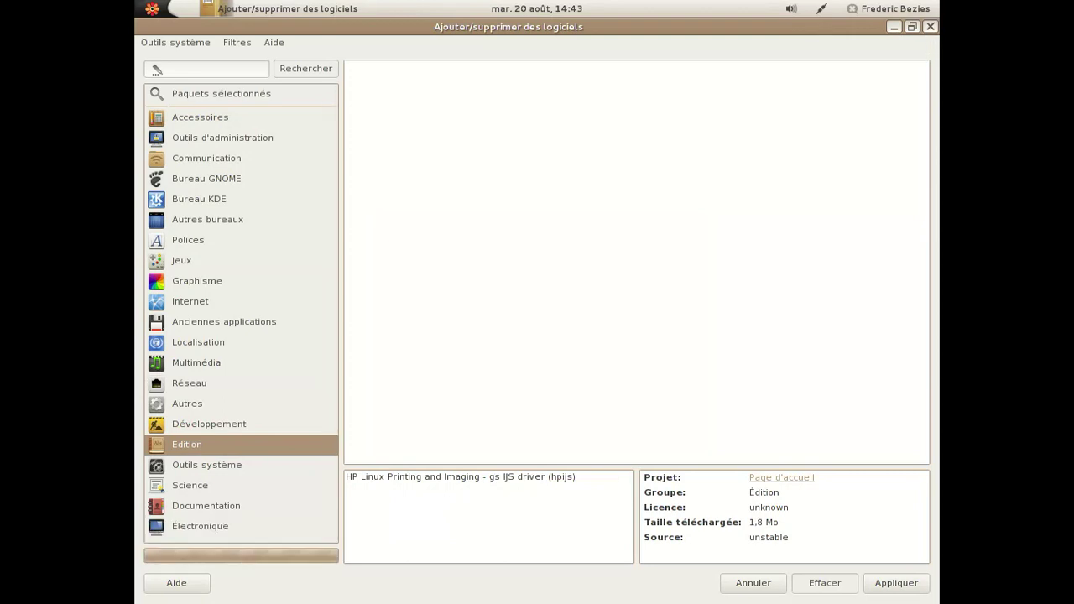
{"action": "left_click", "coordinate": [930, 26]}
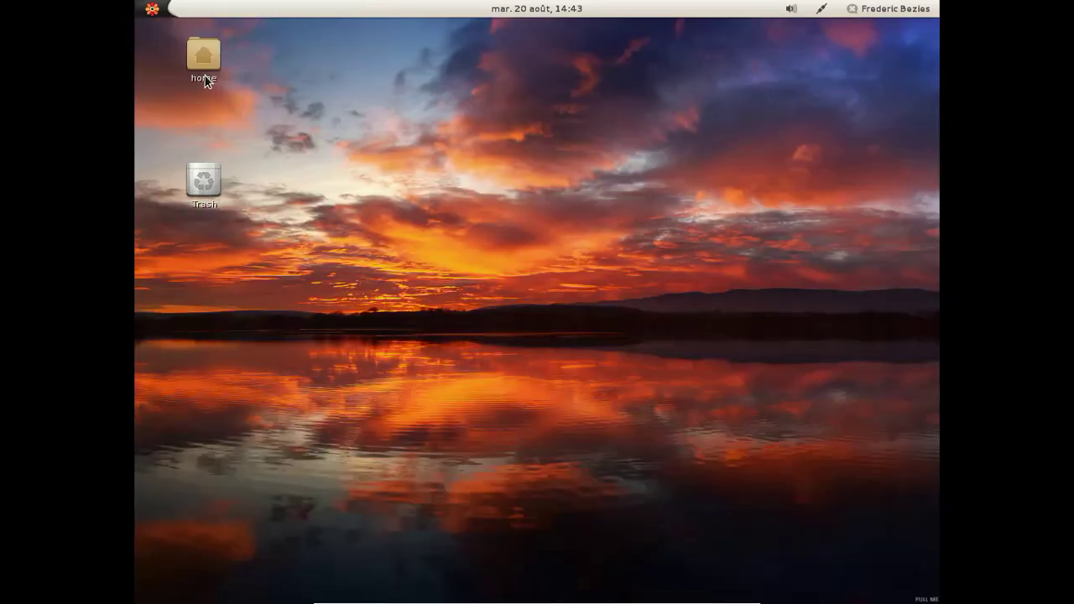
- Open the DEBS folder inside LibreOffice_4.0.4.2_Linux_x86-64_deb in the home folder's Téléchargements
{"action": "left_click", "coordinate": [204, 63]}
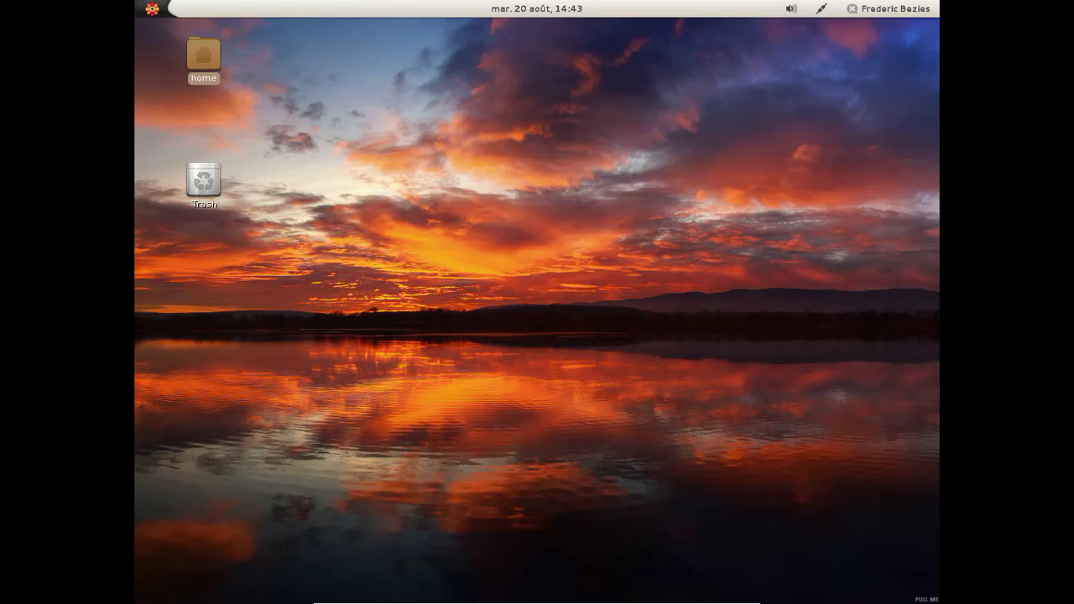
{"action": "double_click", "coordinate": [204, 59]}
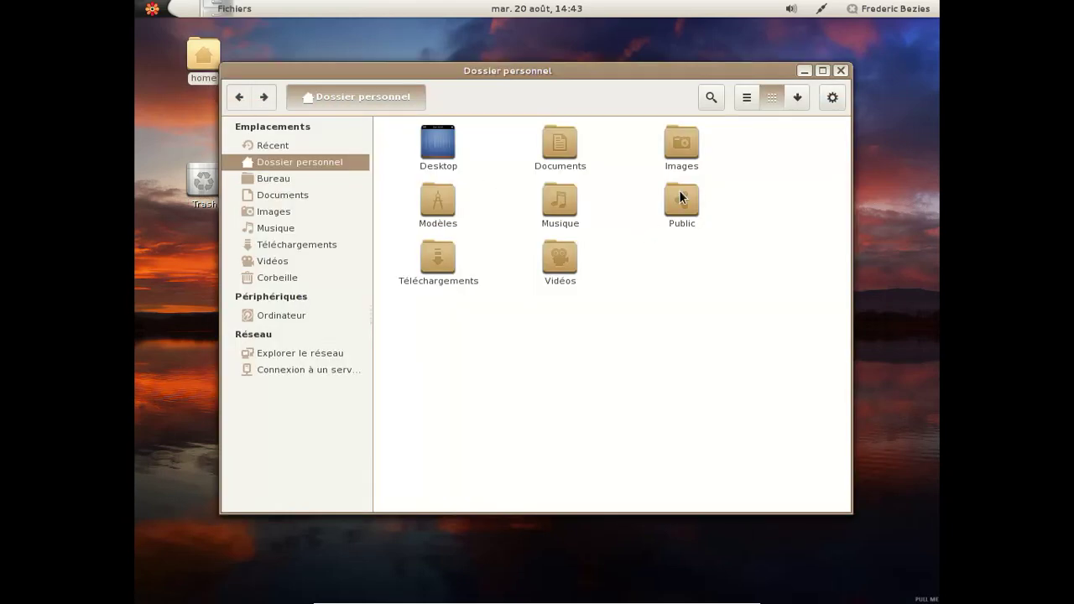
{"action": "double_click", "coordinate": [437, 263]}
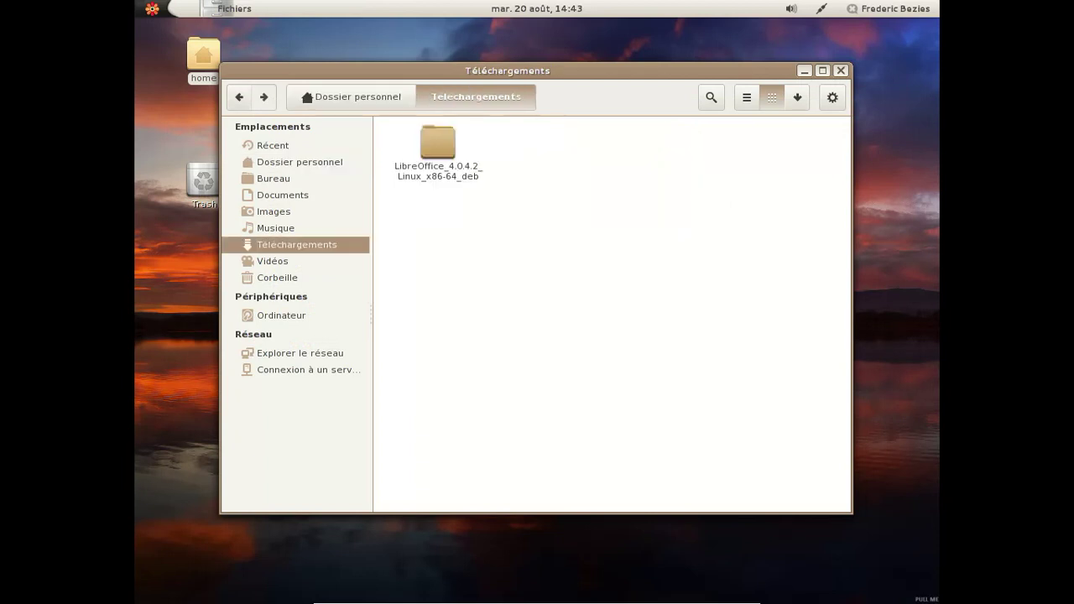
{"action": "double_click", "coordinate": [442, 172]}
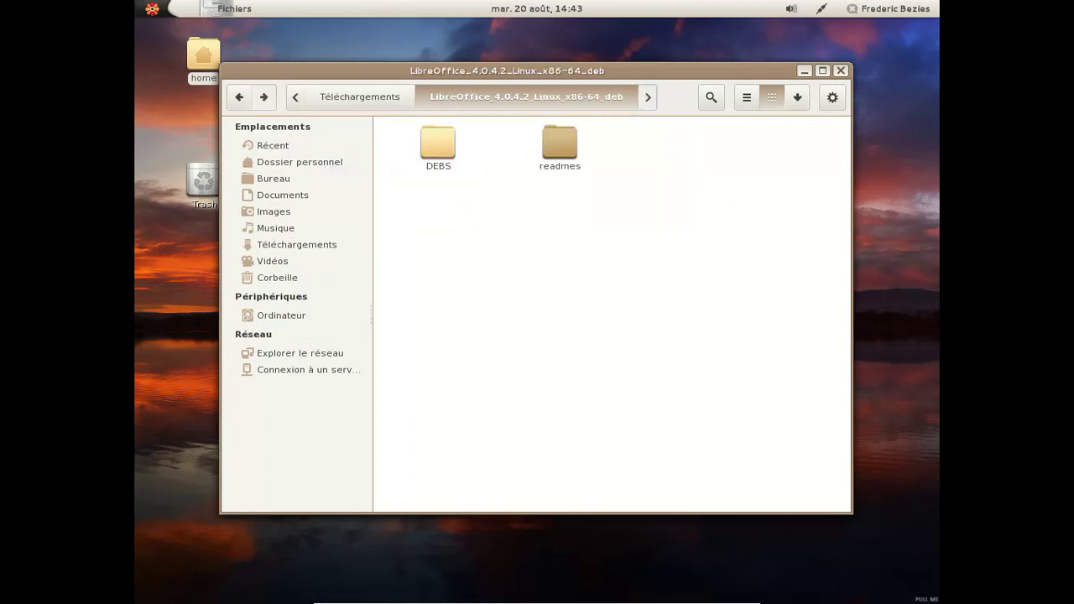
{"action": "double_click", "coordinate": [437, 144]}
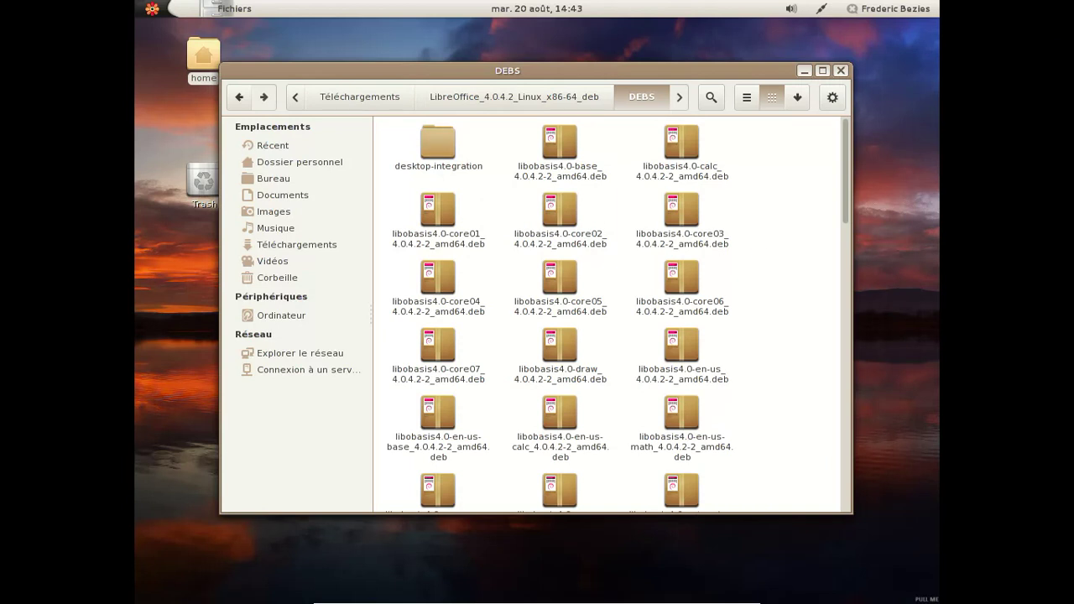
- Open a terminal in the DEBS folder and switch to root with su, entering the root password
{"action": "right_click", "coordinate": [778, 235]}
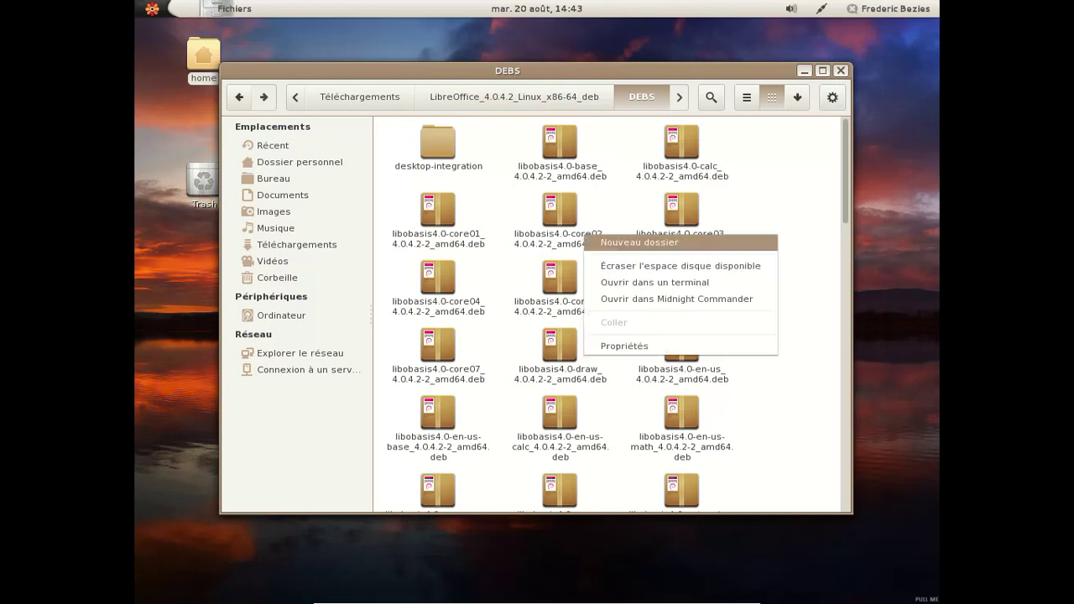
{"action": "left_click", "coordinate": [739, 283]}
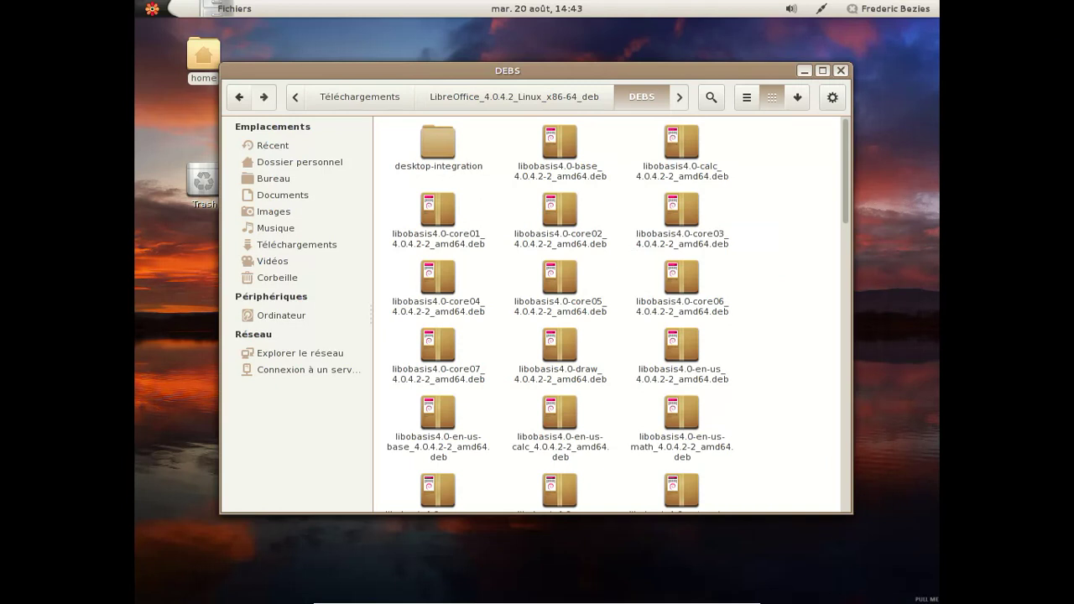
{"action": "type", "text": "su"}
{"action": "key", "text": "Return"}
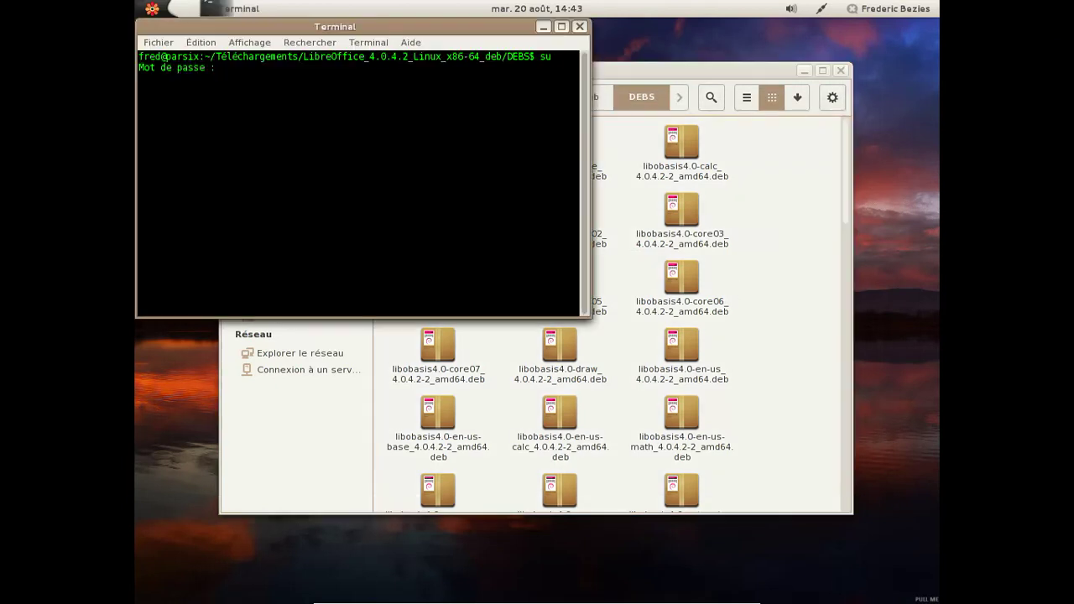
{"action": "key", "text": "Return"}
- Try to install everything in the folder with apt-get install * and review the output from its beginning
{"action": "type", "text": "apt"}
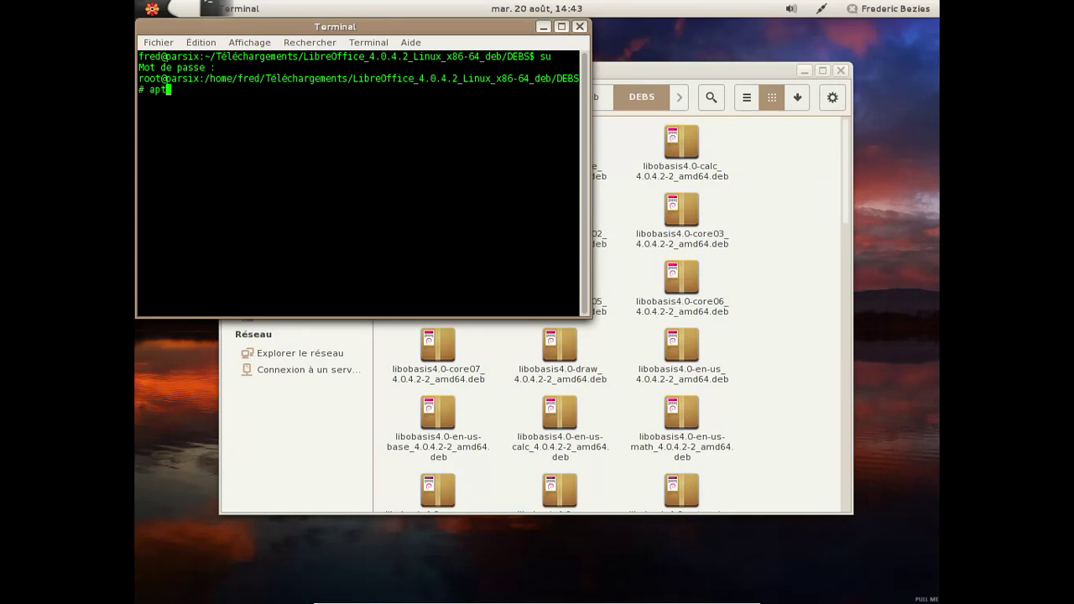
{"action": "type", "text": "-get ins"}
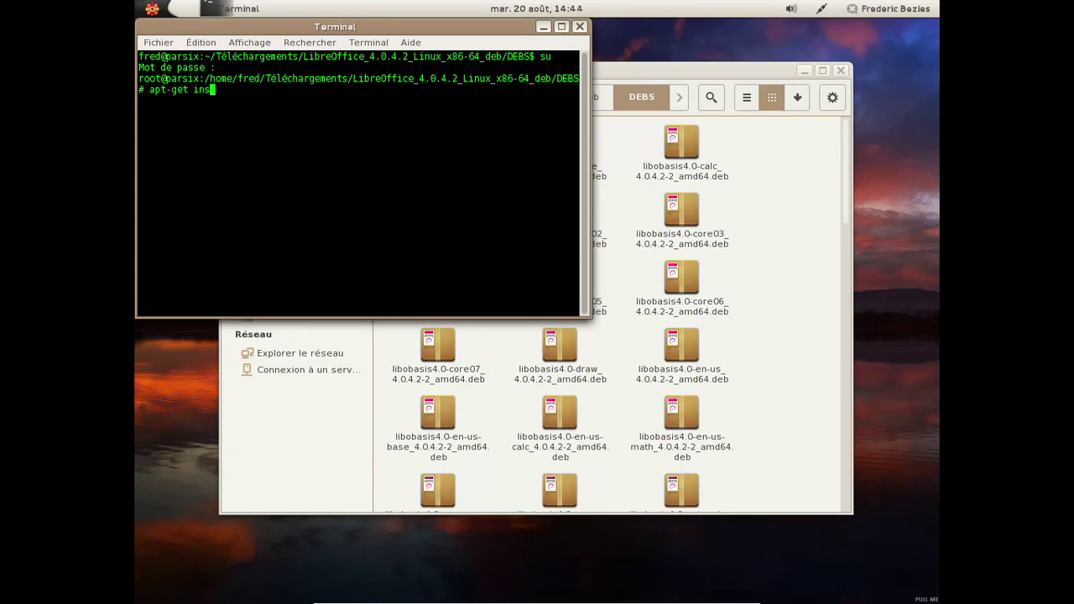
{"action": "type", "text": "tall *"}
{"action": "key", "text": "Return"}
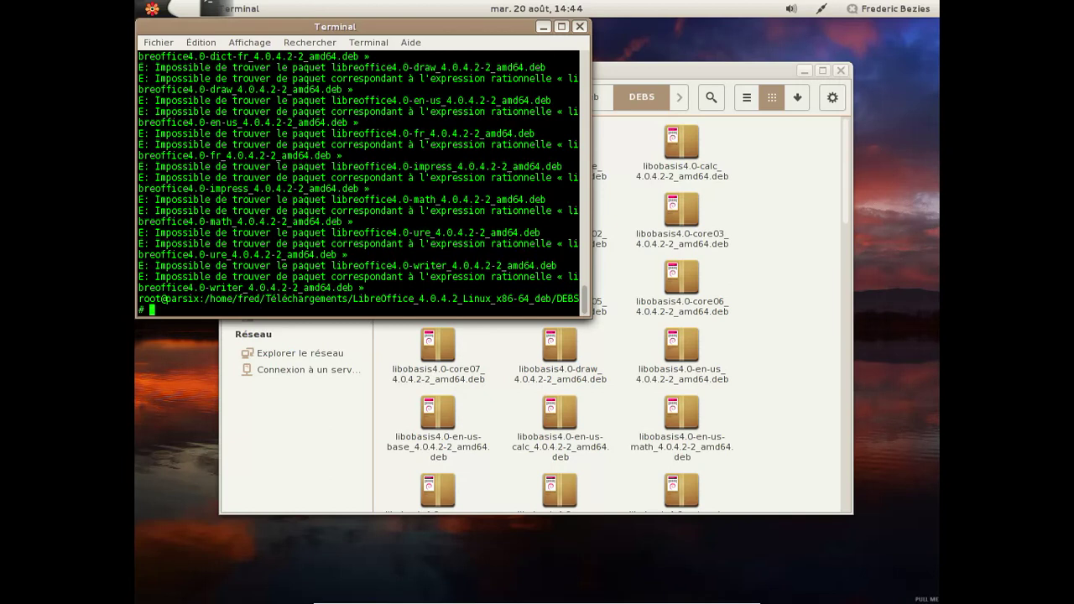
{"action": "left_click_drag", "start_coordinate": [589, 280], "coordinate": [608, 52]}
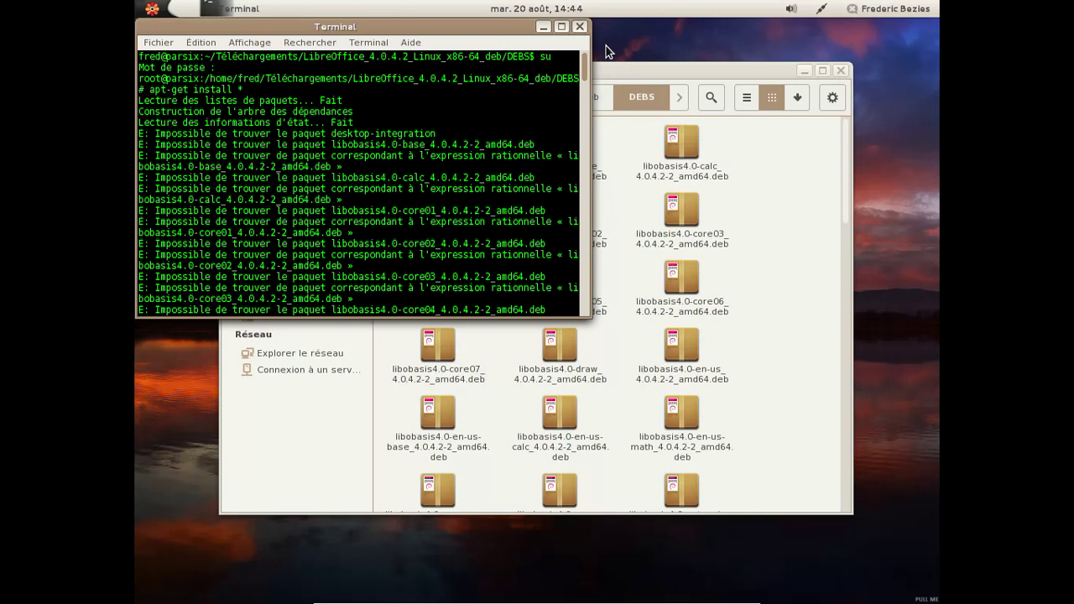
- Try the installation again with apt-get install *.deb, leave the root session and close the terminal
{"action": "key", "text": "Up"}
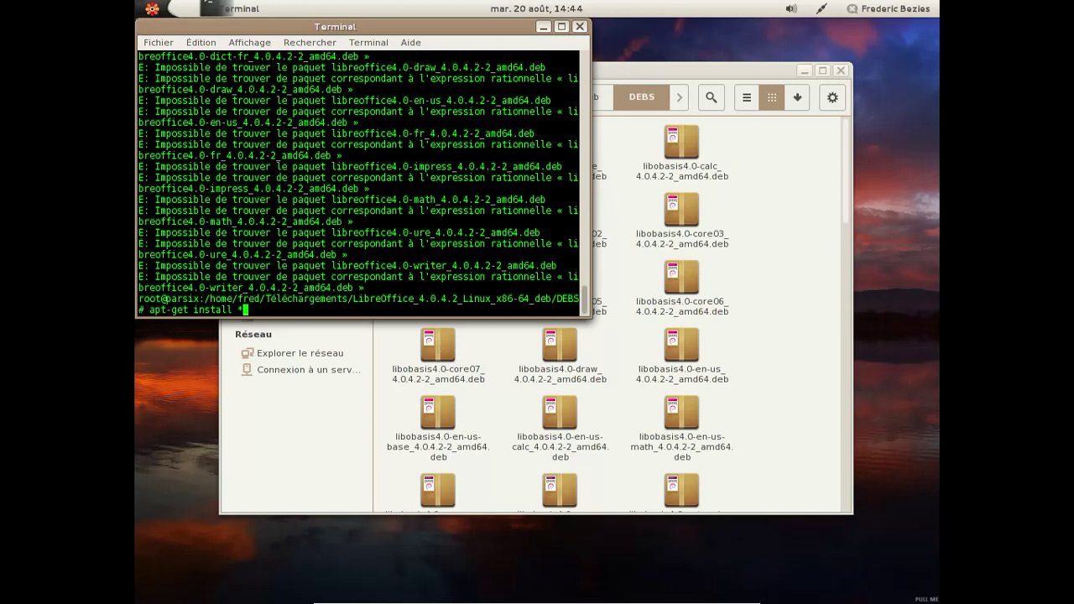
{"action": "type", "text": ".deb"}
{"action": "key", "text": "Return"}
{"action": "type", "text": "exit"}
{"action": "key", "text": "Return"}
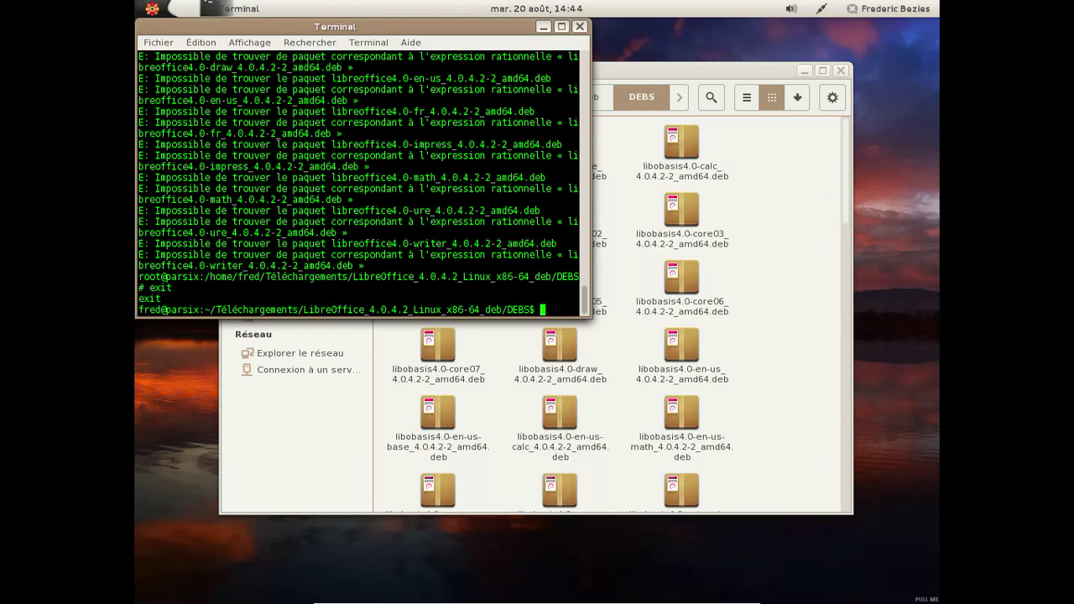
{"action": "left_click", "coordinate": [584, 27]}
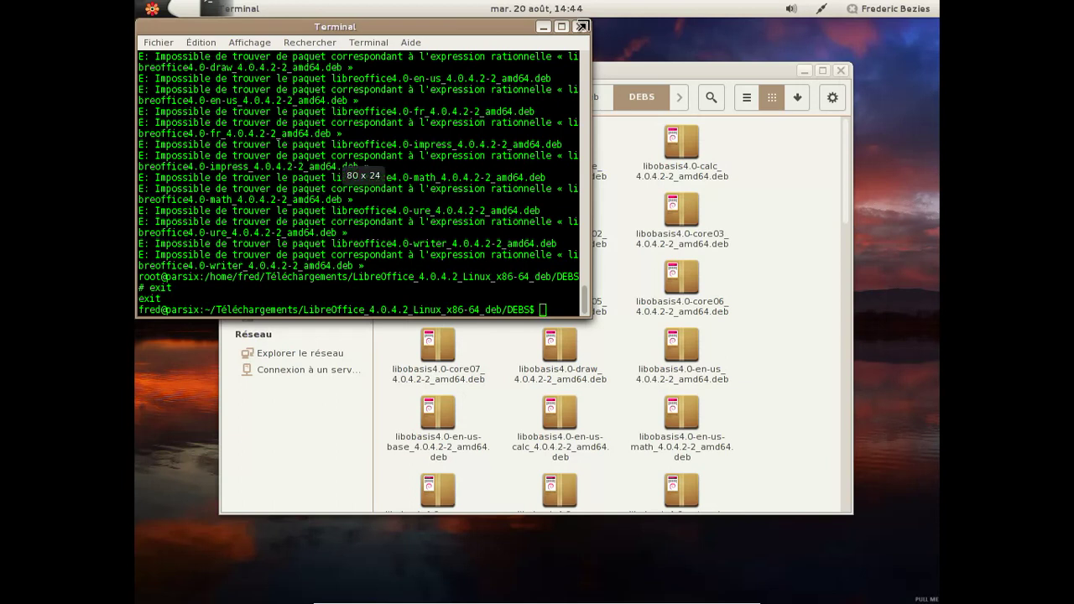
{"action": "left_click", "coordinate": [583, 26]}
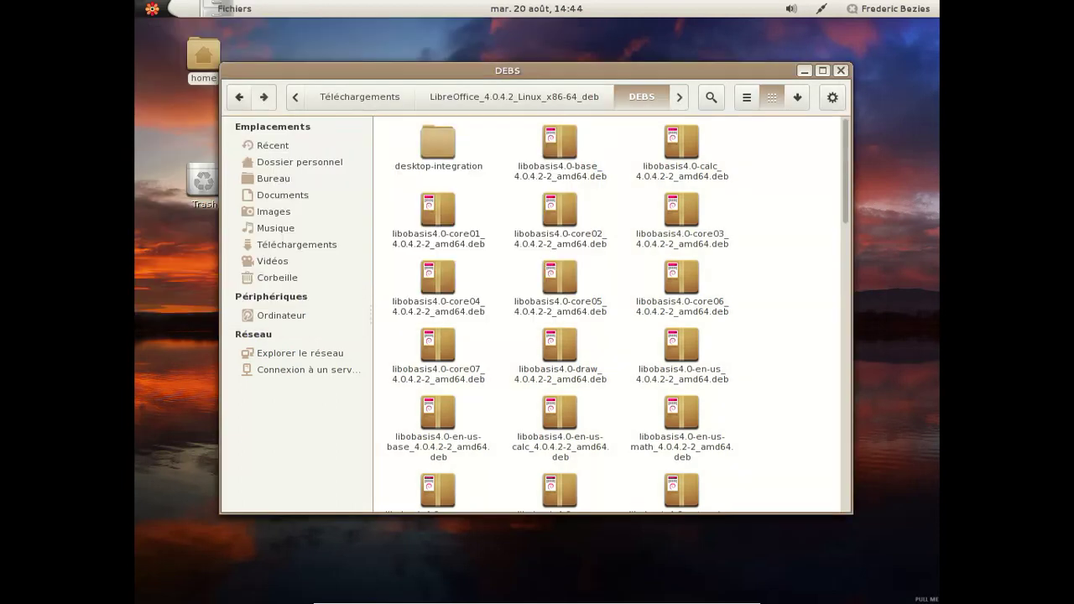
- Transfer the DEBS folder from LibreOffice_4.0.4.2_Linux_x86-64_deb directly into the home folder
{"action": "left_click", "coordinate": [512, 92]}
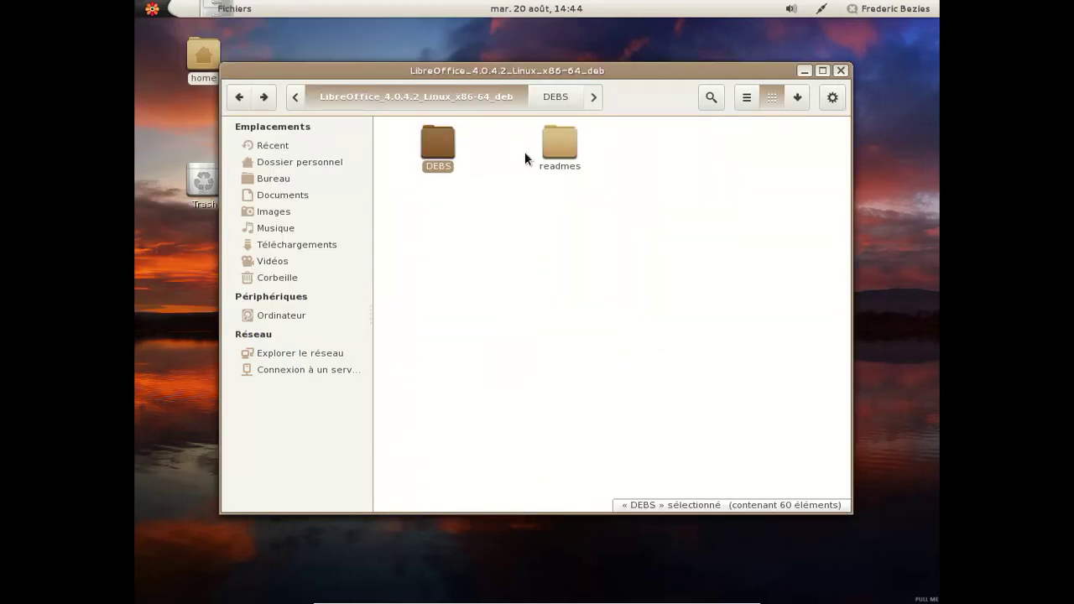
{"action": "left_click", "coordinate": [295, 97]}
{"action": "left_click", "coordinate": [309, 95]}
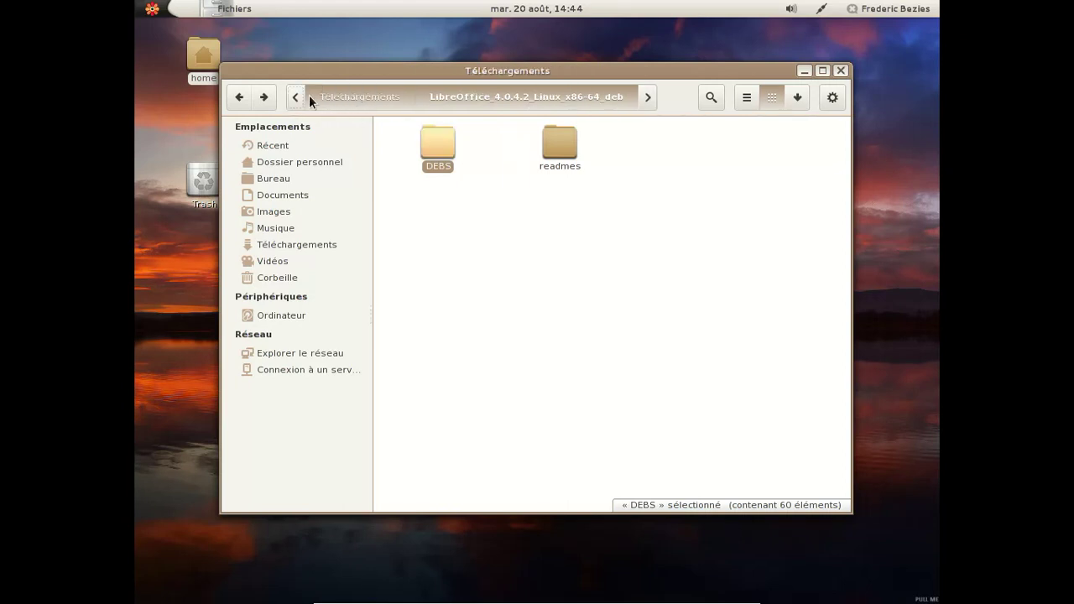
{"action": "left_click", "coordinate": [295, 97]}
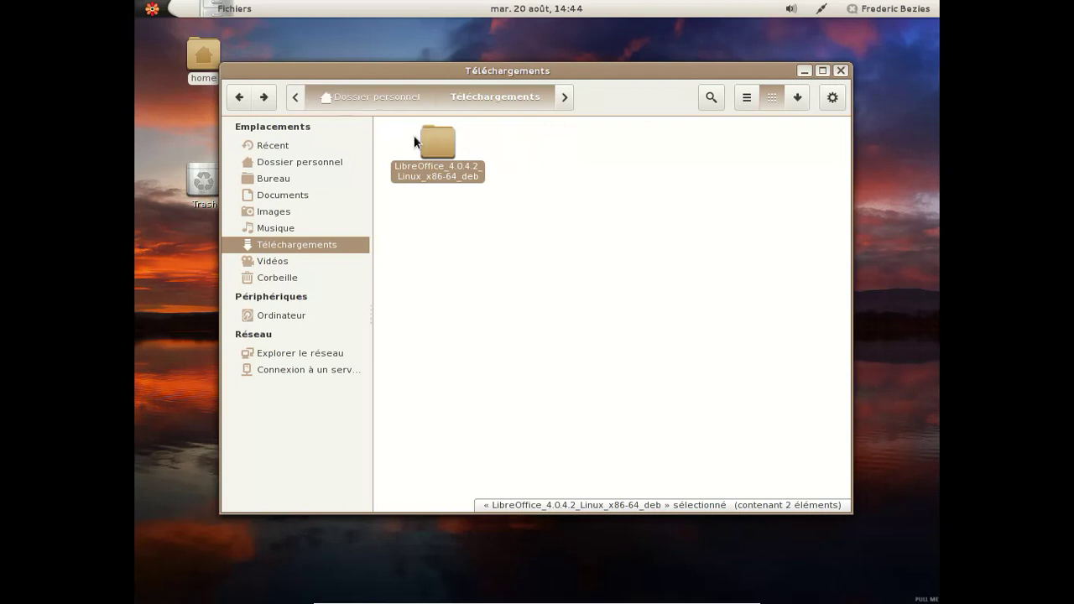
{"action": "left_click", "coordinate": [347, 95]}
{"action": "right_click", "coordinate": [644, 333]}
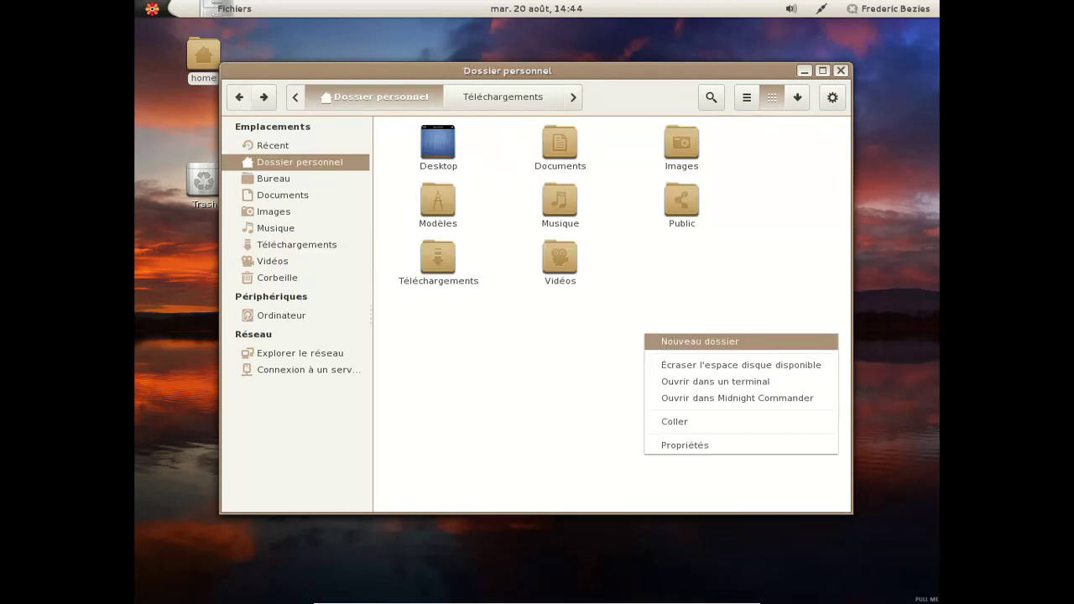
{"action": "left_click", "coordinate": [680, 420]}
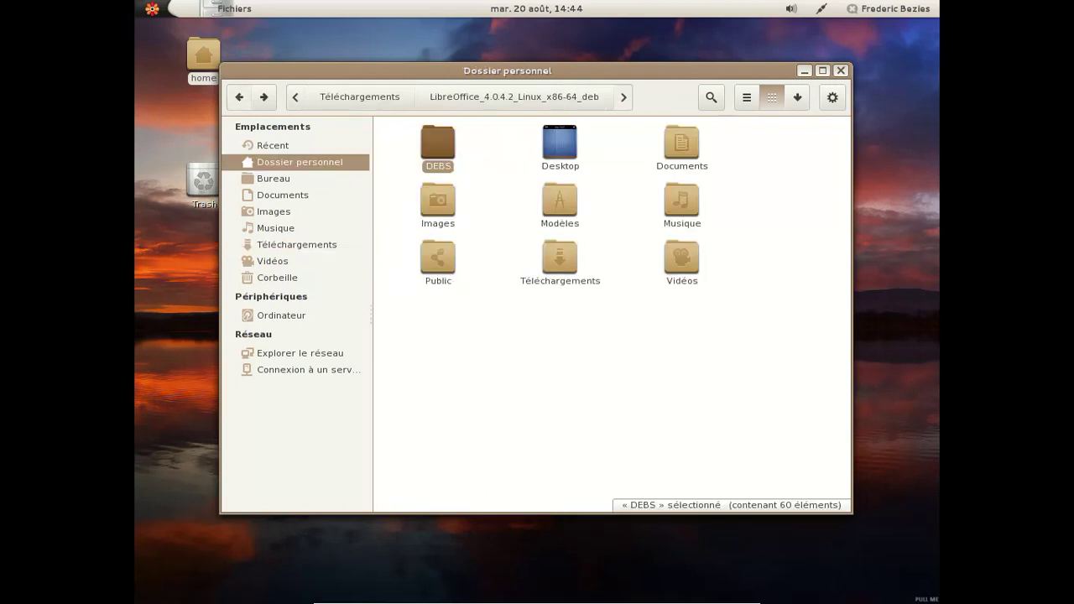
- Open a terminal in the home folder's DEBS directory and become root with su, entering the root password
{"action": "right_click", "coordinate": [428, 149]}
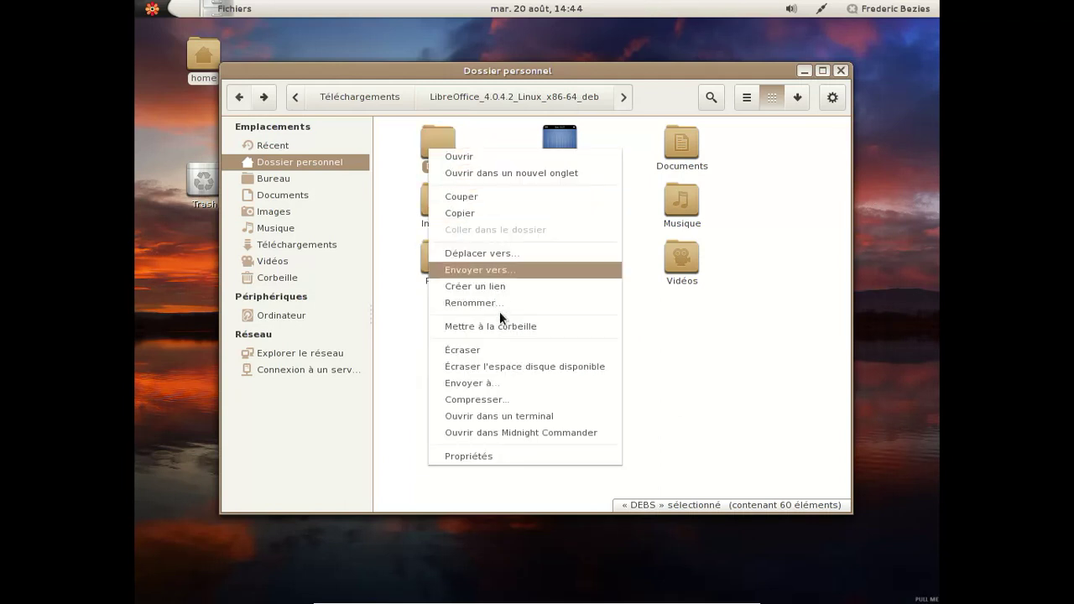
{"action": "left_click", "coordinate": [499, 417]}
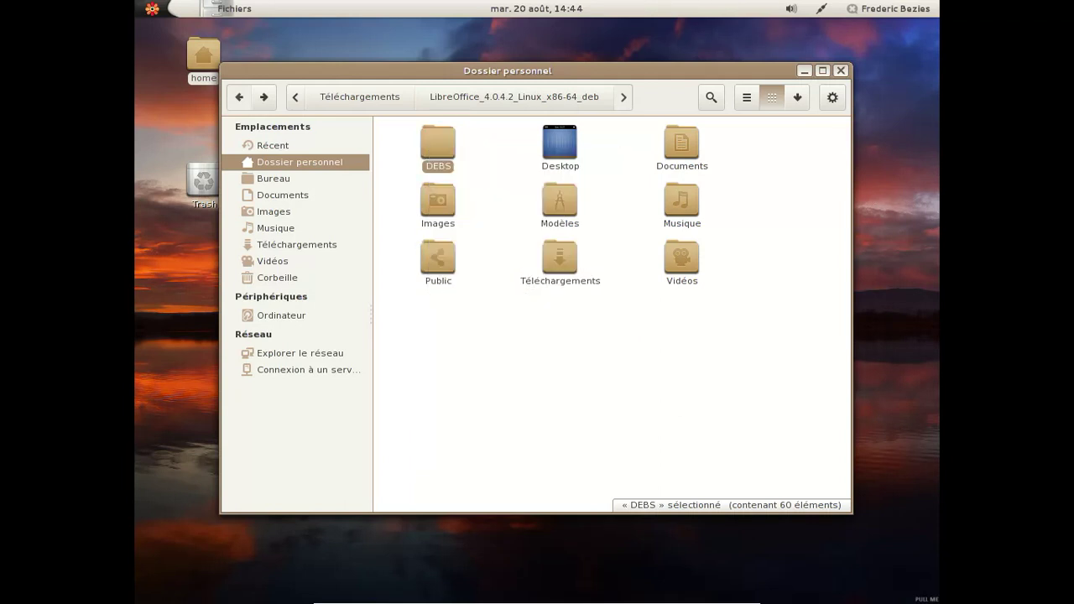
{"action": "type", "text": "su"}
{"action": "key", "text": "Return"}
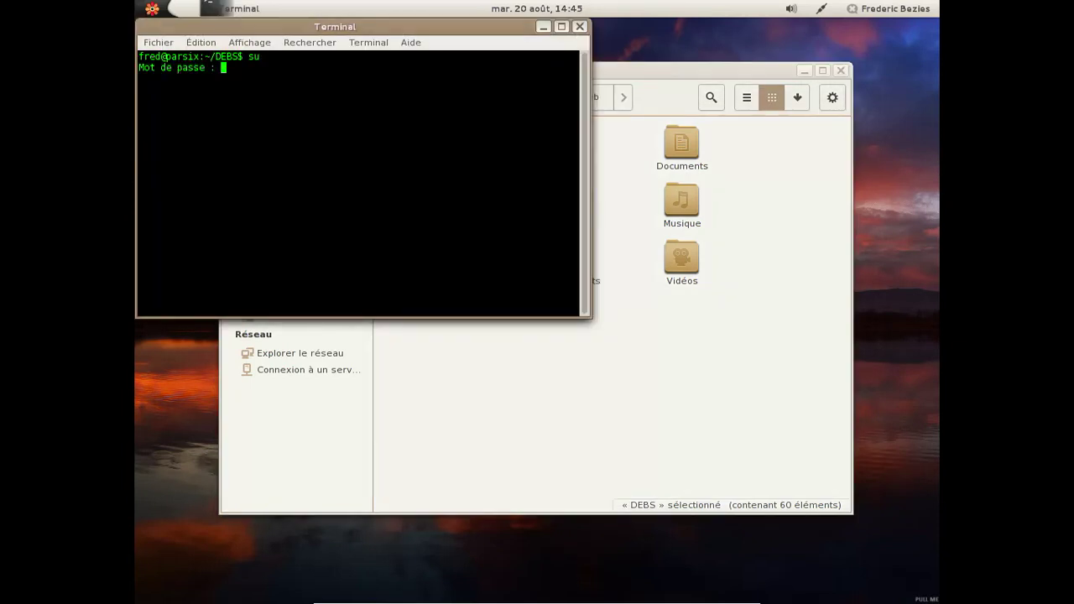
{"action": "key", "text": "Return"}
- Try to install all the packages of the home folder's DEBS directory with apt-get install *.deb
{"action": "type", "text": "aot"}
{"action": "key", "text": "BackSpace"}
{"action": "key", "text": "BackSpace"}
{"action": "type", "text": "pt-ge"}
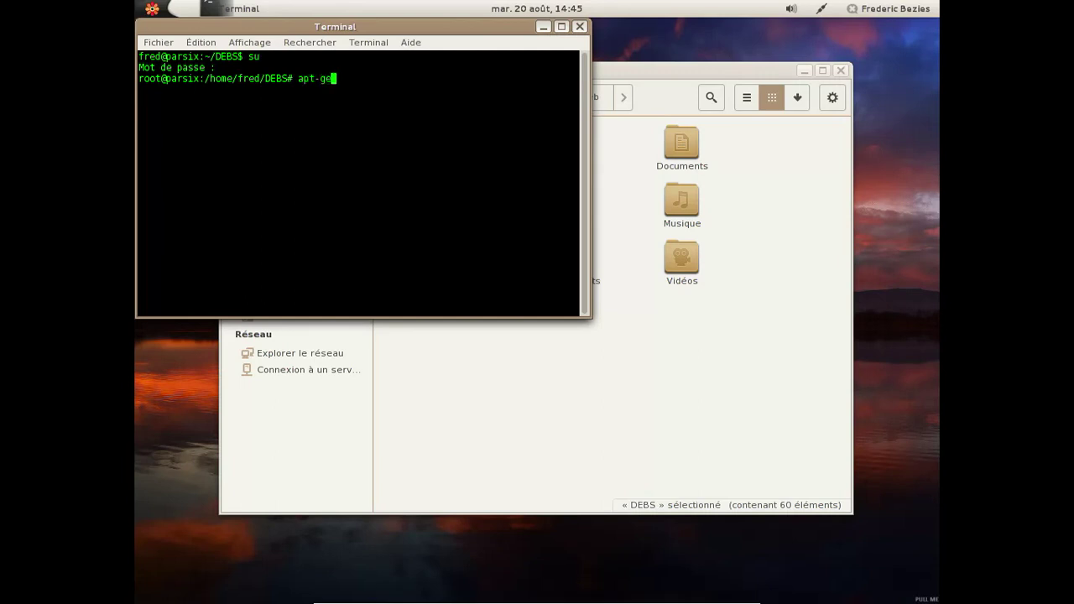
{"action": "type", "text": "t install *.deb"}
{"action": "key", "text": "Return"}
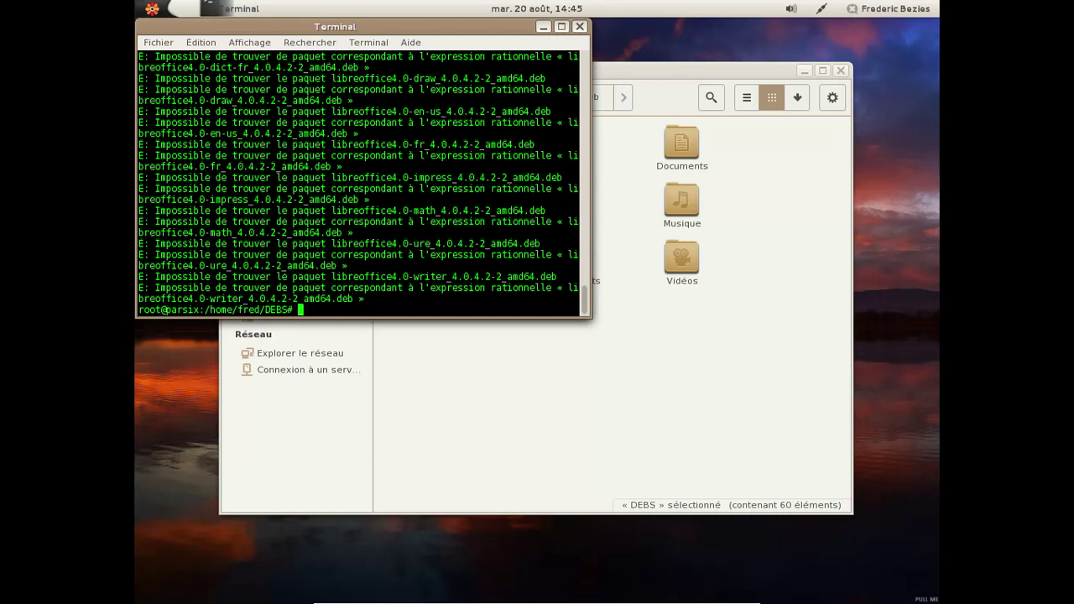
- List the directory's files with ls and try to install libreoffice4.0_4.0.4.2-2_amd64.deb with aptitude install
{"action": "type", "text": "ls"}
{"action": "key", "text": "Return"}
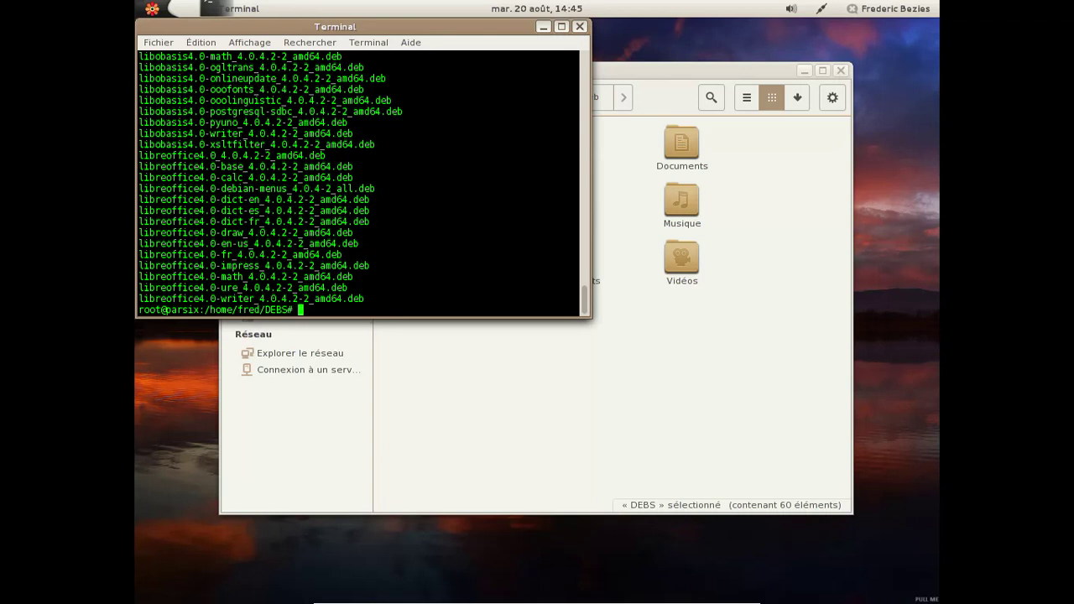
{"action": "type", "text": "aptitude install lib"}
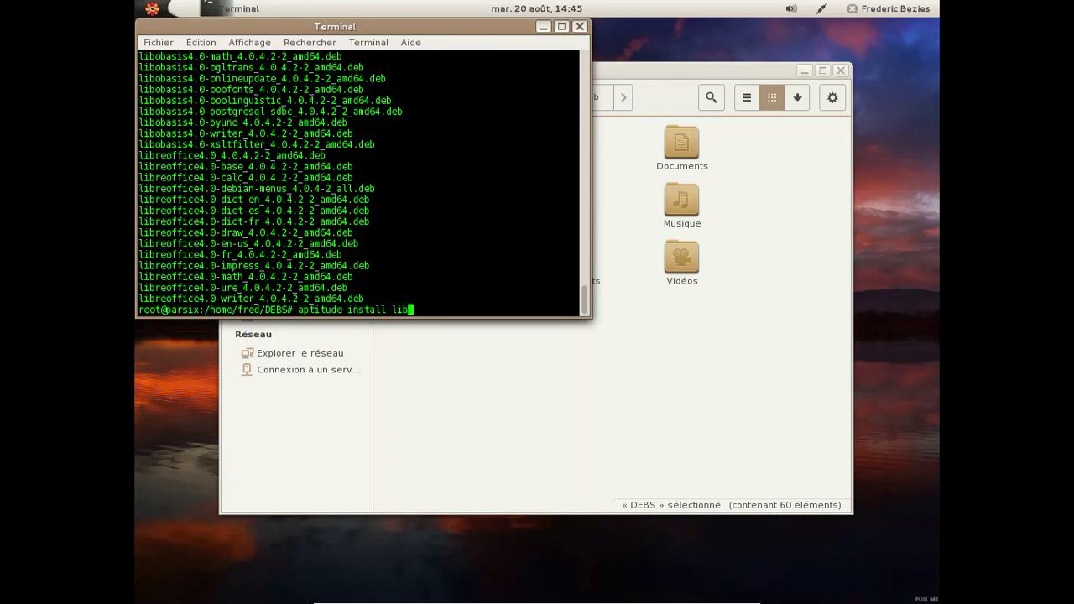
{"action": "type", "text": "re"}
{"action": "key", "text": "Tab"}
{"action": "type", "text": "_"}
{"action": "key", "text": "Tab"}
{"action": "key", "text": "Return"}
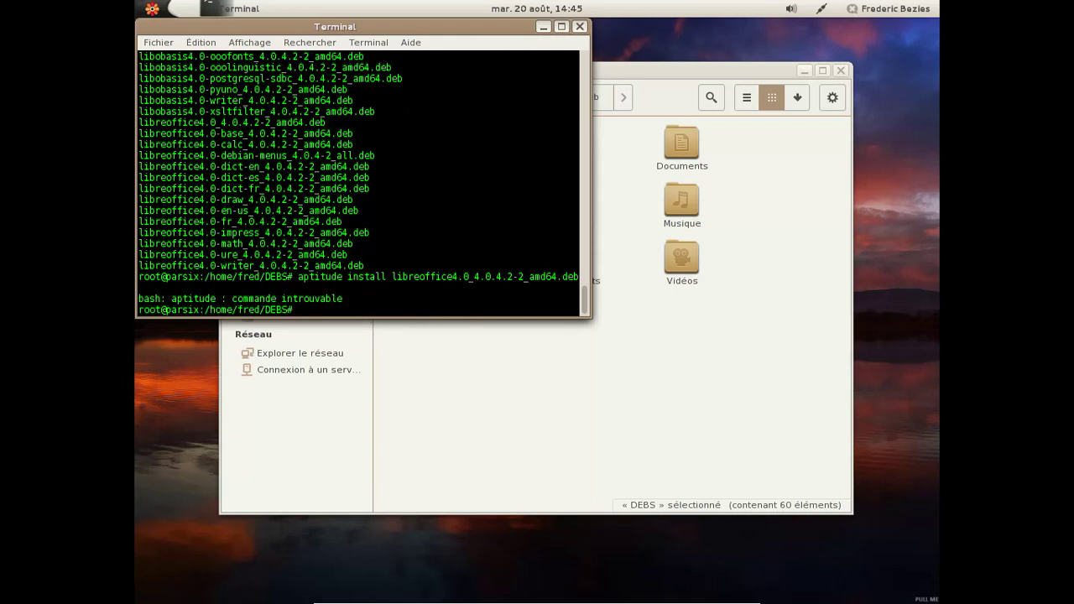
- Try the recalled command as apt-get install libreoffice4.0_4.0.4.2-2_amd64.deb instead, and close the terminal despite its active process
{"action": "key", "text": "Up"}
{"action": "key", "text": "Left"}
{"action": "key", "text": "Left"}
{"action": "key", "text": "Left"}
{"action": "key", "text": "Left"}
{"action": "key", "text": "Left"}
{"action": "key", "text": "Left"}
{"action": "key", "text": "Left"}
{"action": "key", "text": "Left"}
{"action": "key", "text": "Left"}
{"action": "key", "text": "Left"}
{"action": "key", "text": "Left"}
{"action": "key", "text": "Left"}
{"action": "key", "text": "Left"}
{"action": "key", "text": "Left"}
{"action": "key", "text": "Left"}
{"action": "key", "text": "Left"}
{"action": "key", "text": "Left"}
{"action": "key", "text": "Left"}
{"action": "key", "text": "Left"}
{"action": "key", "text": "Left"}
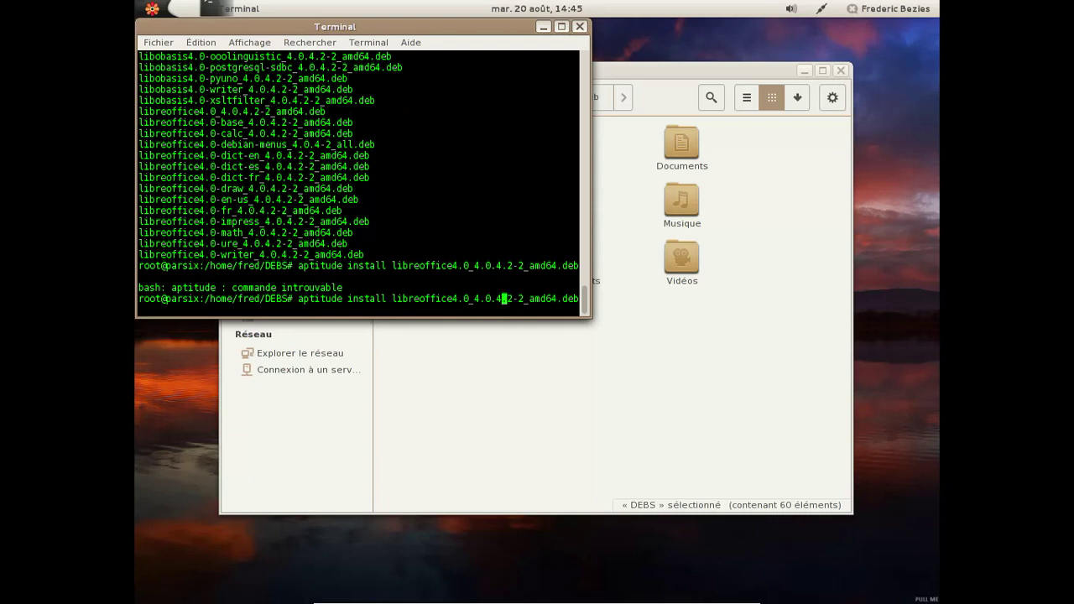
{"action": "key", "text": "Left"}
{"action": "key", "text": "Left"}
{"action": "key", "text": "Left"}
{"action": "key", "text": "Left"}
{"action": "key", "text": "Left"}
{"action": "key", "text": "Left"}
{"action": "key", "text": "Left"}
{"action": "key", "text": "Left"}
{"action": "key", "text": "Left"}
{"action": "key", "text": "Left"}
{"action": "key", "text": "Left"}
{"action": "key", "text": "Left"}
{"action": "key", "text": "BackSpace"}
{"action": "key", "text": "BackSpace"}
{"action": "key", "text": "BackSpace"}
{"action": "key", "text": "BackSpace"}
{"action": "key", "text": "BackSpace"}
{"action": "type", "text": "-"}
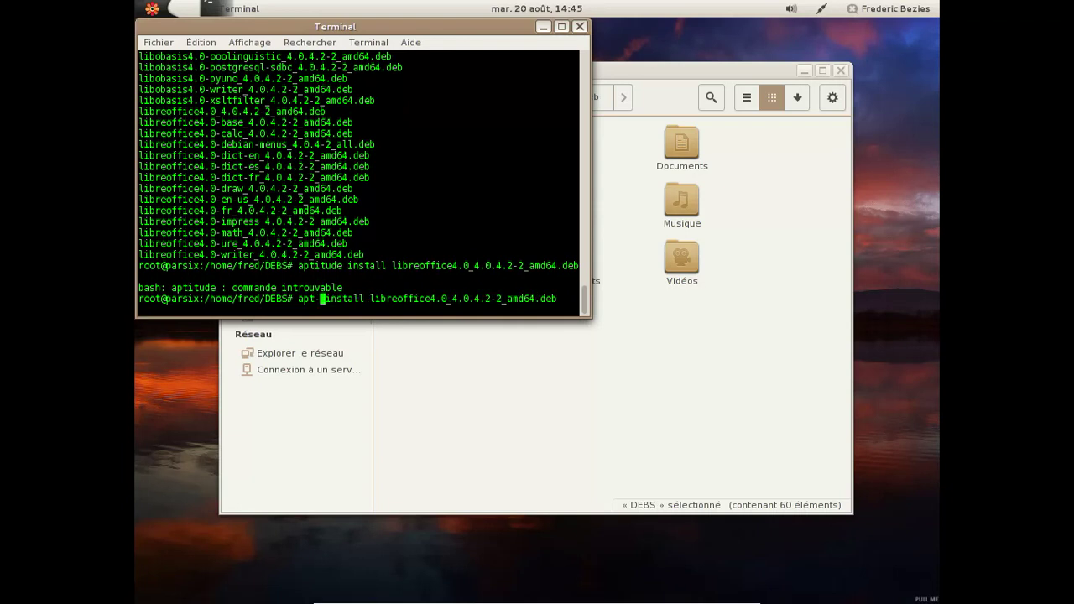
{"action": "type", "text": "get"}
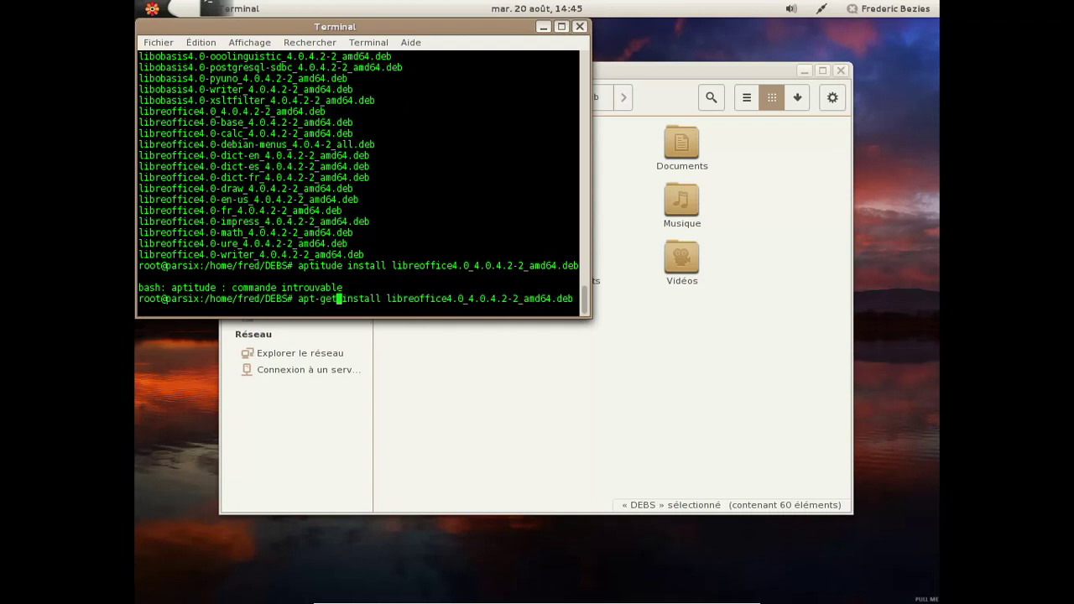
{"action": "key", "text": "Return"}
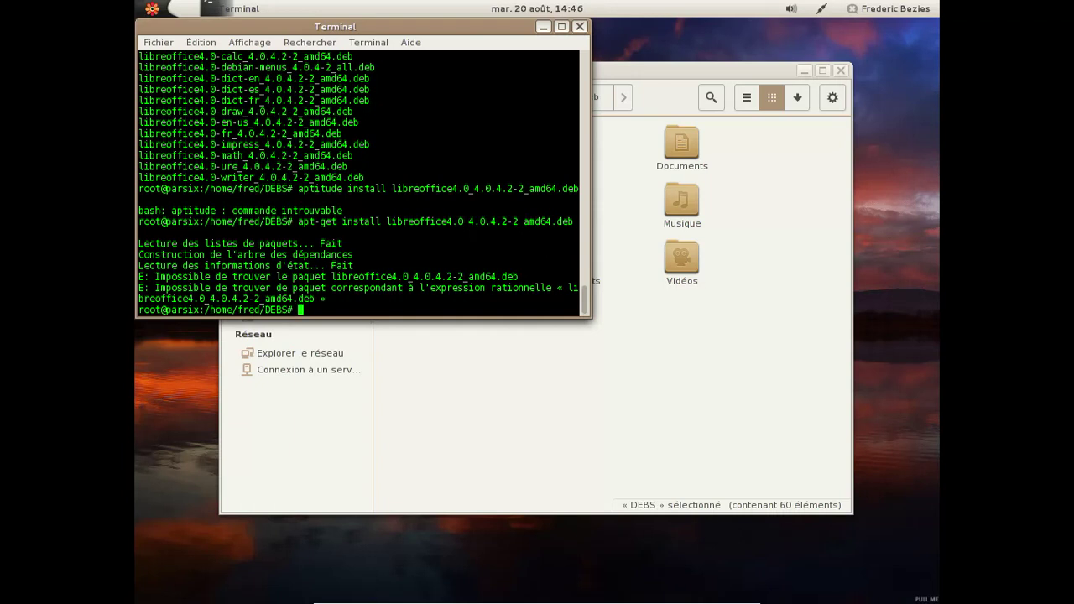
{"action": "left_click", "coordinate": [579, 26]}
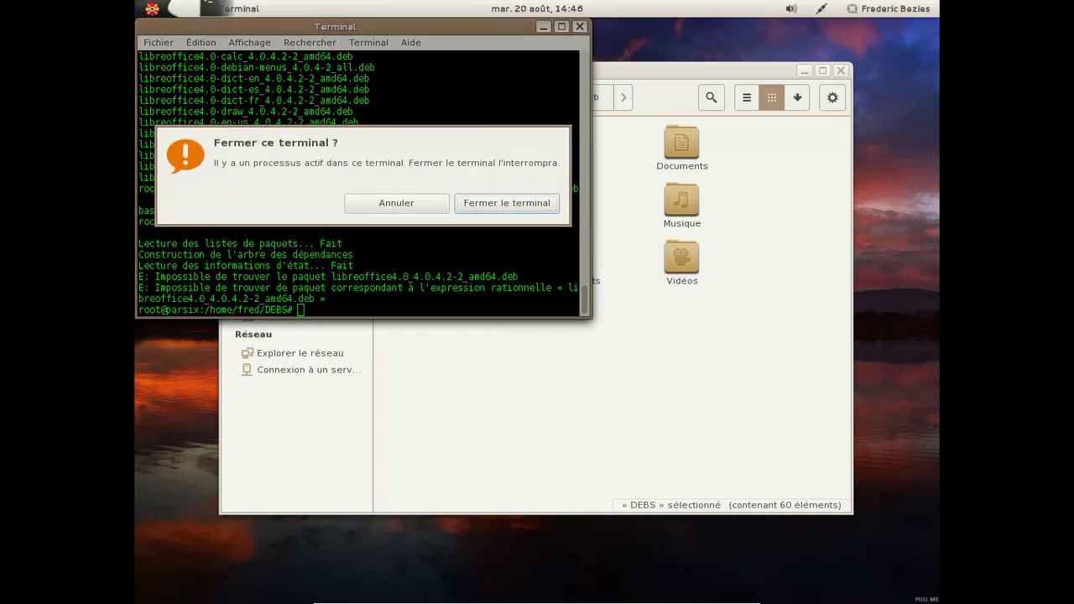
{"action": "left_click", "coordinate": [489, 210]}
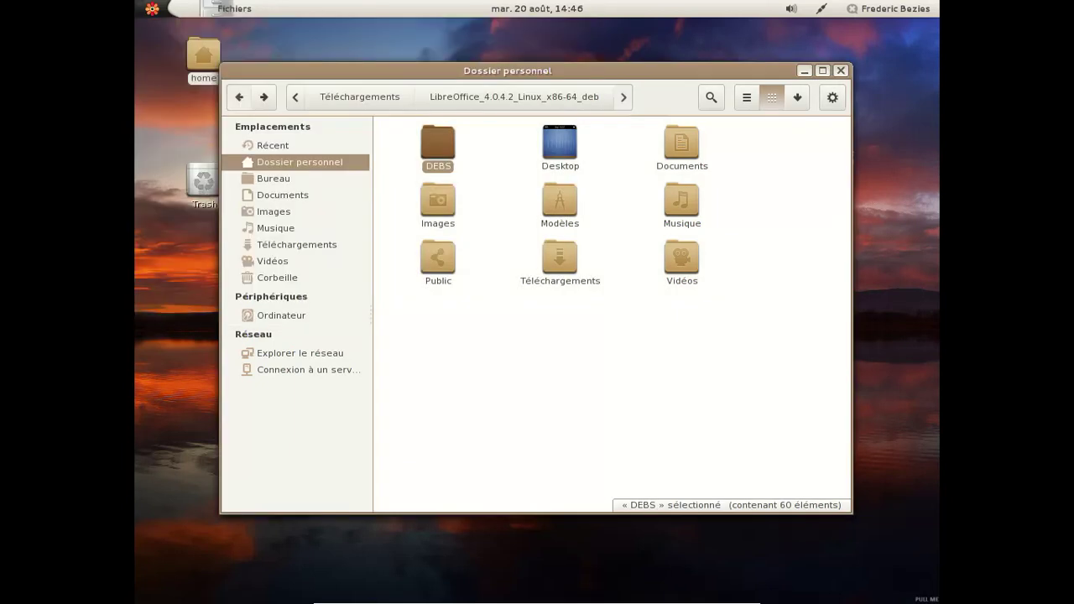
- Open the home folder's DEBS directory and look through its libobasis4.0 and libreoffice4.0 packages
{"action": "double_click", "coordinate": [435, 165]}
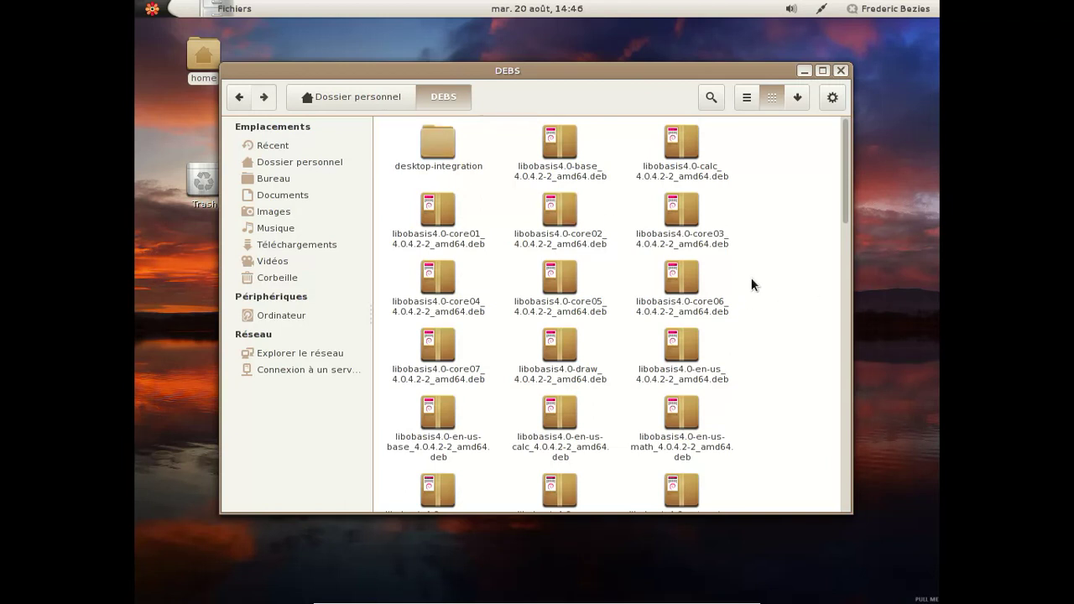
{"action": "left_click_drag", "start_coordinate": [846, 180], "coordinate": [835, 336]}
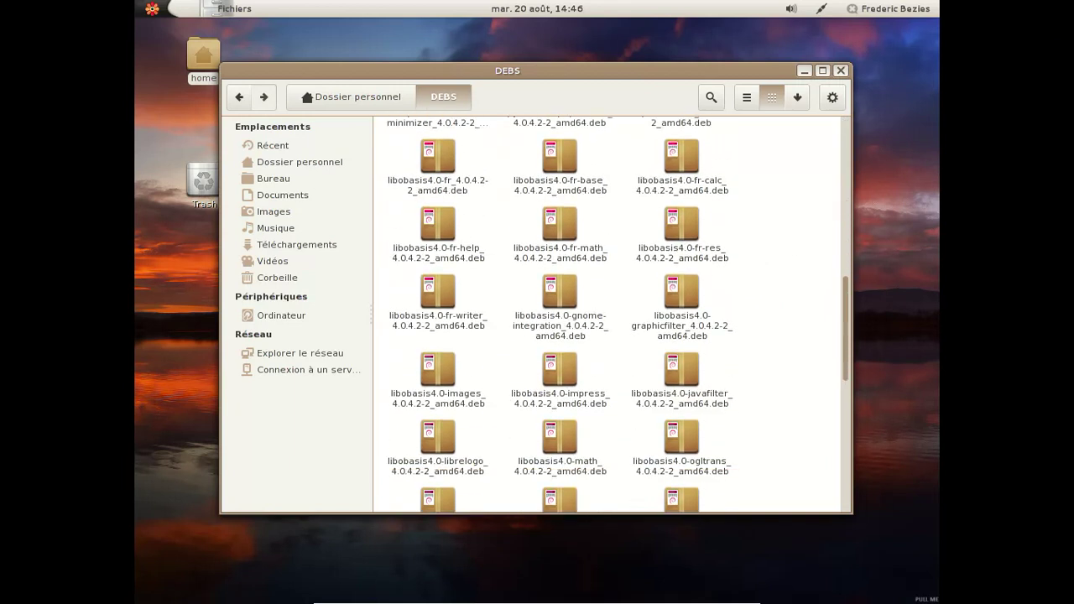
{"action": "scroll", "coordinate": [831, 370], "scroll_direction": "down", "scroll_amount": 3}
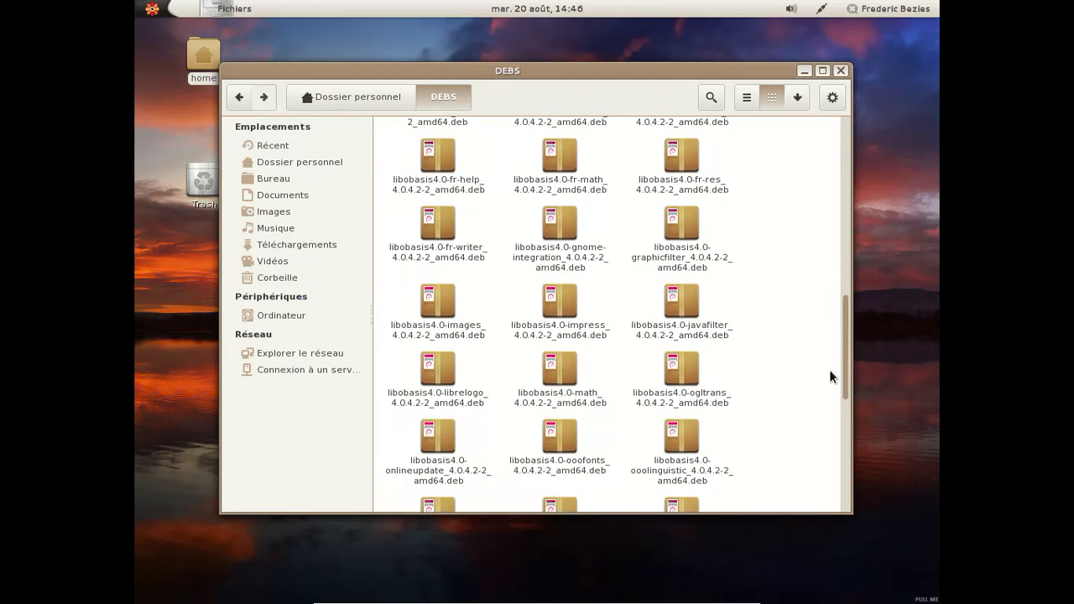
{"action": "scroll", "coordinate": [827, 403], "scroll_direction": "down", "scroll_amount": 6}
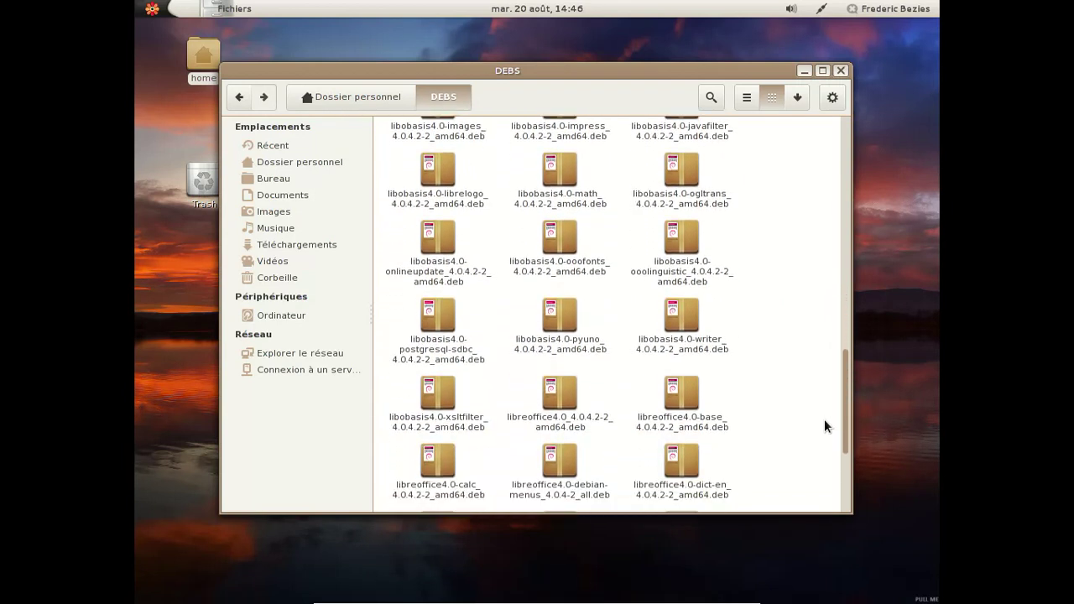
{"action": "scroll", "coordinate": [824, 436], "scroll_direction": "down", "scroll_amount": 3}
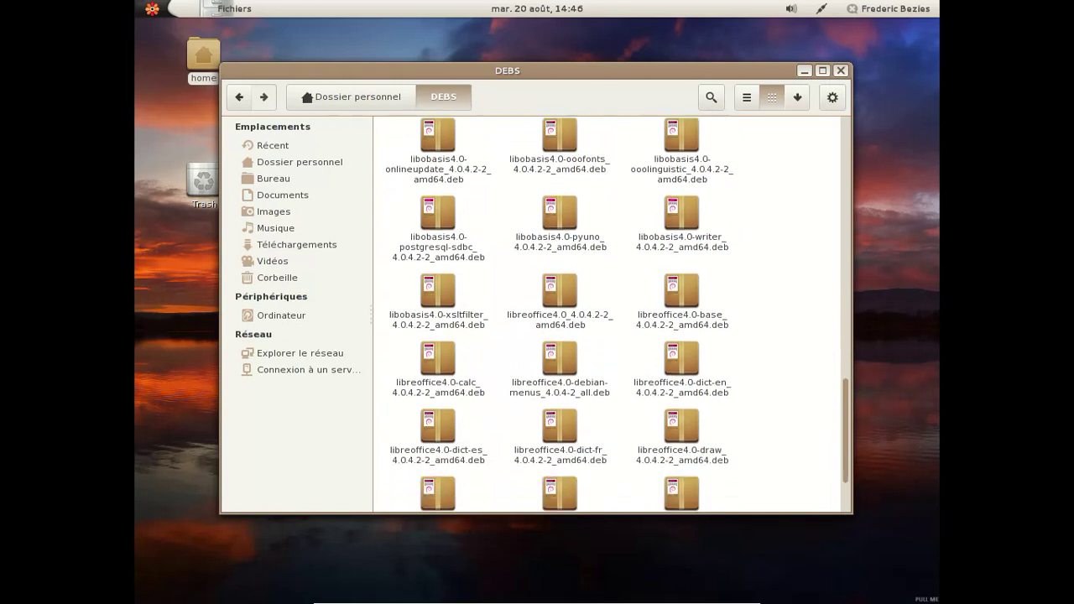
- Inspect the DEBIAN folder inside the libreoffice4.0_4.0.4.2-2_amd64.deb package with the archive manager, and close both windows
{"action": "scroll", "coordinate": [820, 470], "scroll_direction": "down", "scroll_amount": 1}
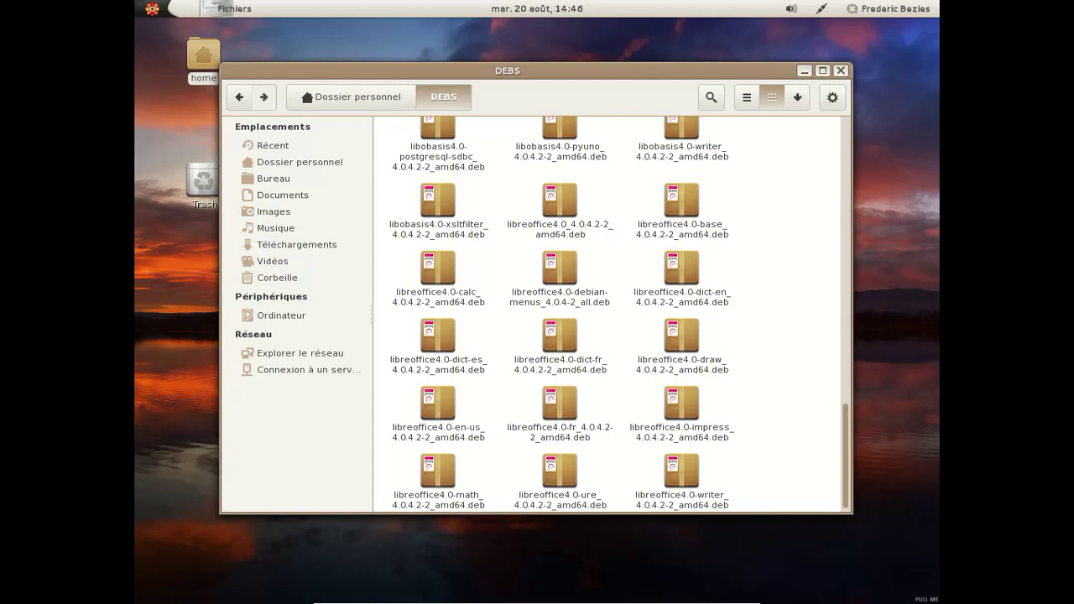
{"action": "left_click", "coordinate": [557, 220]}
{"action": "right_click", "coordinate": [556, 221]}
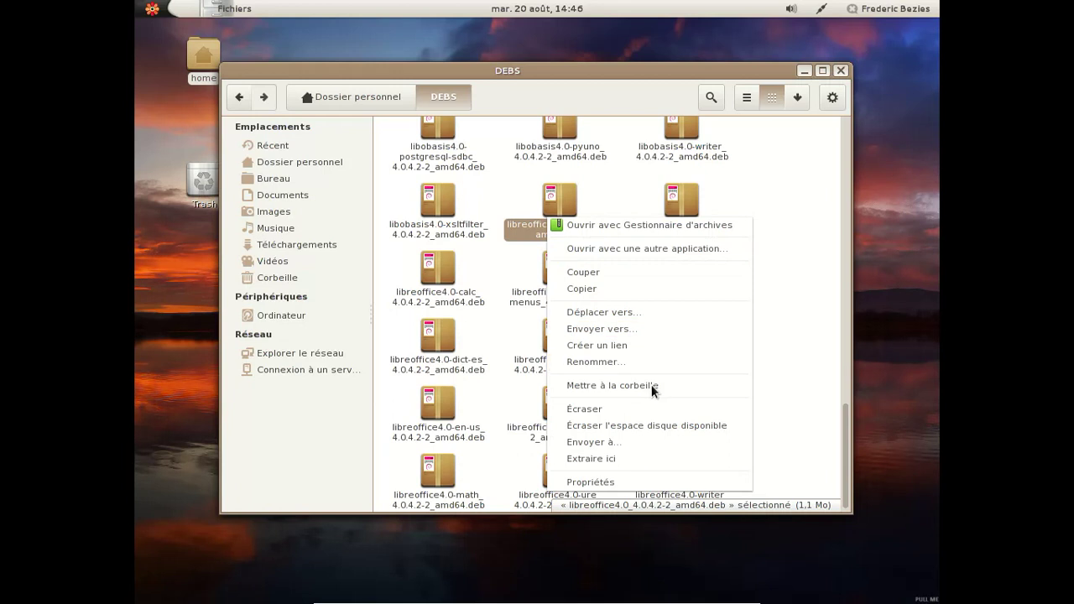
{"action": "left_click", "coordinate": [803, 303]}
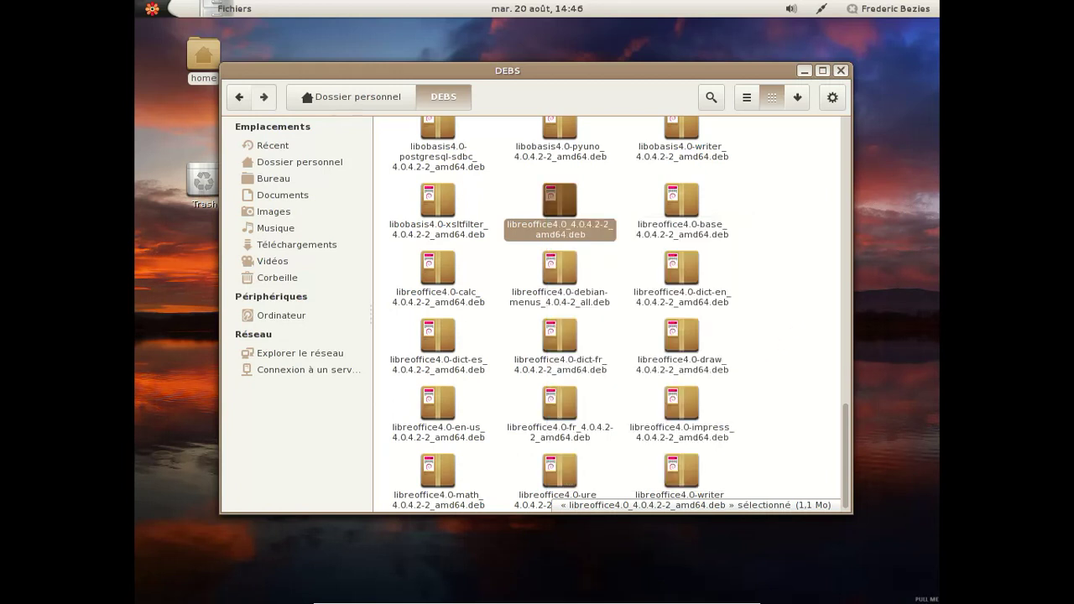
{"action": "double_click", "coordinate": [560, 200]}
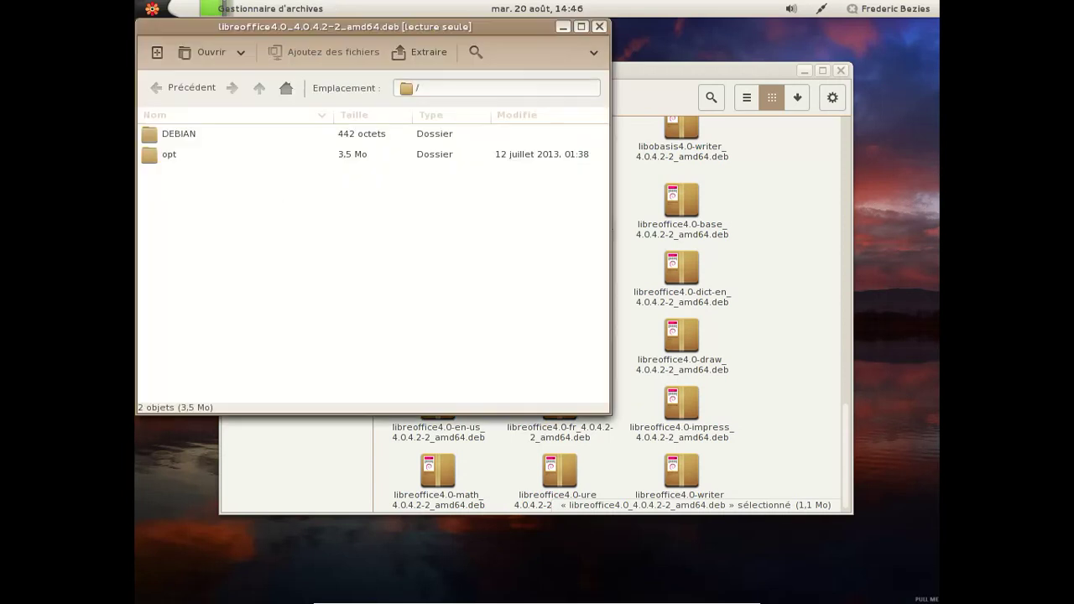
{"action": "double_click", "coordinate": [168, 136]}
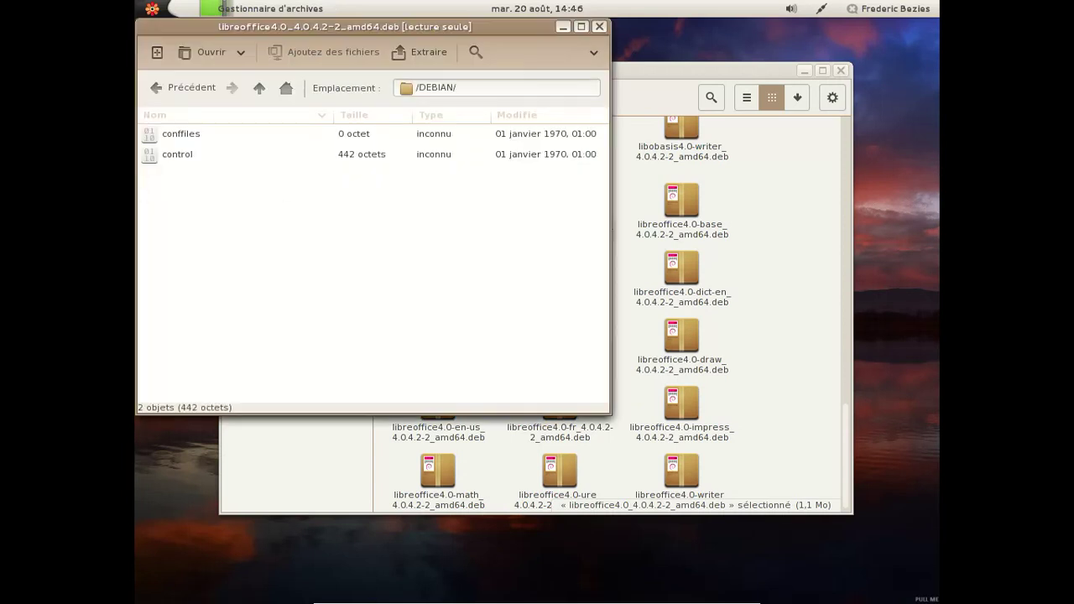
{"action": "left_click", "coordinate": [599, 26]}
{"action": "left_click", "coordinate": [840, 71]}
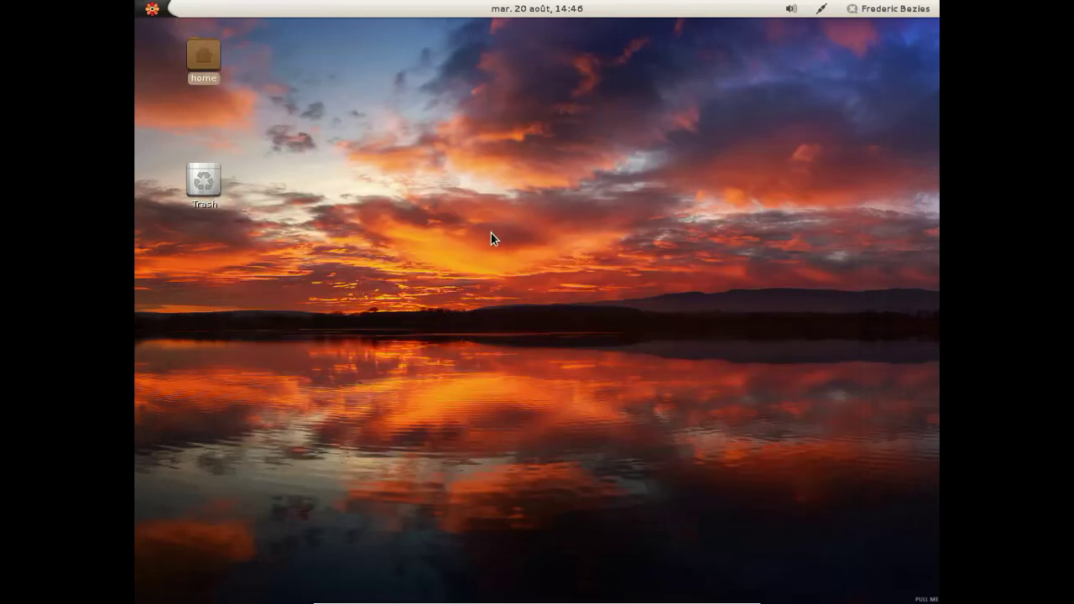
{"action": "left_click", "coordinate": [152, 9]}
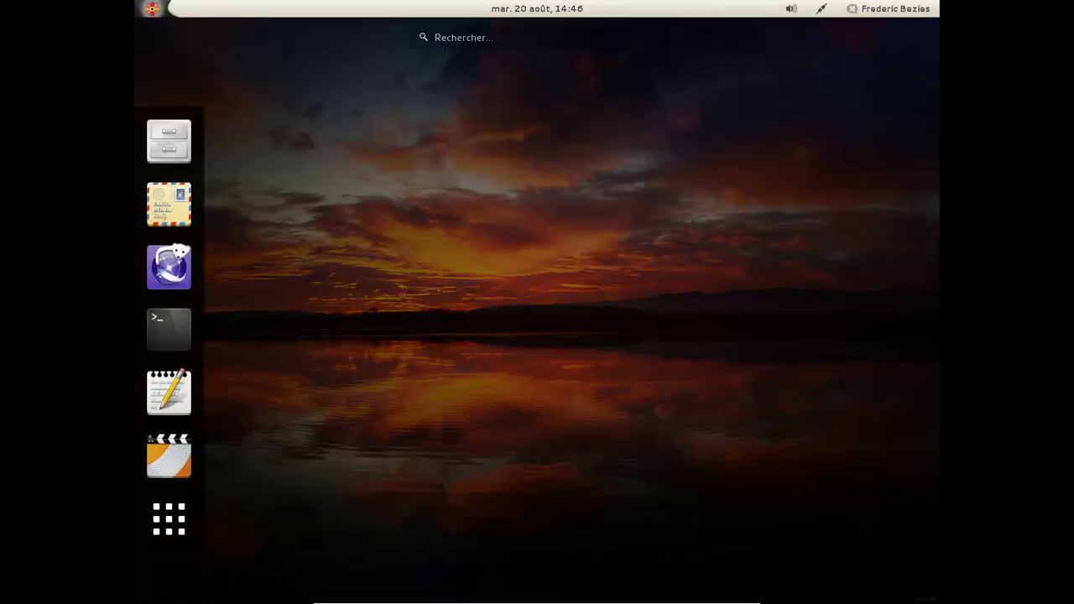
{"action": "left_click", "coordinate": [168, 267]}
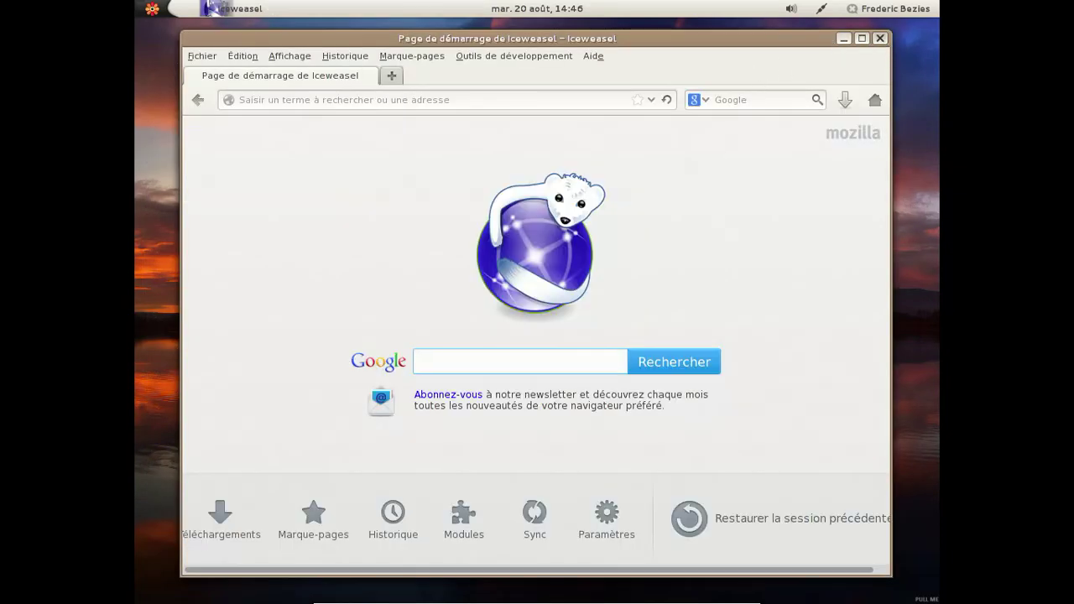
{"action": "left_click", "coordinate": [880, 38]}
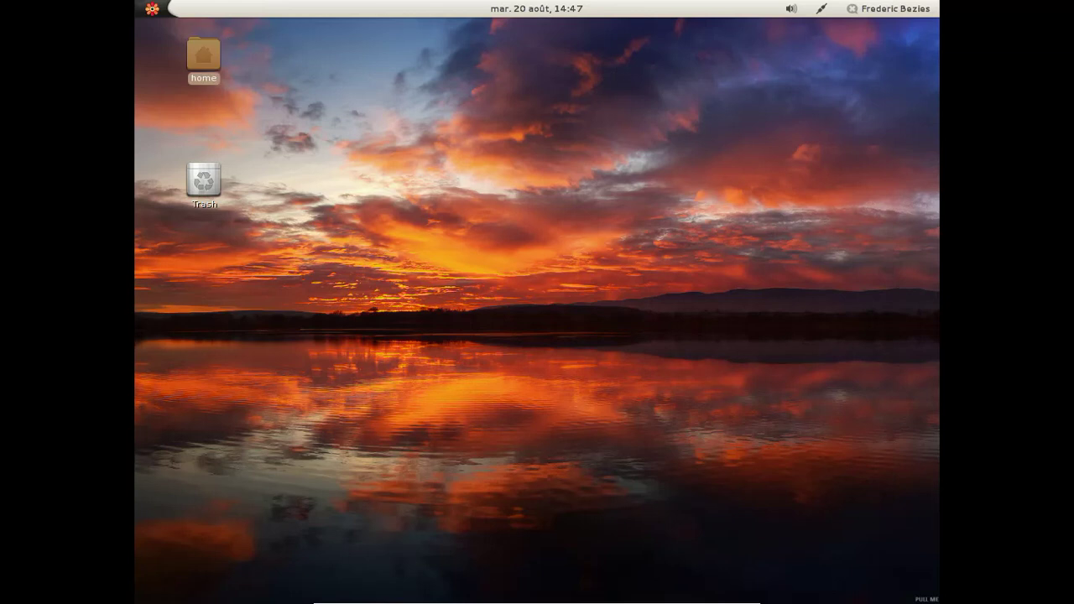
- Open README_en-US in gedit from the readmes folder of the downloaded LibreOffice_4.0.4.2_Linux_x86-64_deb directory
{"action": "double_click", "coordinate": [213, 57]}
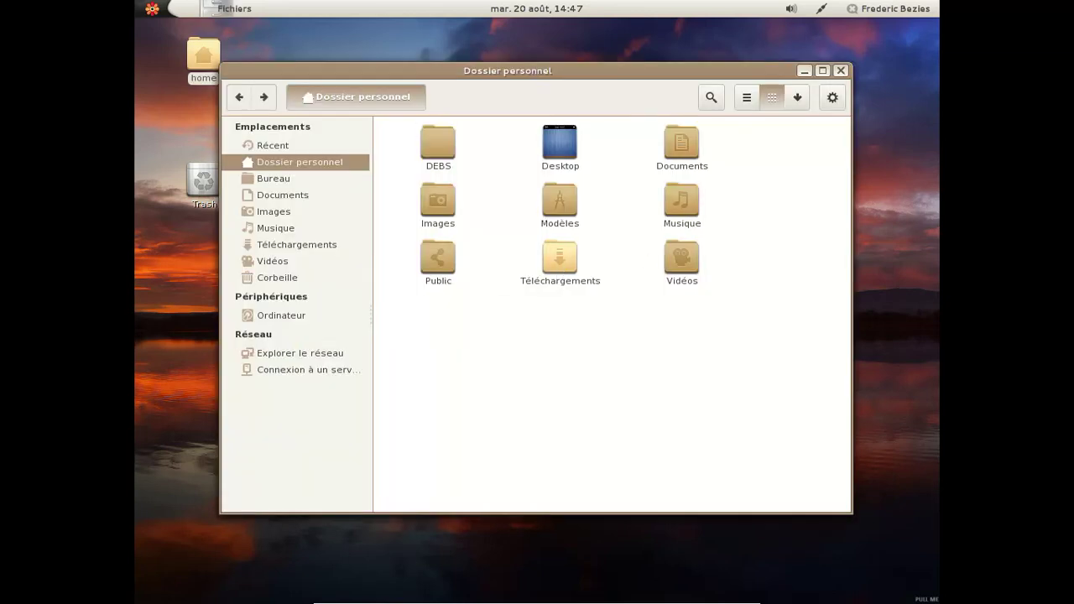
{"action": "double_click", "coordinate": [560, 259]}
{"action": "double_click", "coordinate": [455, 174]}
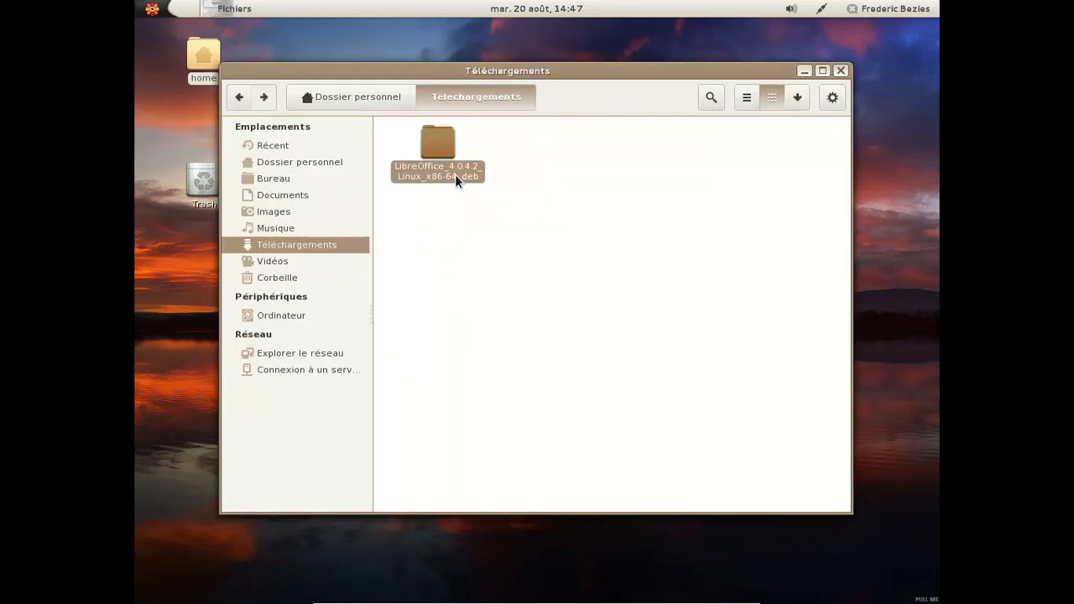
{"action": "double_click", "coordinate": [446, 157]}
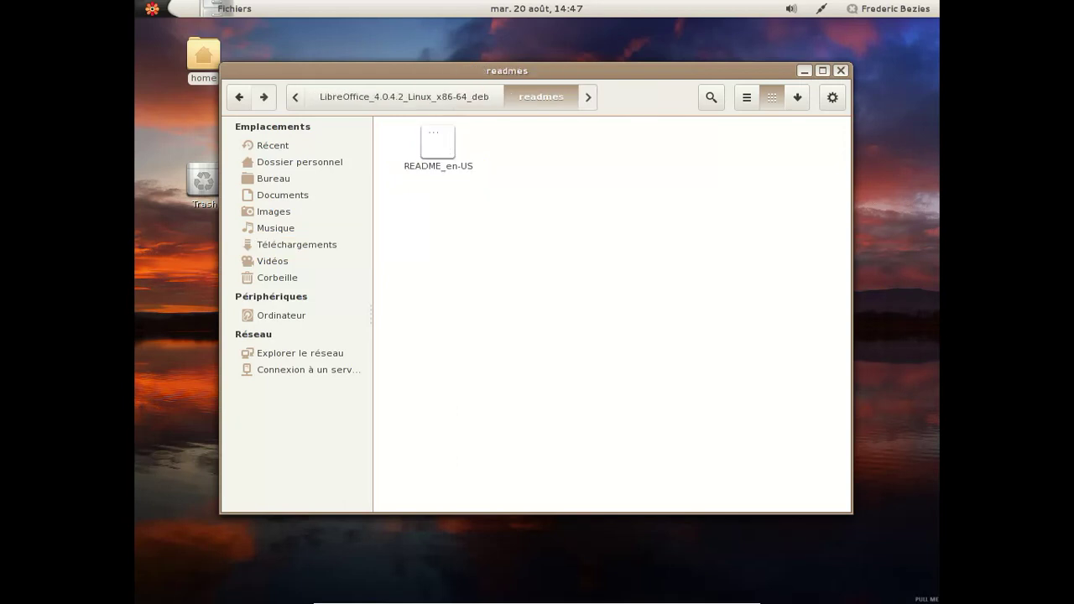
{"action": "right_click", "coordinate": [438, 149]}
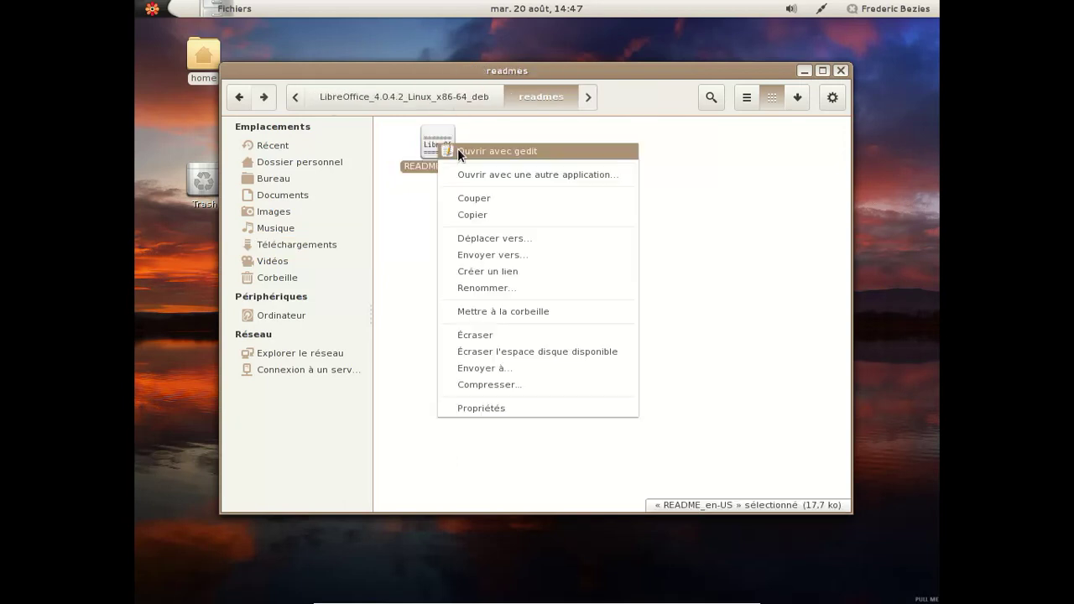
{"action": "left_click", "coordinate": [468, 149]}
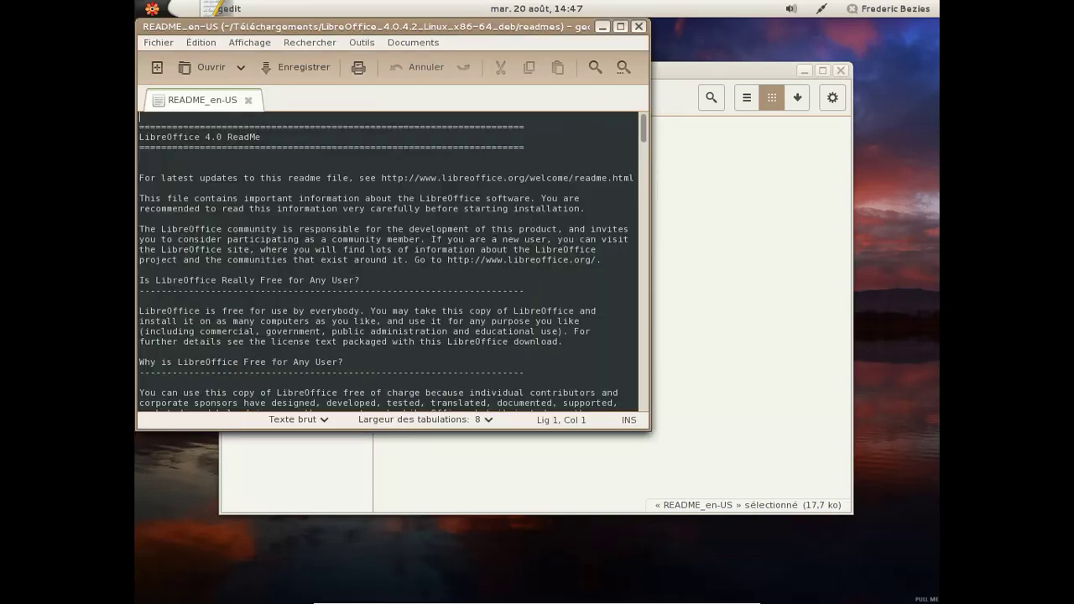
- Read the README's instructions for installing LibreOffice from .deb packages, and close the text editor
{"action": "scroll", "coordinate": [646, 132], "scroll_direction": "down", "scroll_amount": 20}
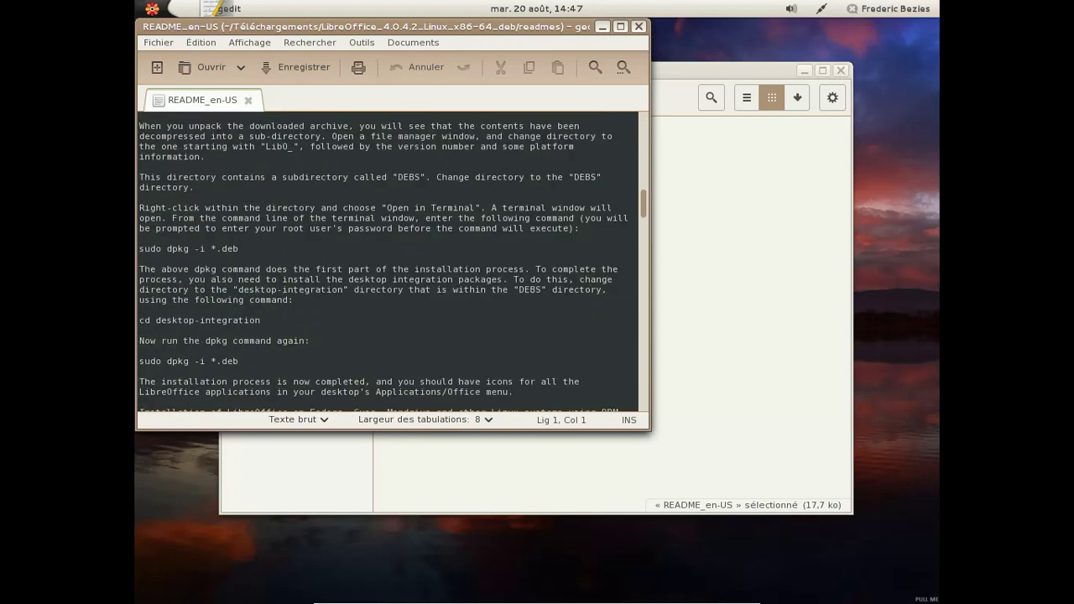
{"action": "scroll", "coordinate": [393, 263], "scroll_direction": "down", "scroll_amount": 1}
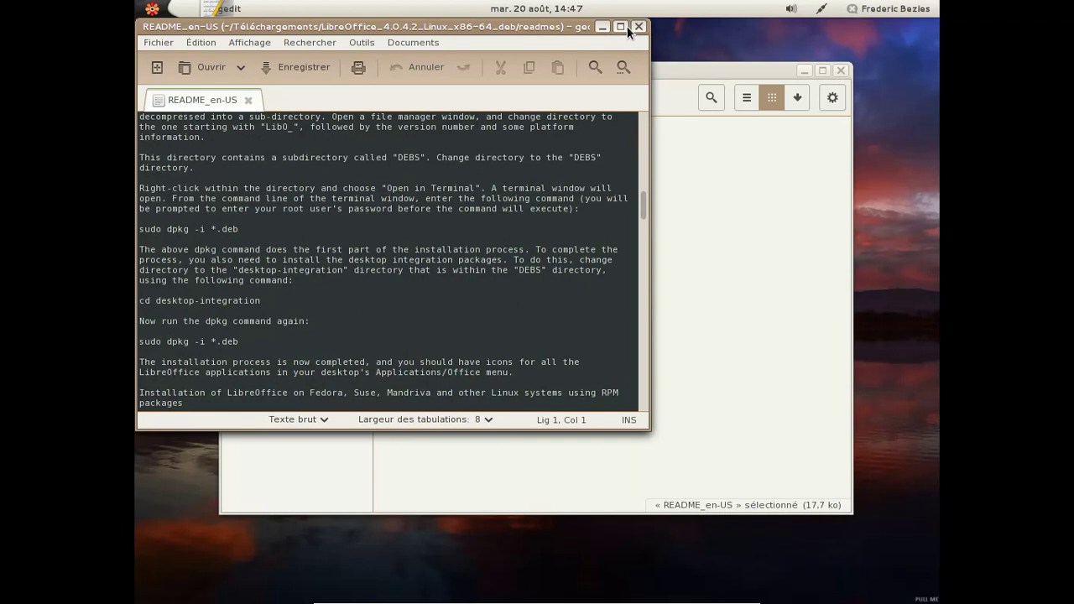
{"action": "key", "text": "ctrl+q"}
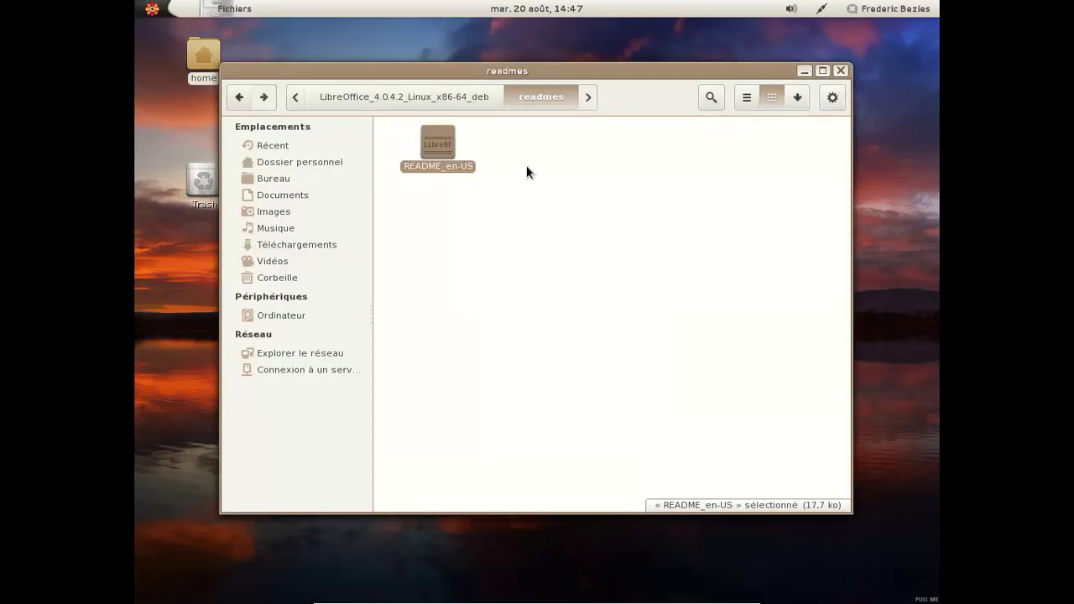
- Go back to the home folder's DEBS directory and open a terminal in it
{"action": "left_click", "coordinate": [299, 162]}
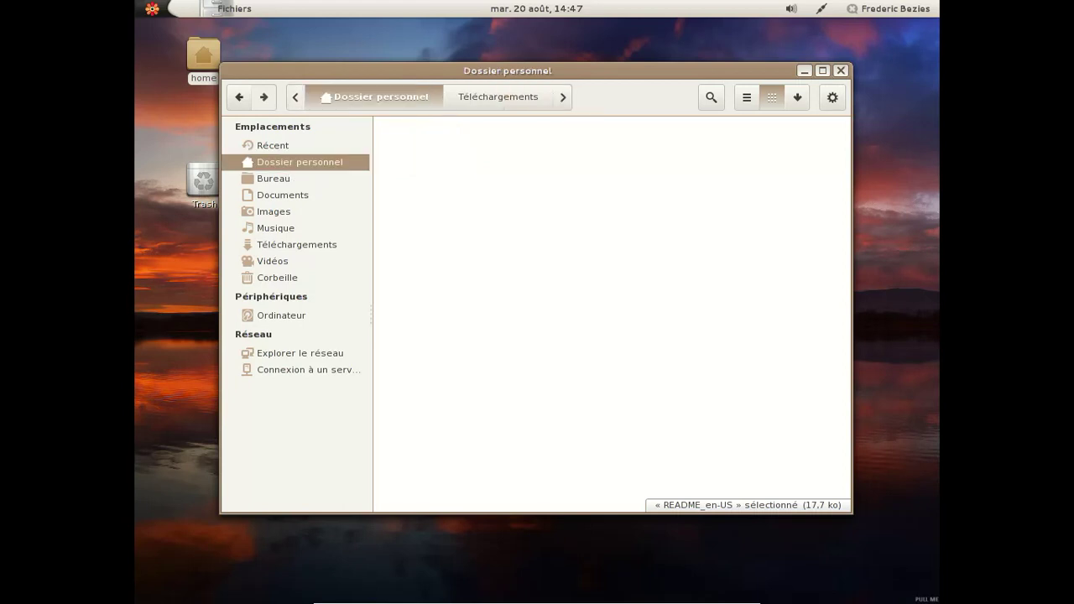
{"action": "left_click", "coordinate": [438, 145]}
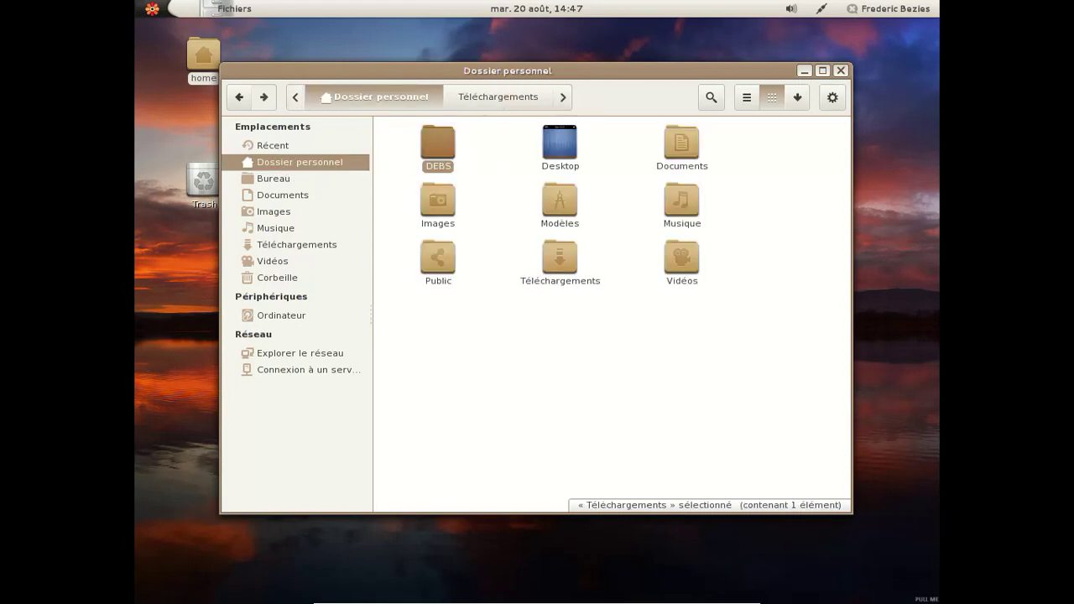
{"action": "double_click", "coordinate": [438, 147]}
{"action": "right_click", "coordinate": [769, 269]}
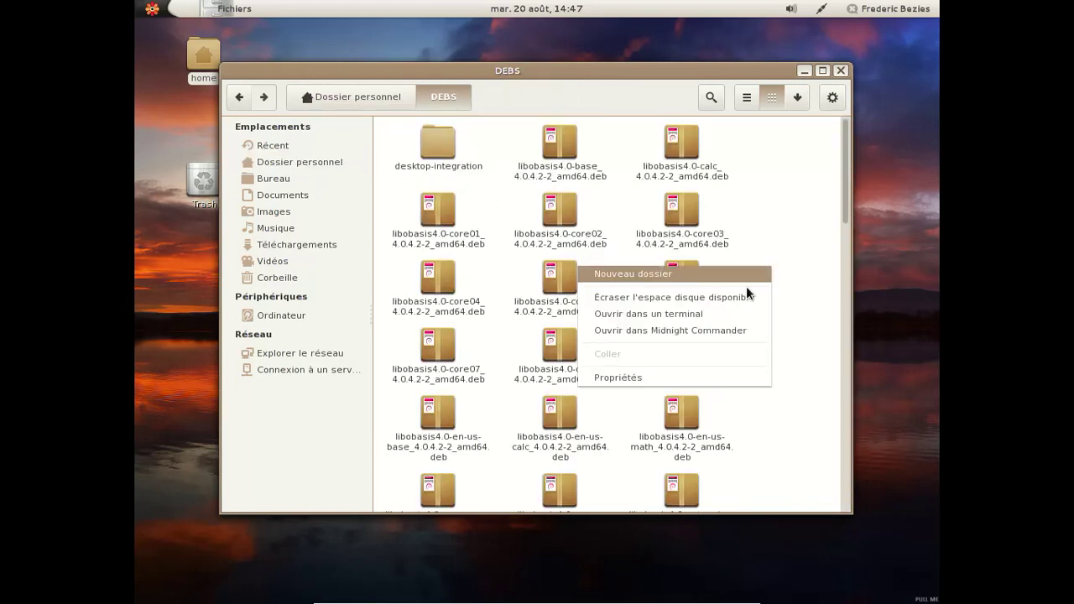
{"action": "left_click", "coordinate": [648, 314]}
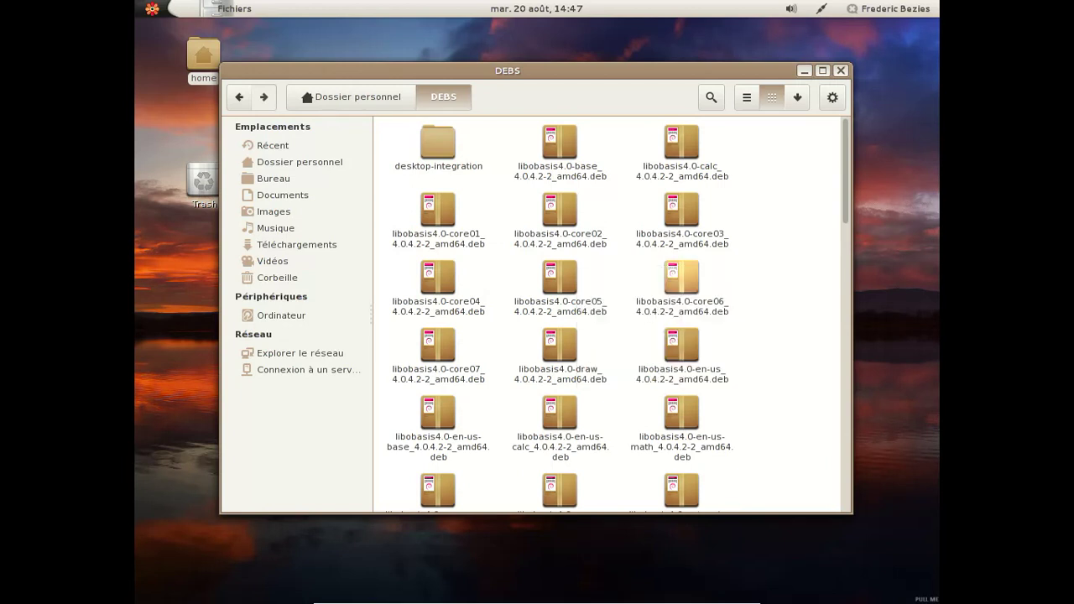
- Replace the started sudo command with su and enter the root password to get a root shell
{"action": "type", "text": "sudo d"}
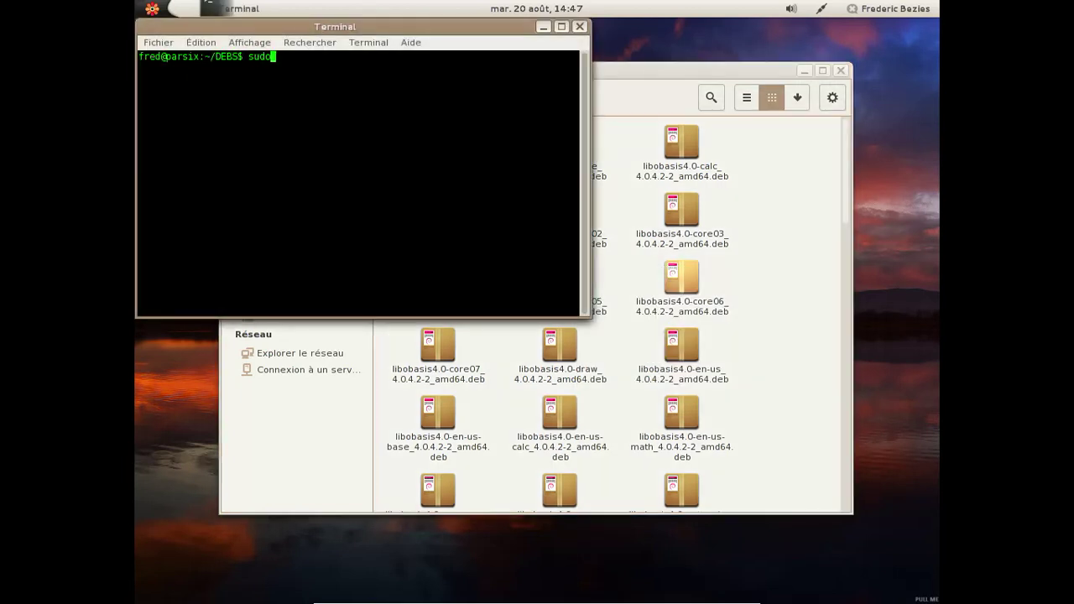
{"action": "key", "text": "BackSpace"}
{"action": "key", "text": "BackSpace"}
{"action": "key", "text": "BackSpace"}
{"action": "key", "text": "BackSpace"}
{"action": "key", "text": "Return"}
{"action": "key", "text": "Return"}
- Install all the packages of the DEBS directory with dpkg -i *.deb
{"action": "type", "text": "dpkg -"}
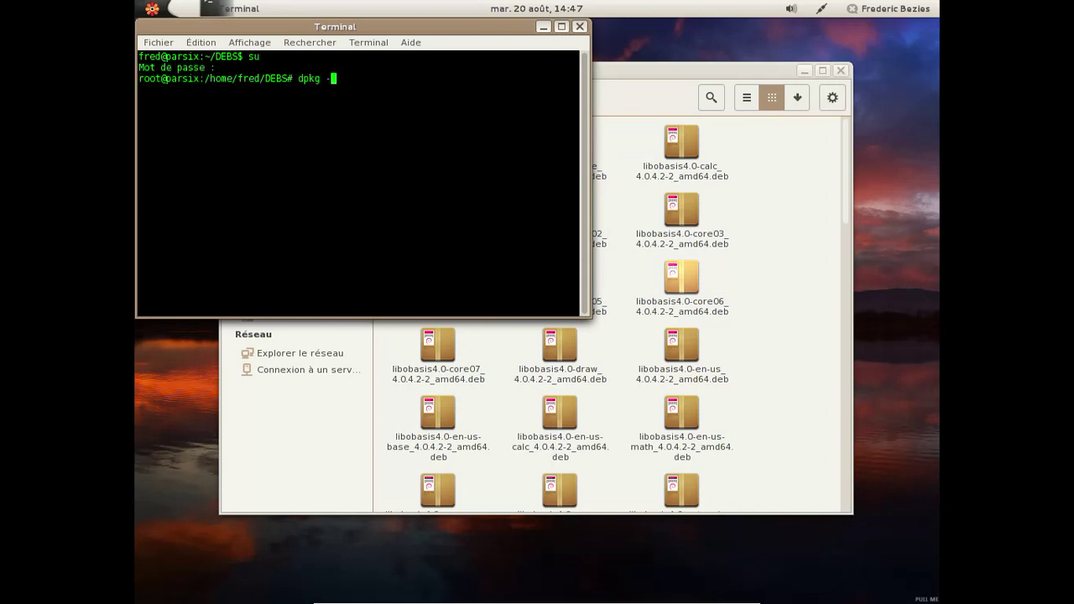
{"action": "type", "text": "i *.deb"}
{"action": "key", "text": "Return"}
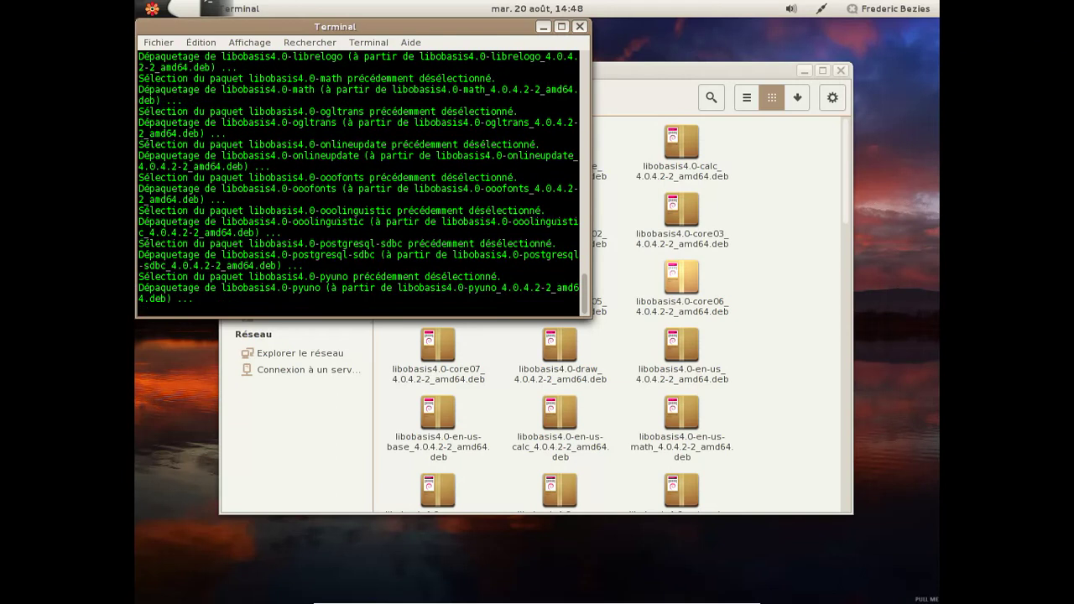
- Close the DEBS file window during the installation, and close the terminal despite its active process once the prompt is back
{"action": "left_click", "coordinate": [839, 72]}
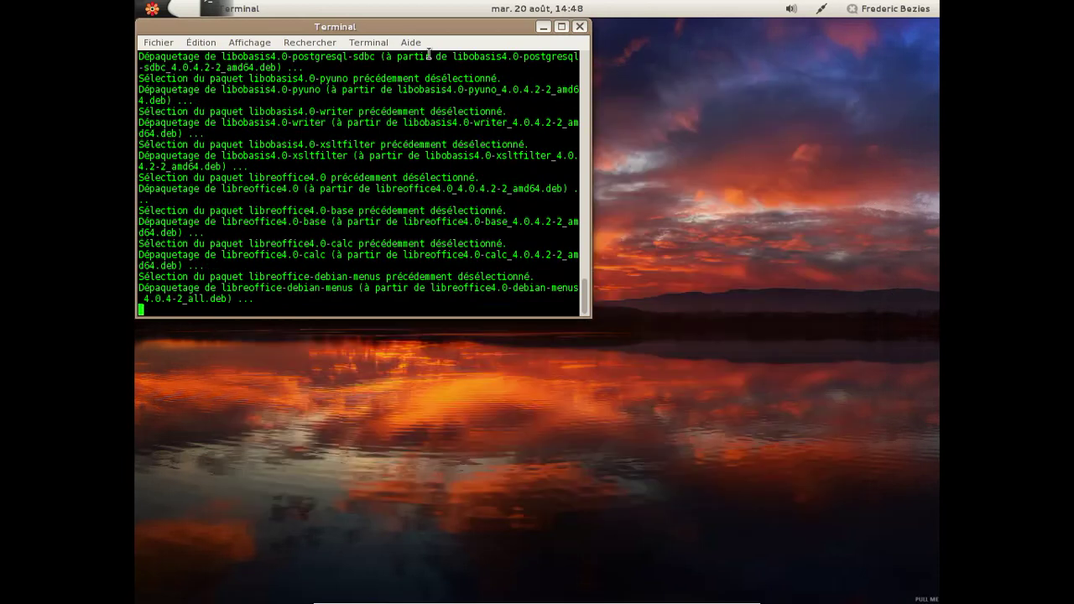
{"action": "left_click_drag", "start_coordinate": [407, 23], "coordinate": [621, 53]}
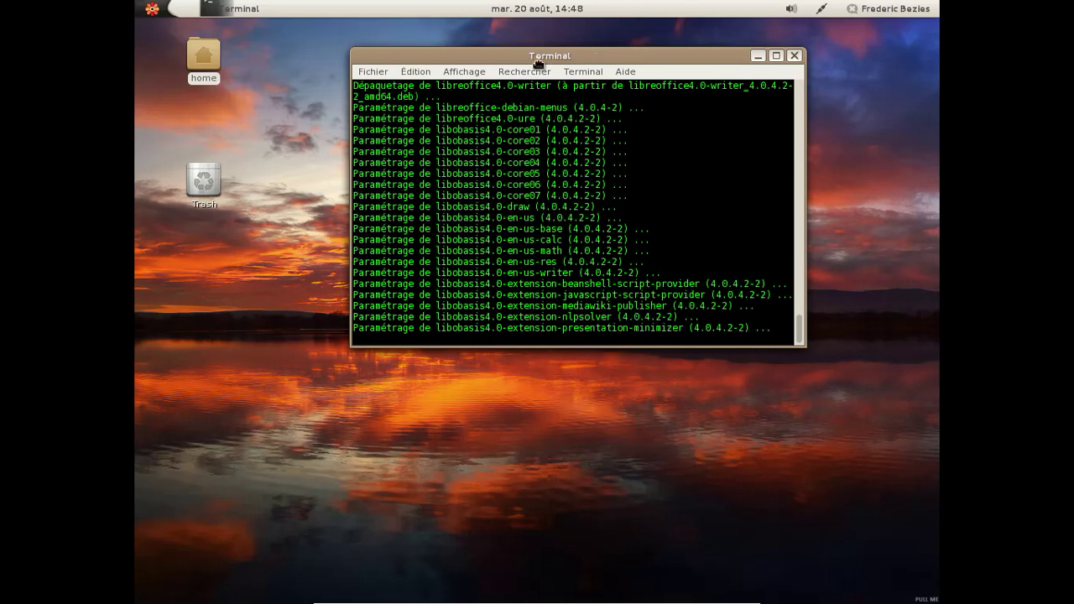
{"action": "left_click_drag", "start_coordinate": [540, 62], "coordinate": [483, 69]}
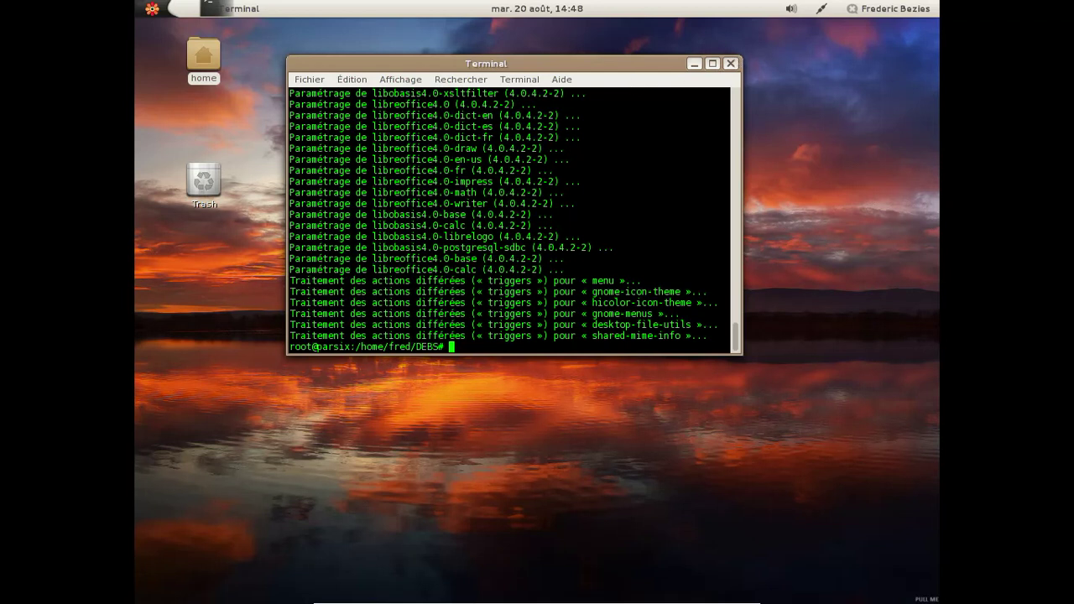
{"action": "left_click", "coordinate": [731, 64]}
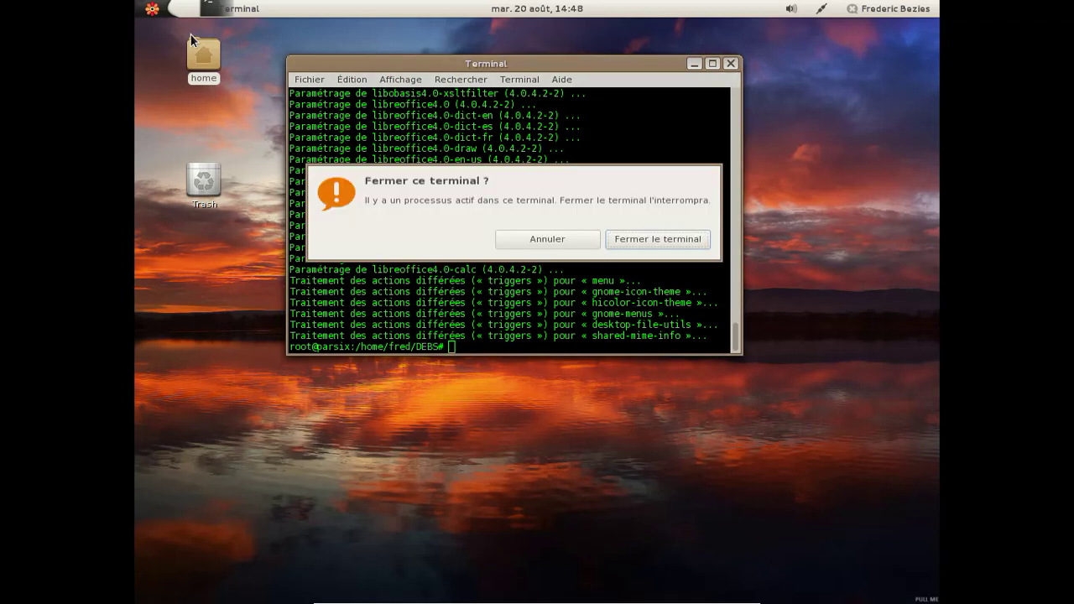
{"action": "left_click", "coordinate": [658, 240]}
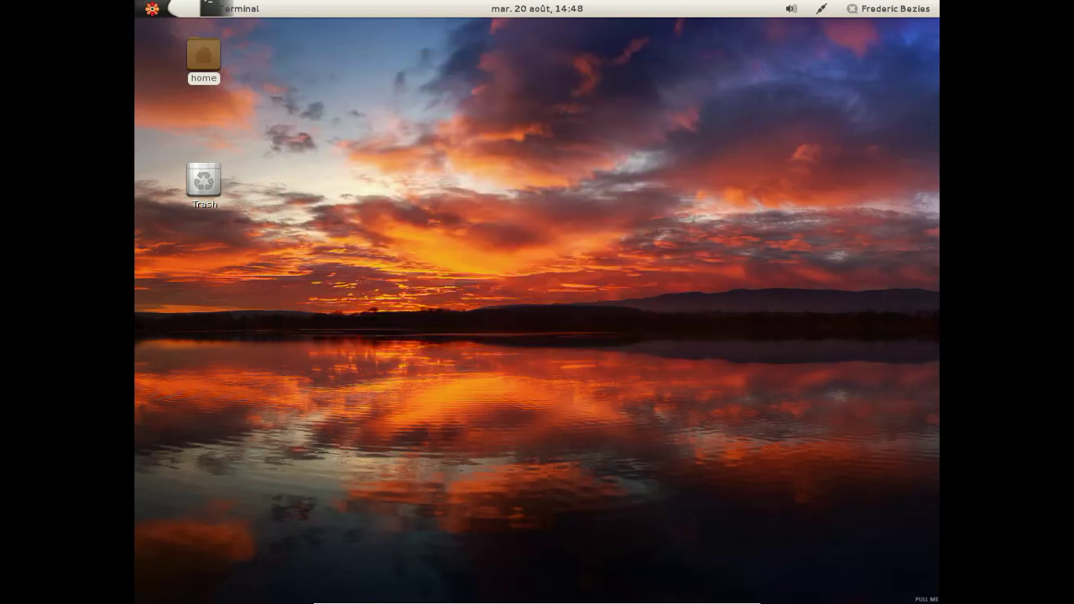
- Launch LibreOffice 4.0 from the full list of applications and create a new text document from its start center
{"action": "left_click", "coordinate": [152, 8]}
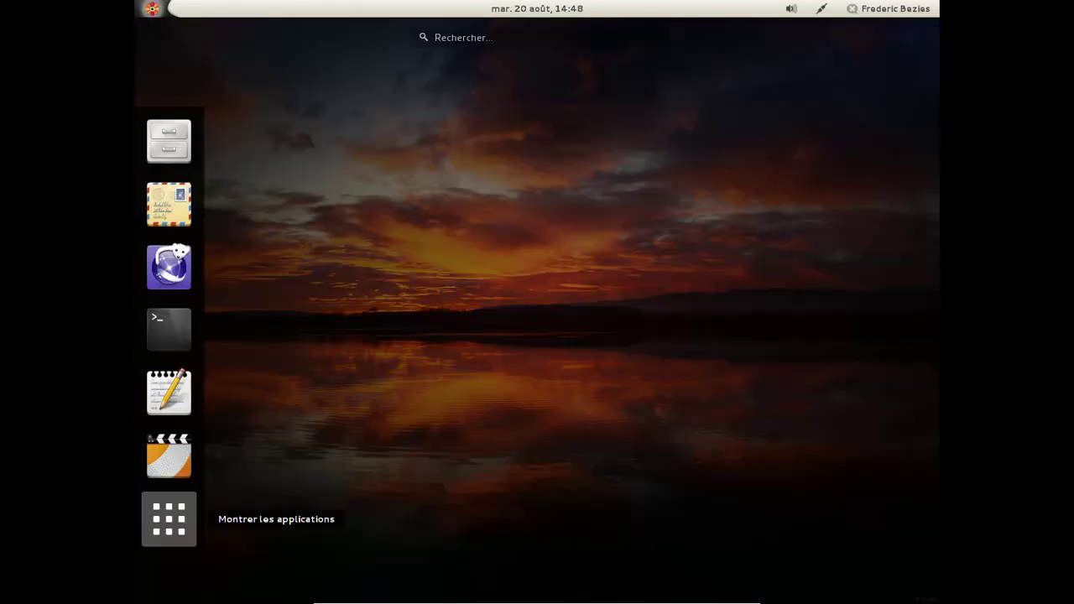
{"action": "left_click", "coordinate": [169, 518]}
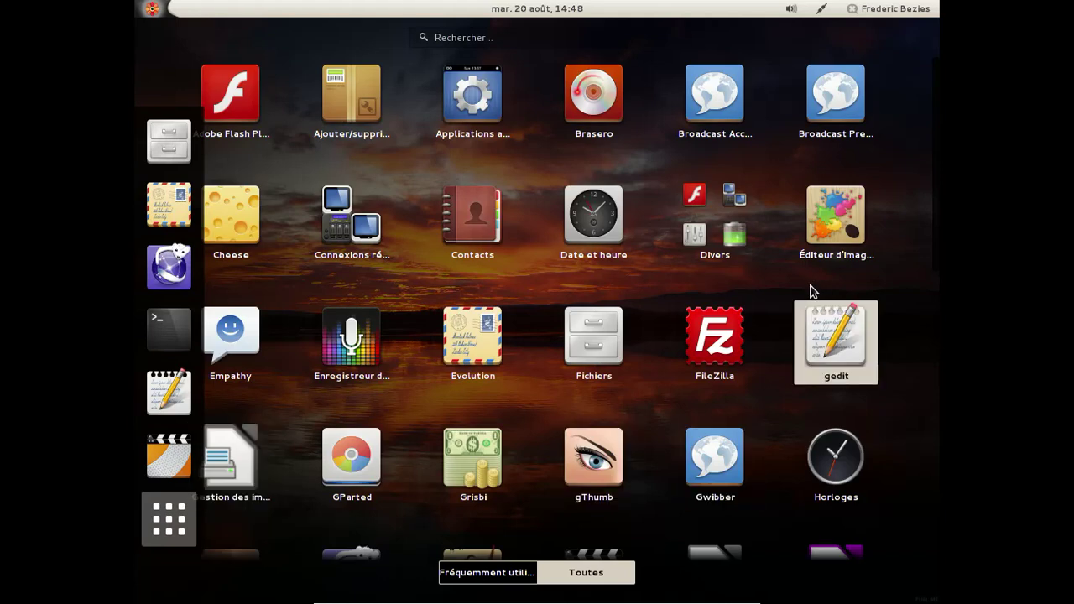
{"action": "scroll", "coordinate": [768, 277], "scroll_direction": "down", "scroll_amount": 3}
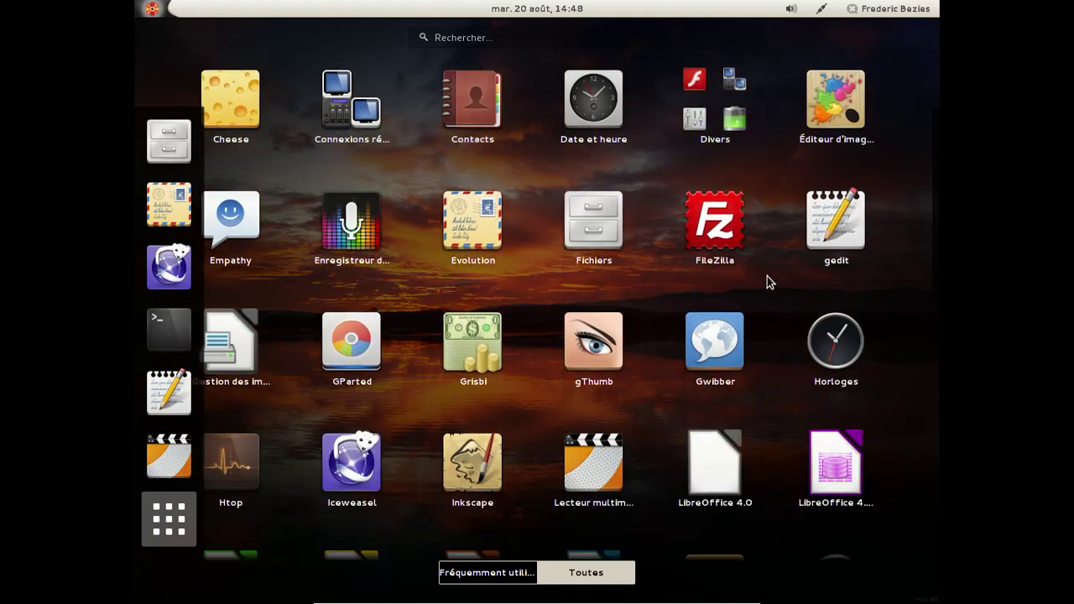
{"action": "scroll", "coordinate": [766, 235], "scroll_direction": "down", "scroll_amount": 2}
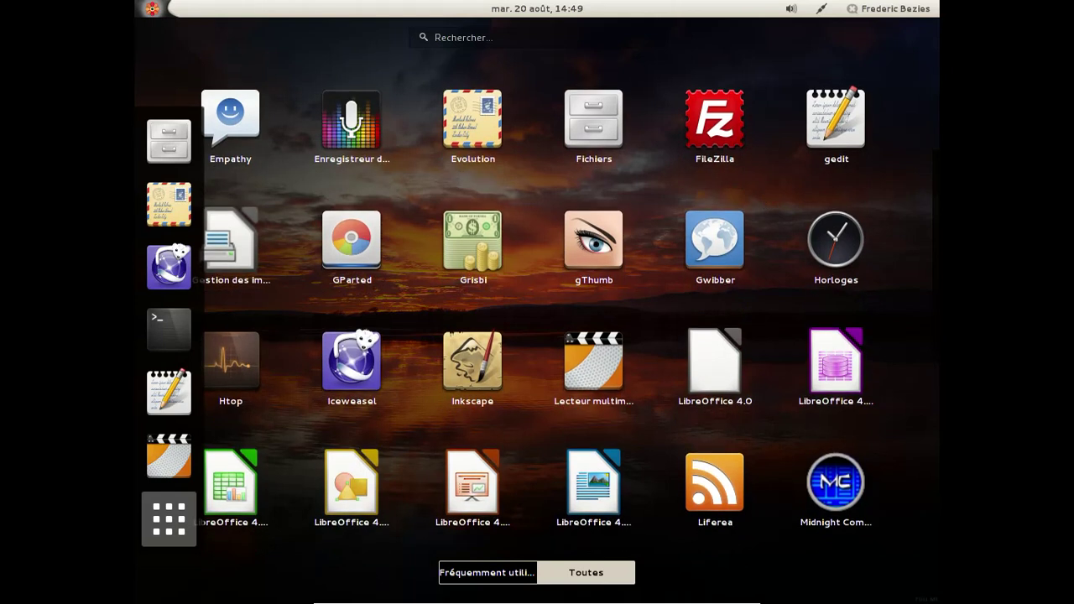
{"action": "left_click", "coordinate": [715, 366]}
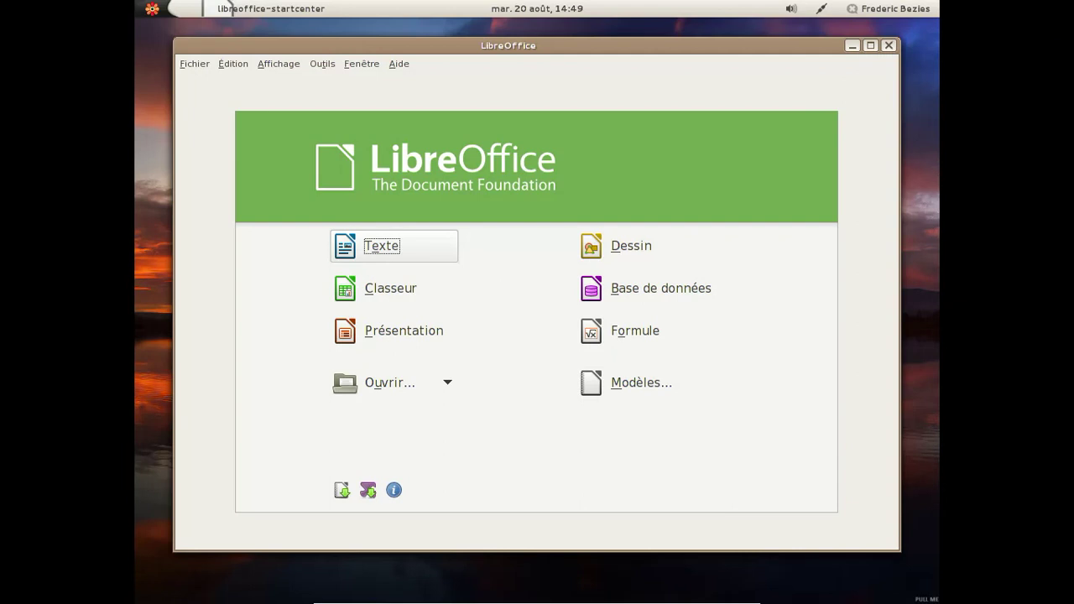
{"action": "key", "text": "Return"}
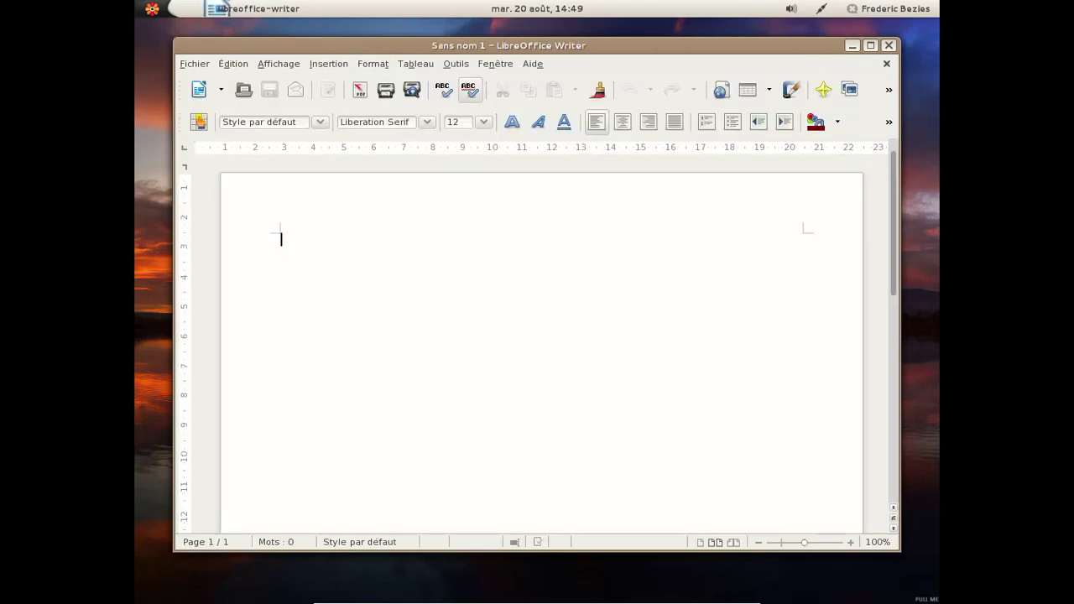
- Check the LibreOffice version in its About information, and close that dialog and the empty Writer document
{"action": "key", "text": "alt+d"}
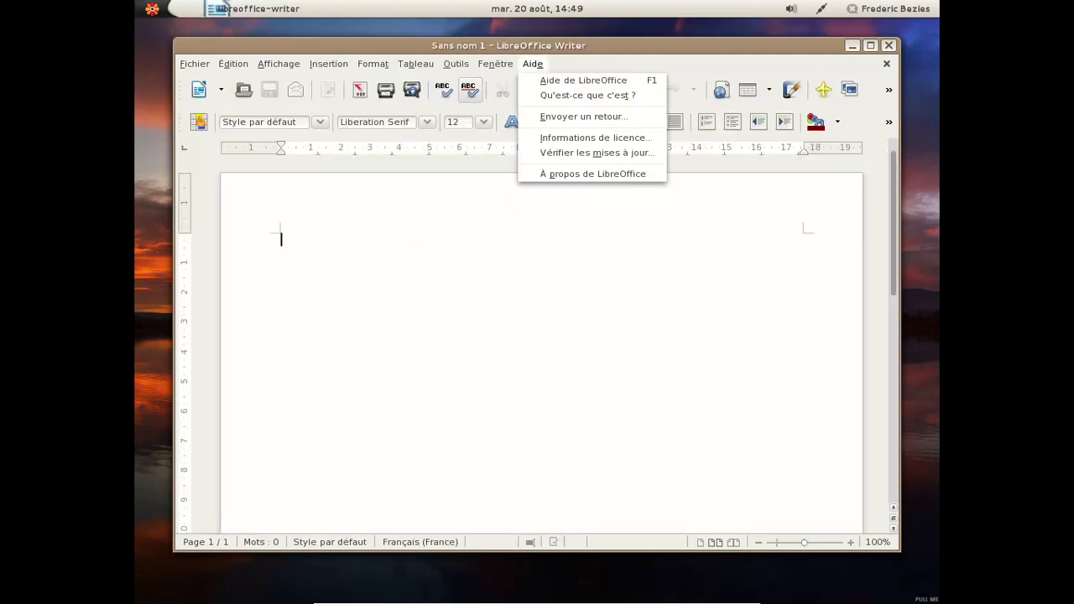
{"action": "left_click", "coordinate": [570, 177]}
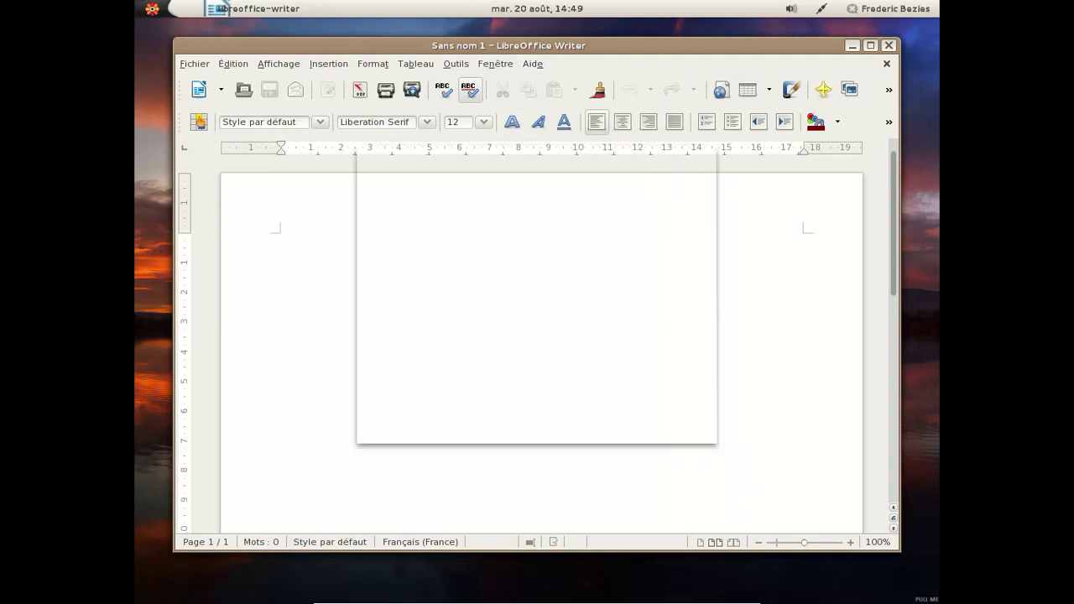
{"action": "left_click", "coordinate": [676, 419]}
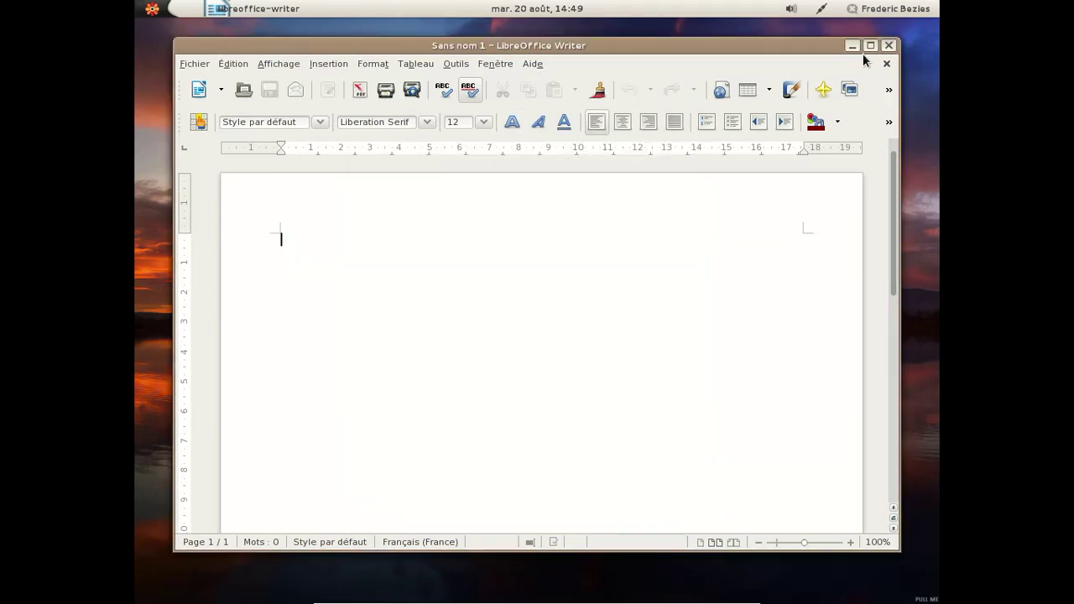
{"action": "left_click", "coordinate": [889, 45]}
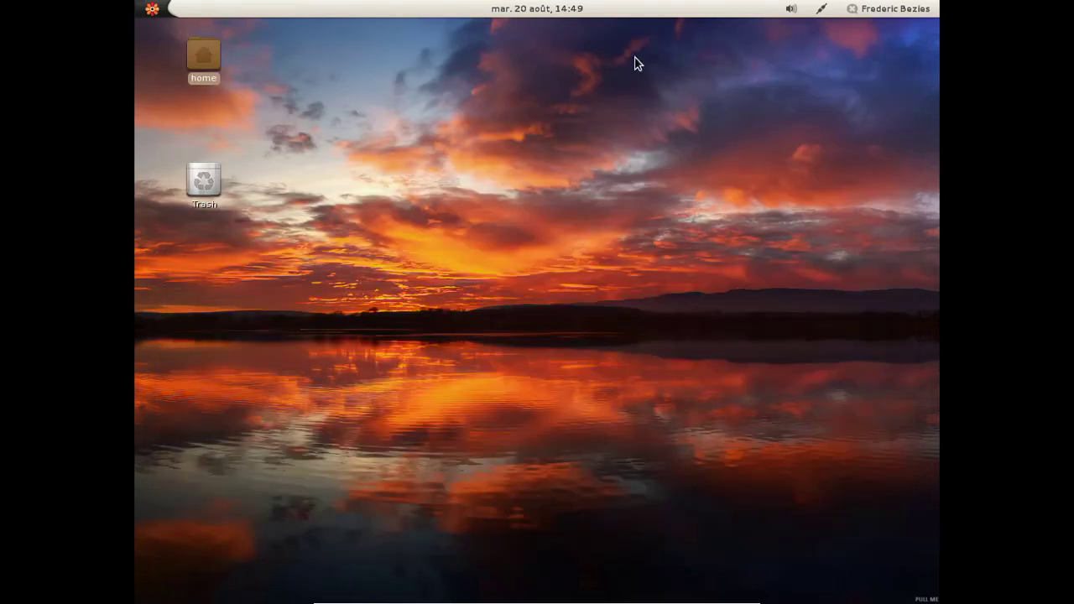
- Examine the overview in the Details section of the system settings for the GNOME version and distribution, and close the settings
{"action": "left_click", "coordinate": [892, 9]}
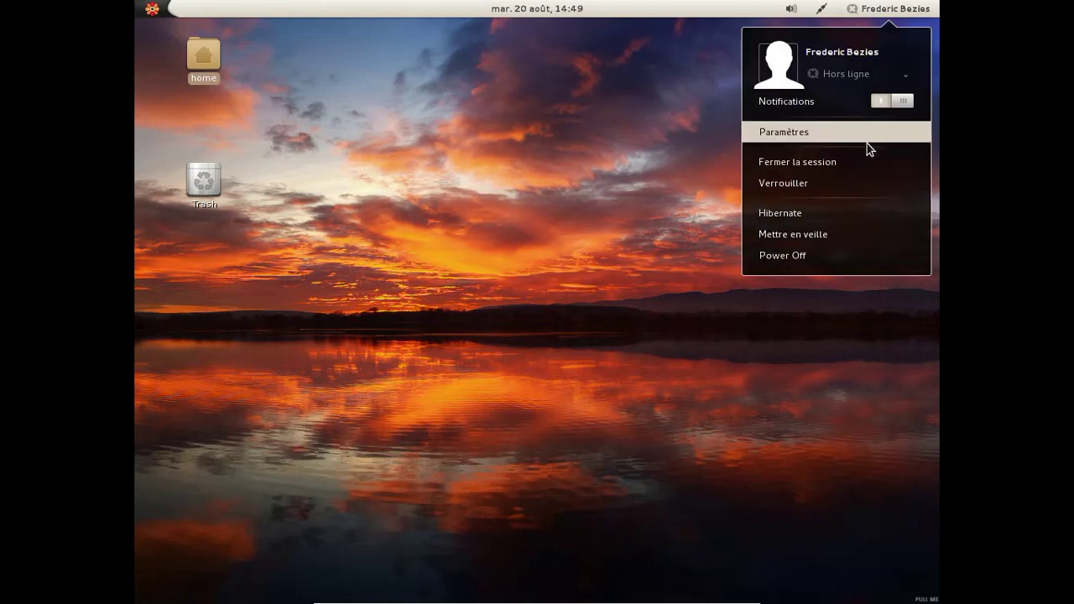
{"action": "left_click", "coordinate": [839, 128]}
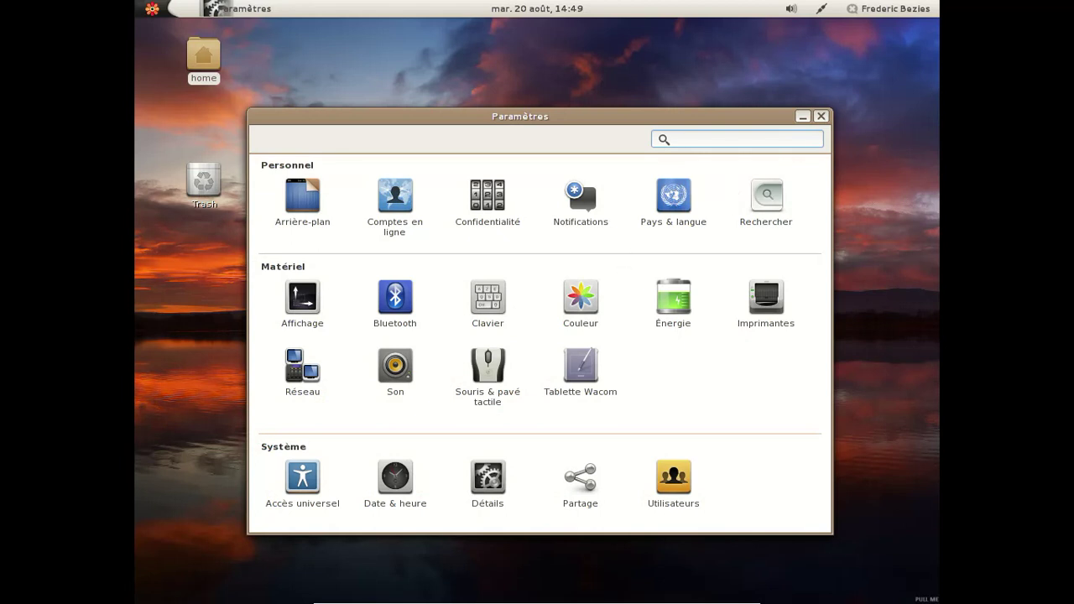
{"action": "left_click", "coordinate": [491, 477]}
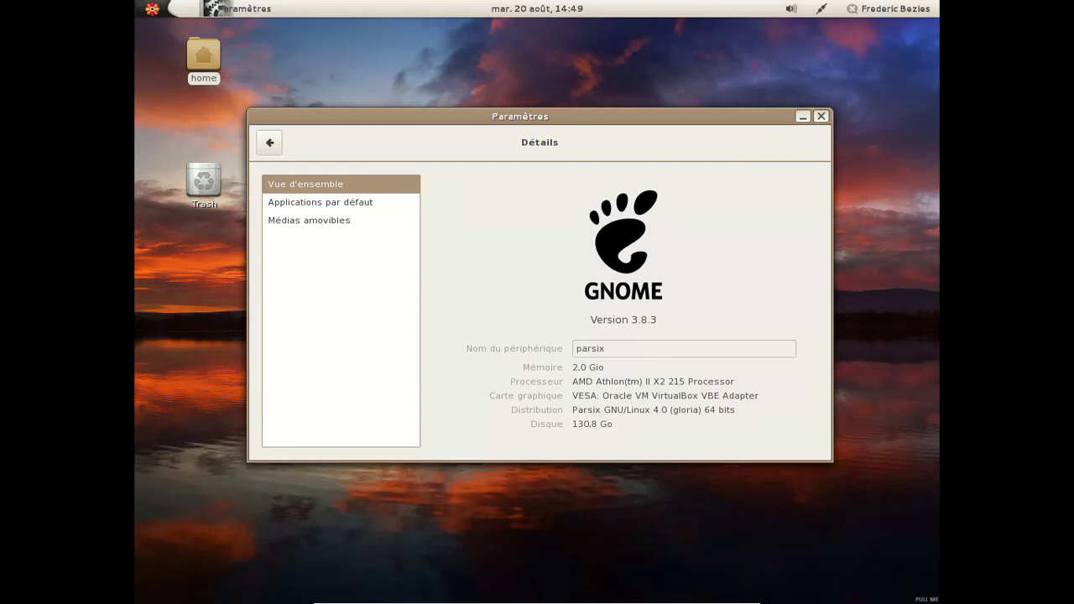
{"action": "left_click", "coordinate": [821, 116]}
- Power off the Parsix system and confirm the shutdown
{"action": "left_click", "coordinate": [894, 8]}
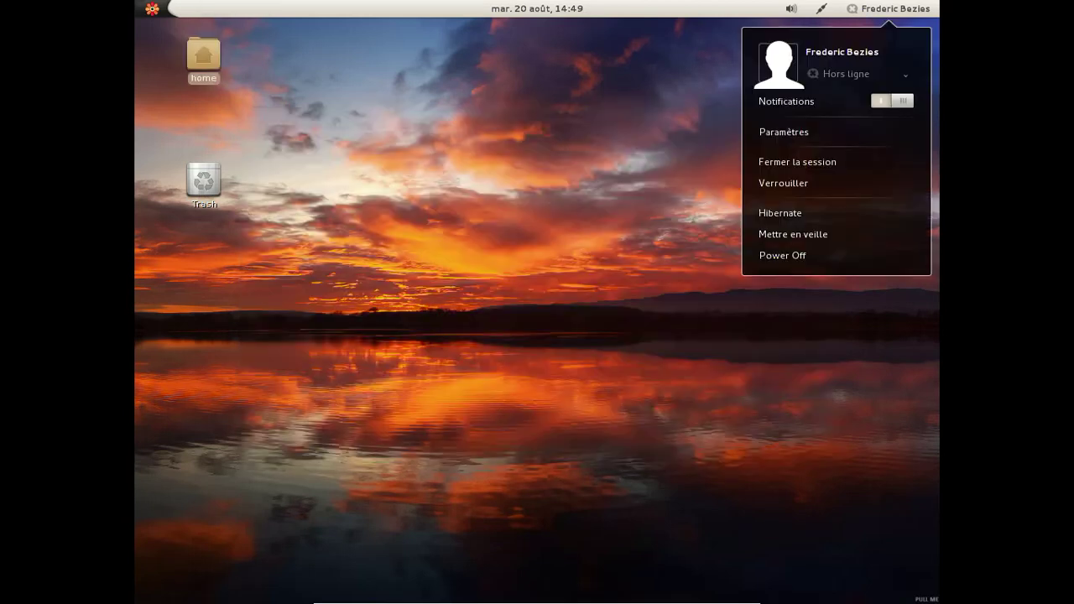
{"action": "left_click", "coordinate": [840, 256]}
{"action": "left_click", "coordinate": [636, 364]}
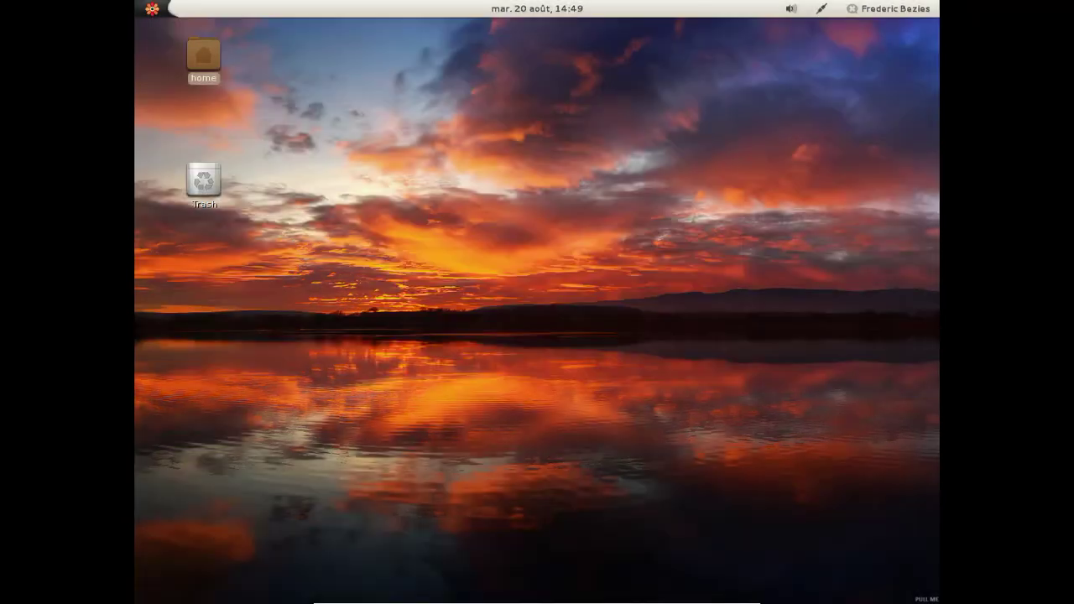